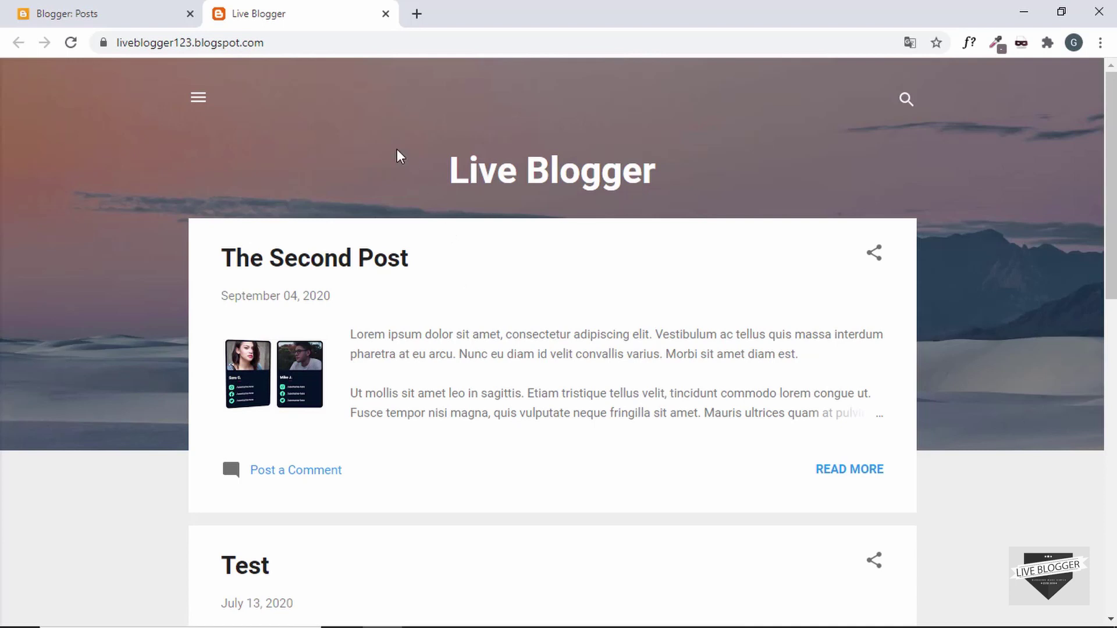
Open The Second Post from the Blogger posts list to review its labels, and return to the live blog.
click(92, 18)
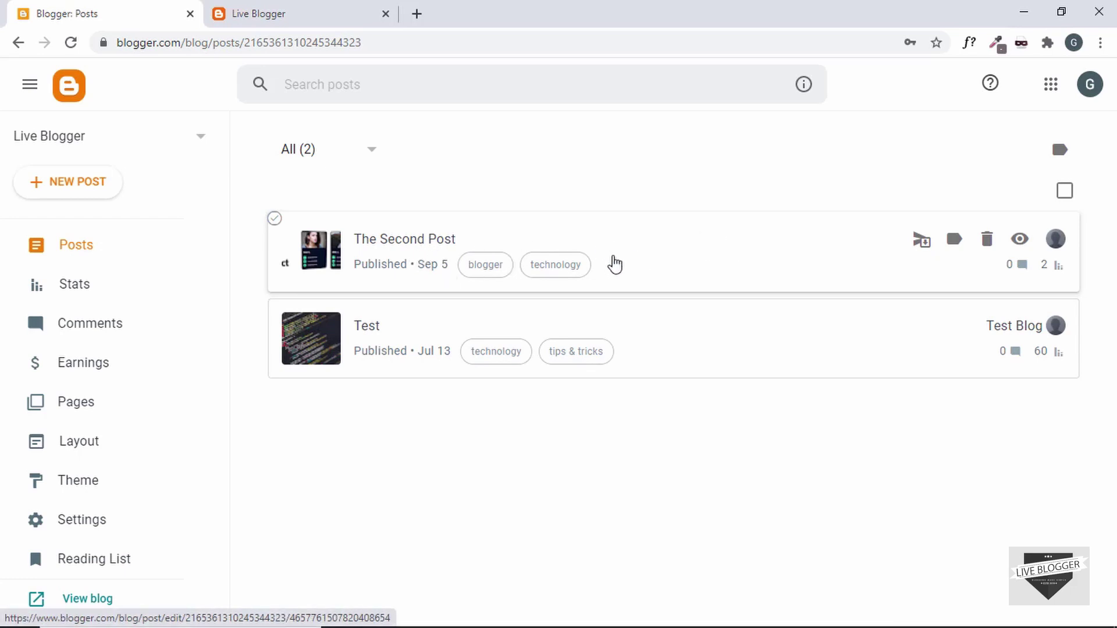
click(431, 250)
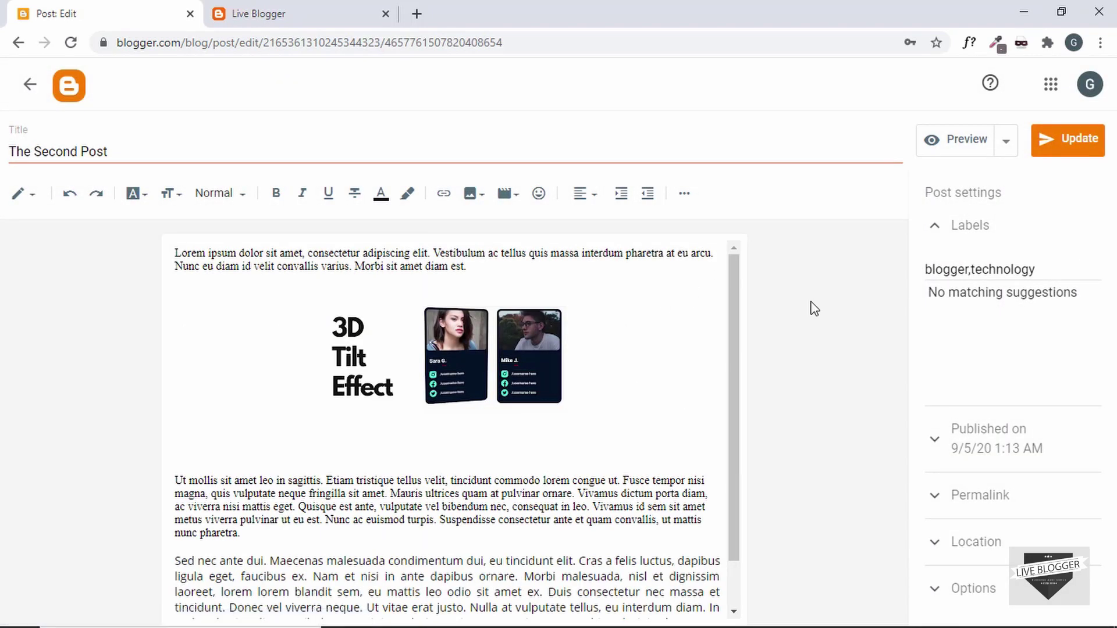
click(937, 229)
click(938, 228)
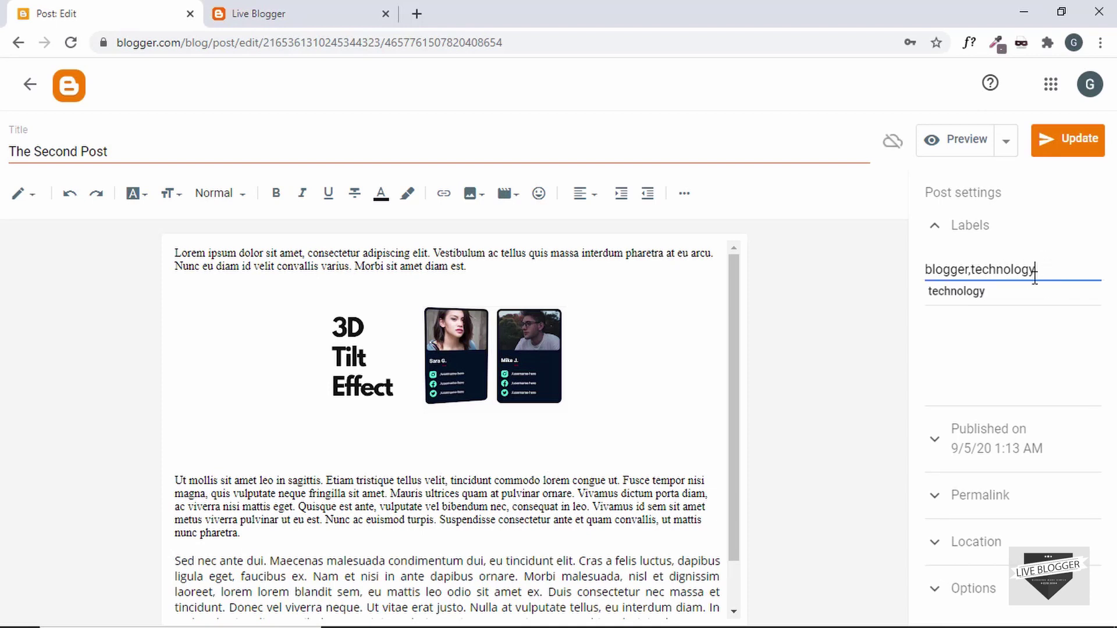
click(883, 324)
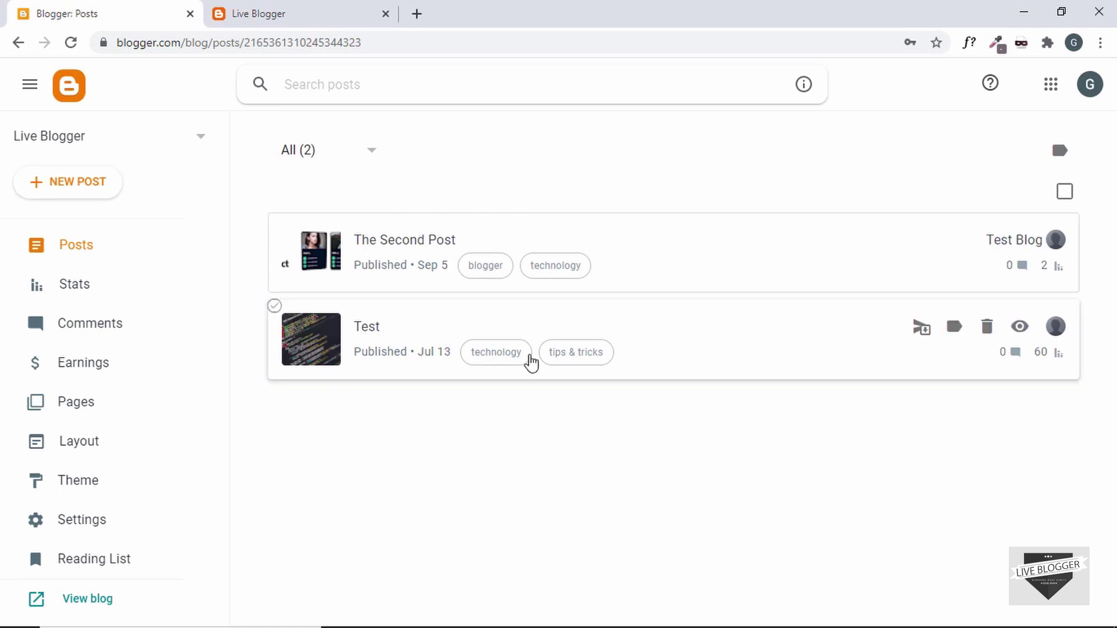
click(301, 7)
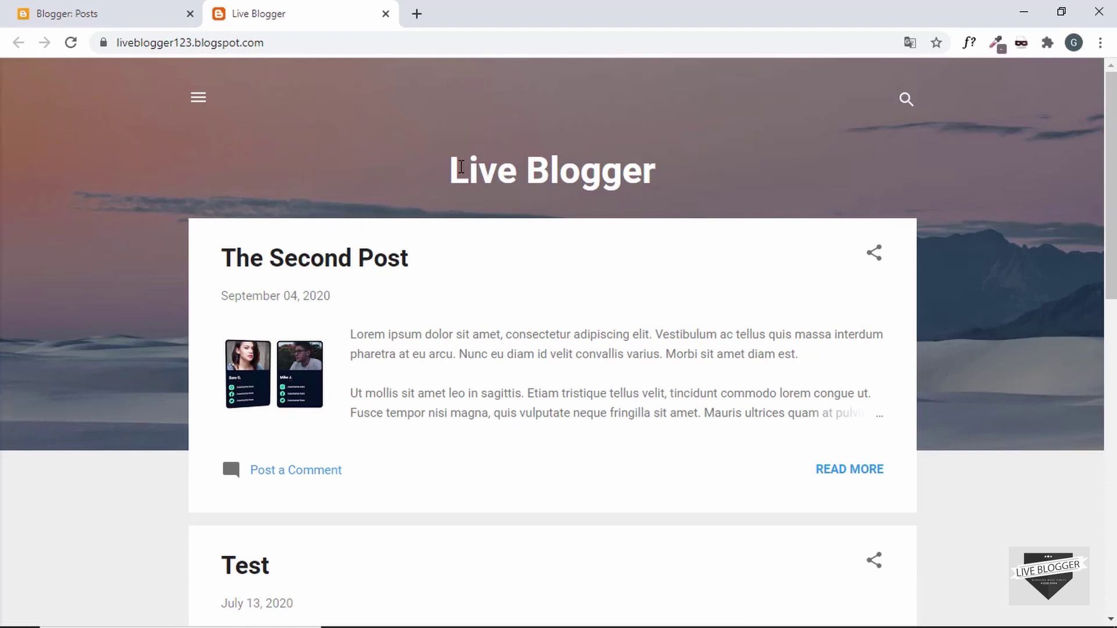
Open the blog's Layout page in Blogger and look over its gadget sections.
click(88, 14)
click(79, 441)
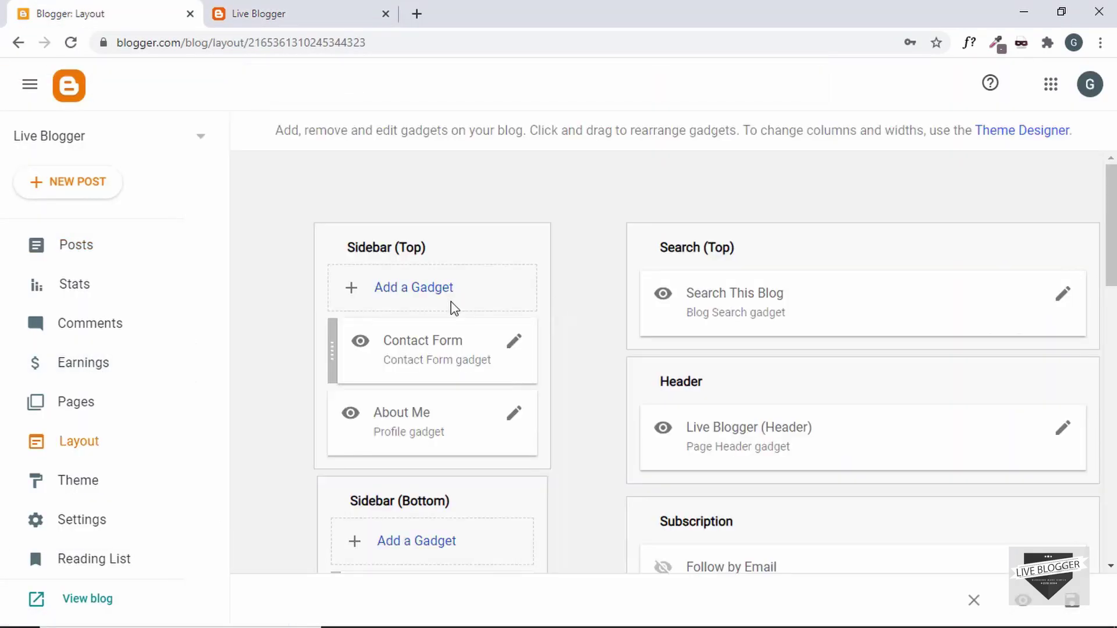
scroll(753, 309, down, 7)
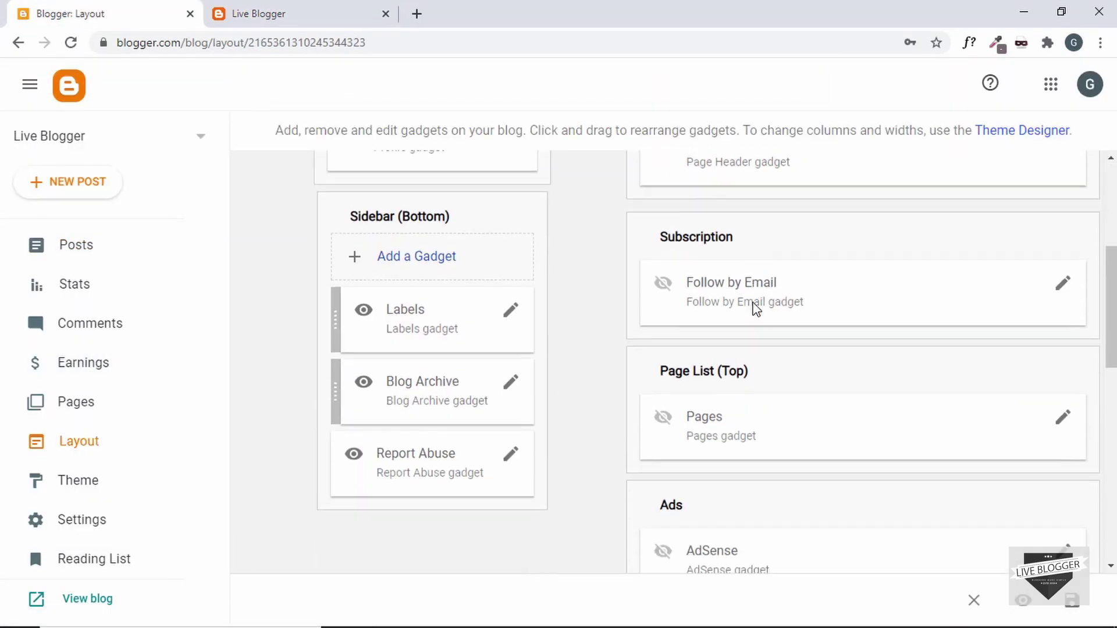
scroll(753, 309, up, 8)
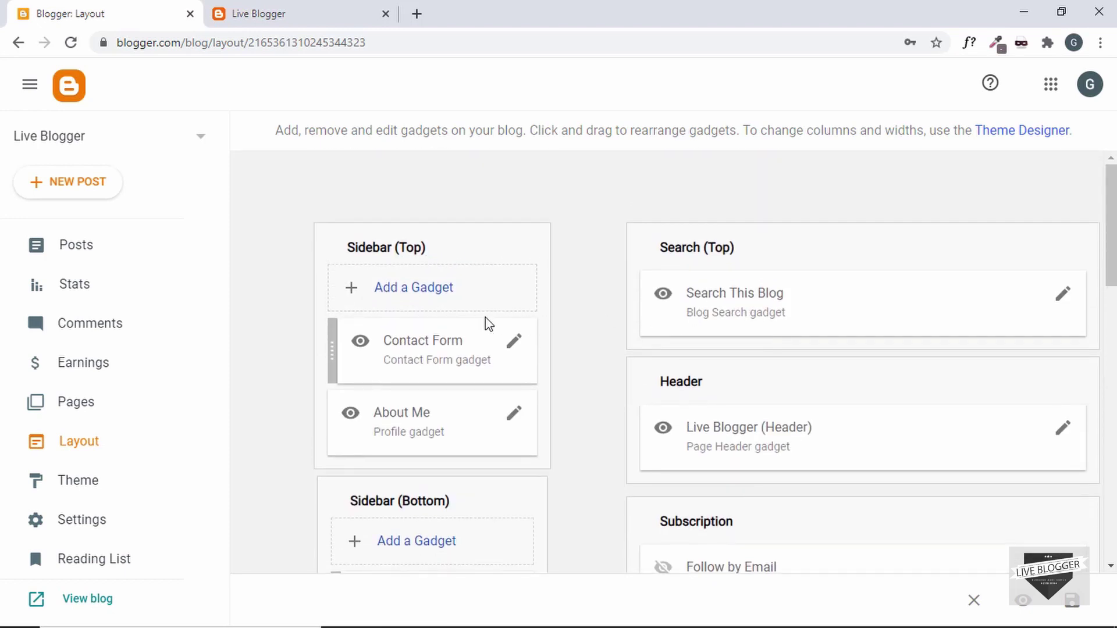
Add a Labels gadget to the Sidebar (Top) section.
click(412, 294)
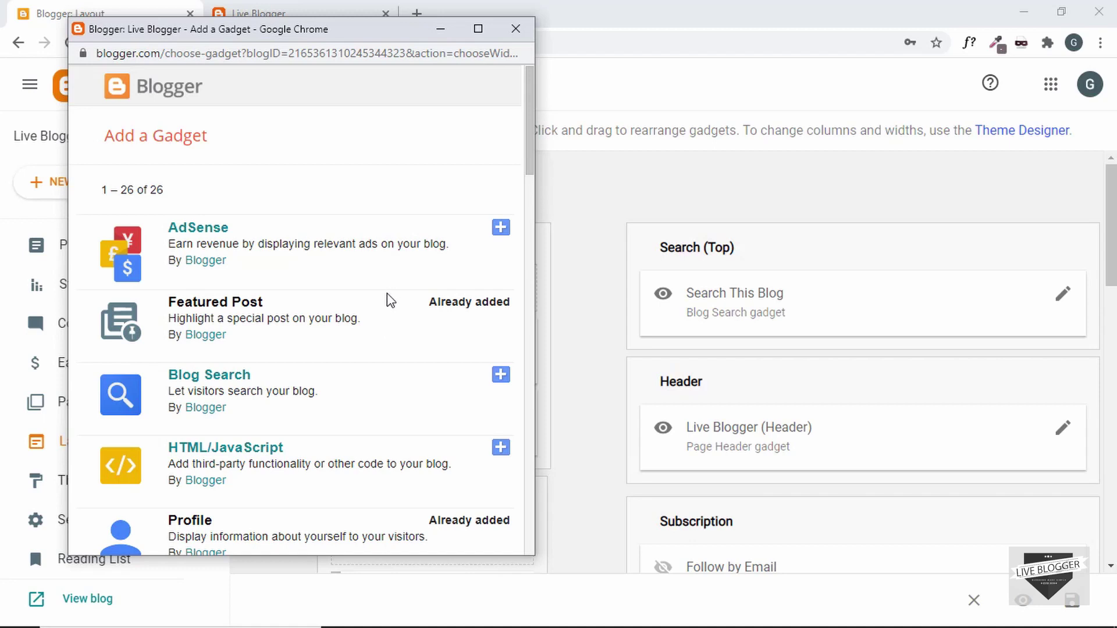
scroll(386, 299, down, 4)
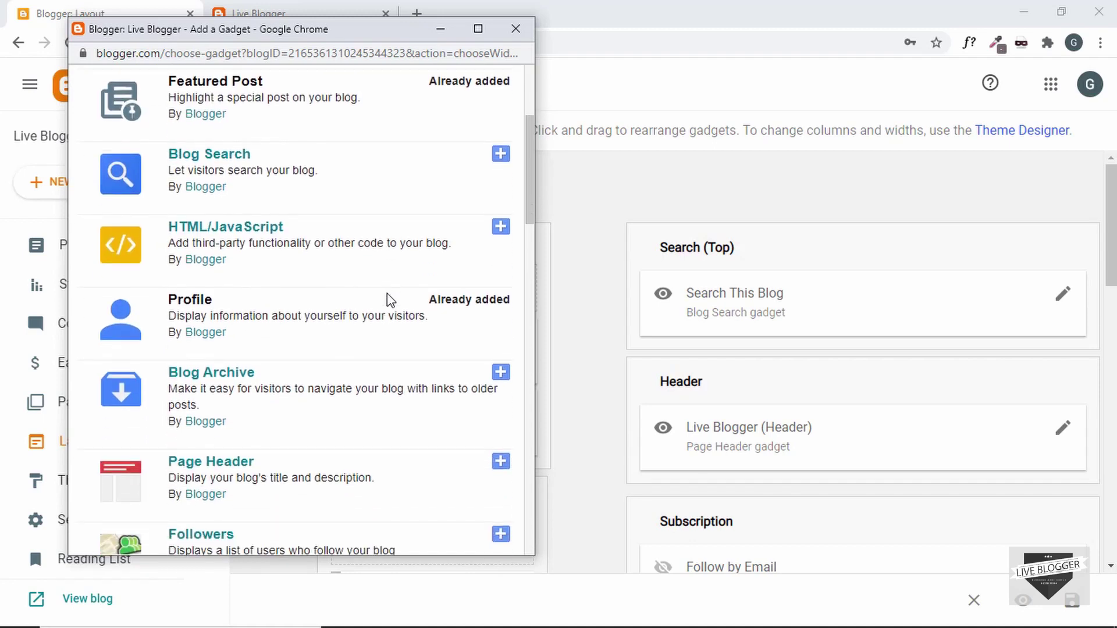
scroll(386, 299, up, 2)
scroll(387, 294, down, 5)
scroll(387, 294, down, 3)
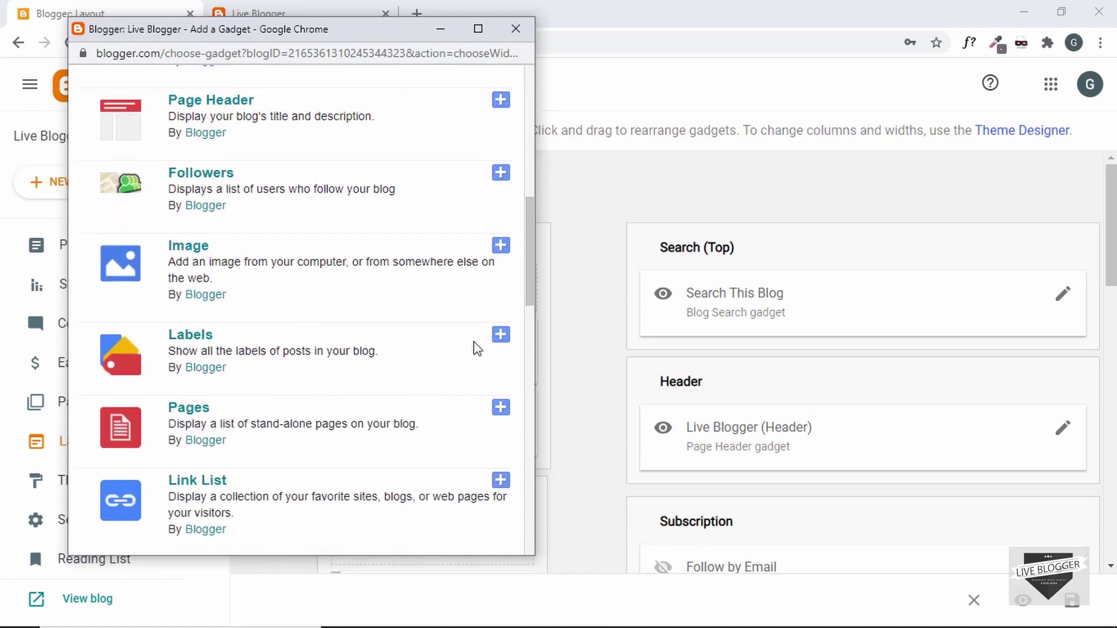
click(501, 340)
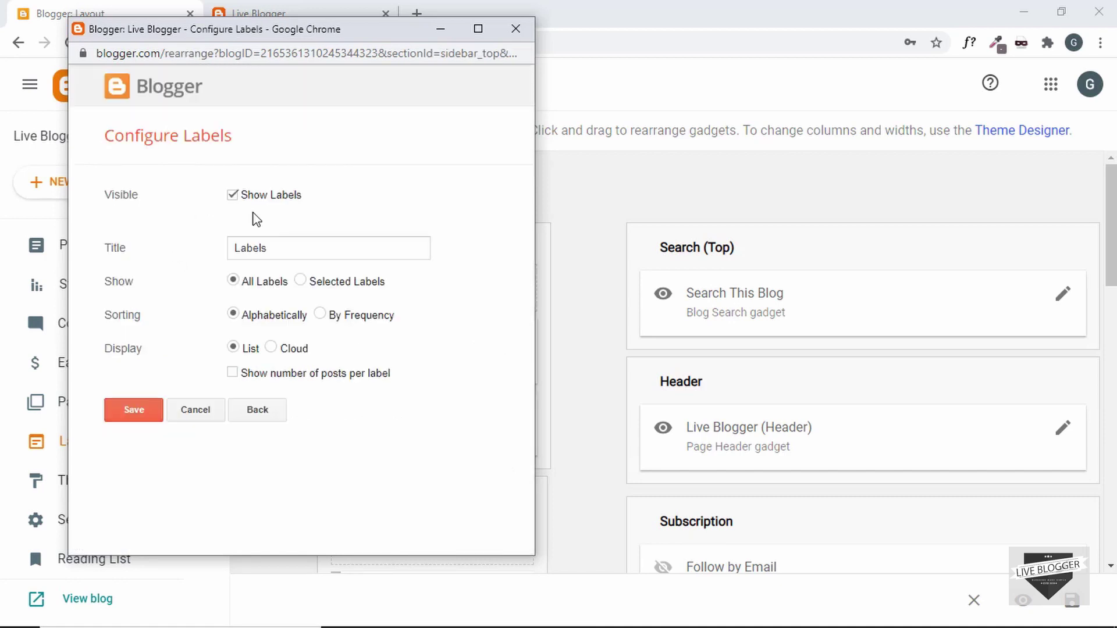
Set the Labels gadget's title to "Tags" and have it show all labels.
click(290, 251)
key(ctrl+a)
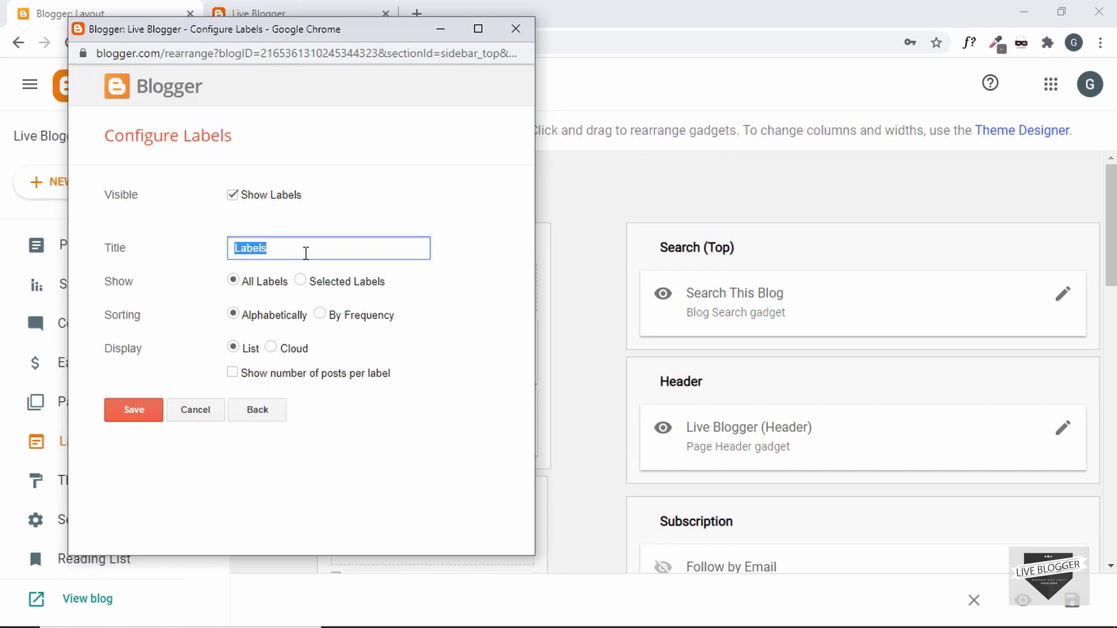
text(Tags)
click(234, 280)
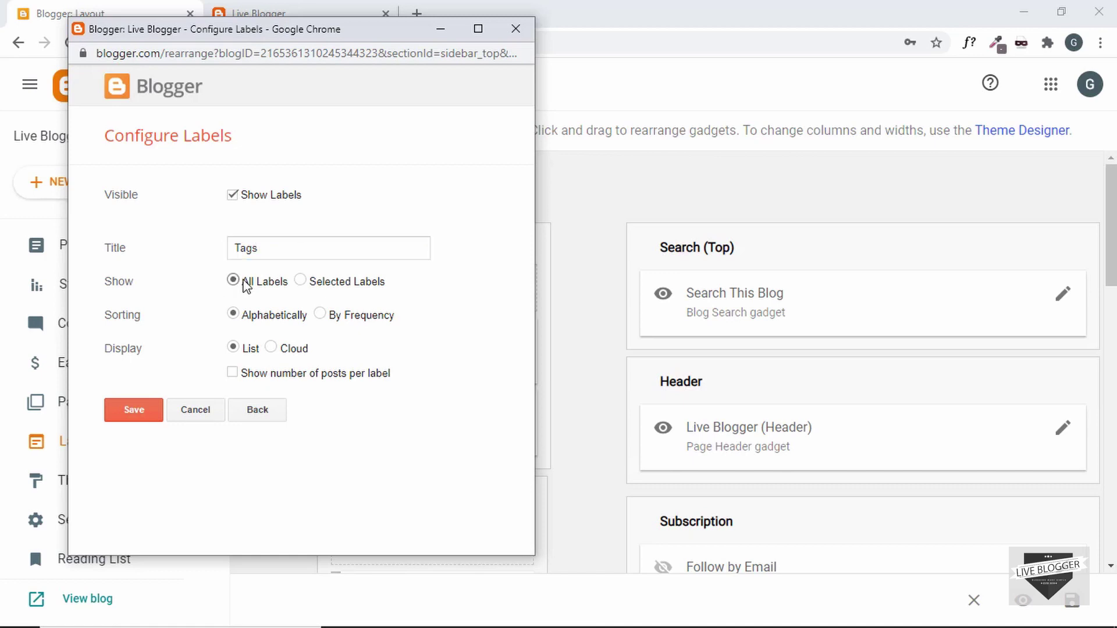
click(300, 280)
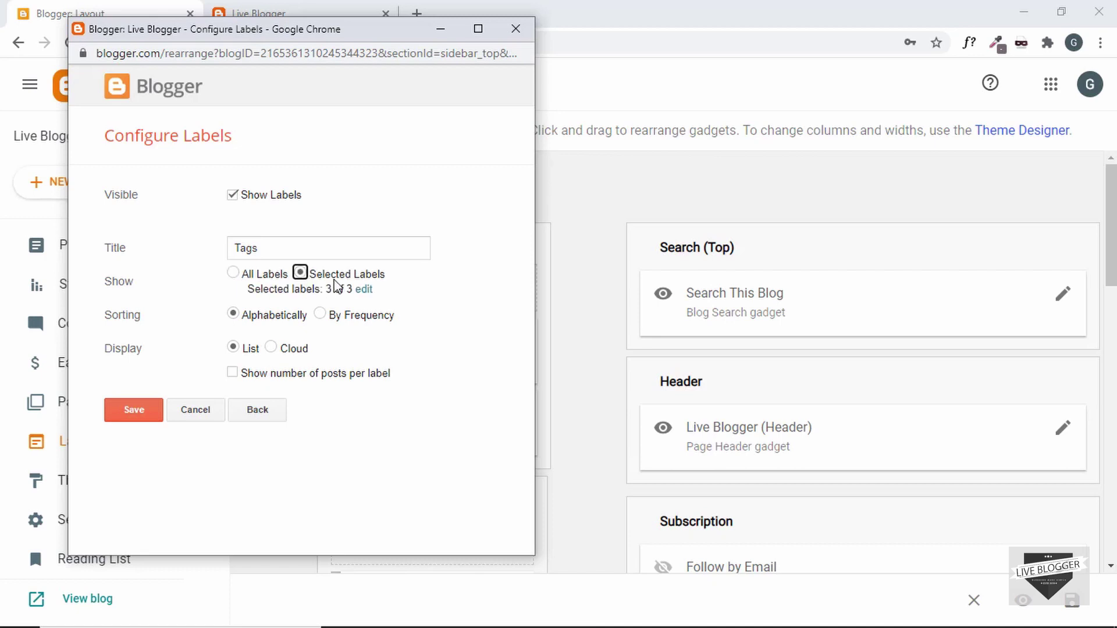
click(233, 280)
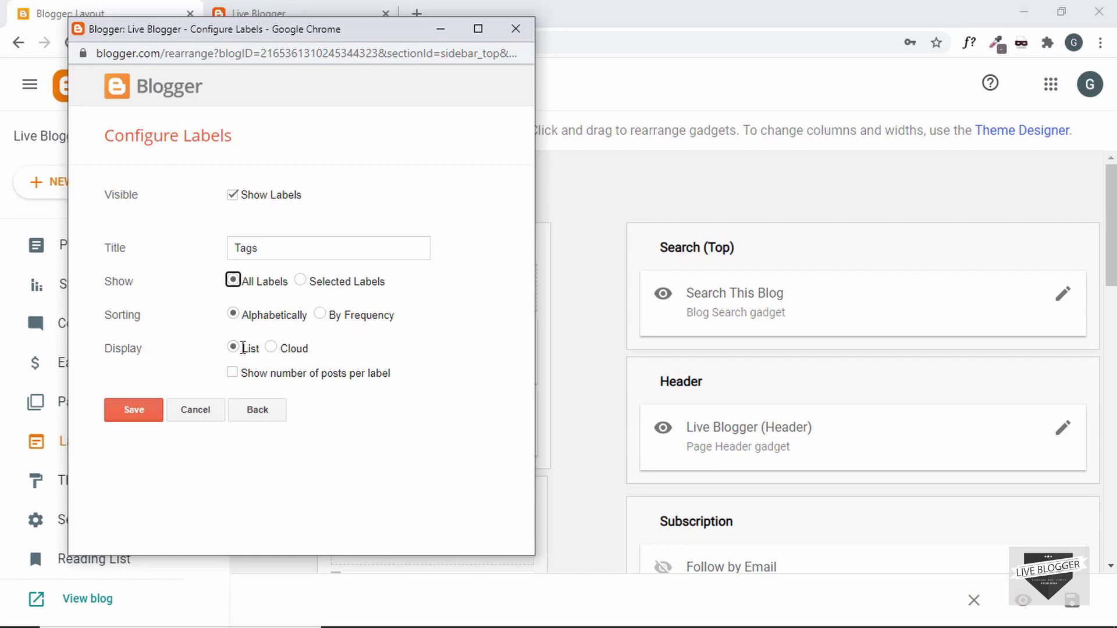
Display the labels as a cloud with the number of posts per label, and save the gadget.
click(292, 350)
click(263, 377)
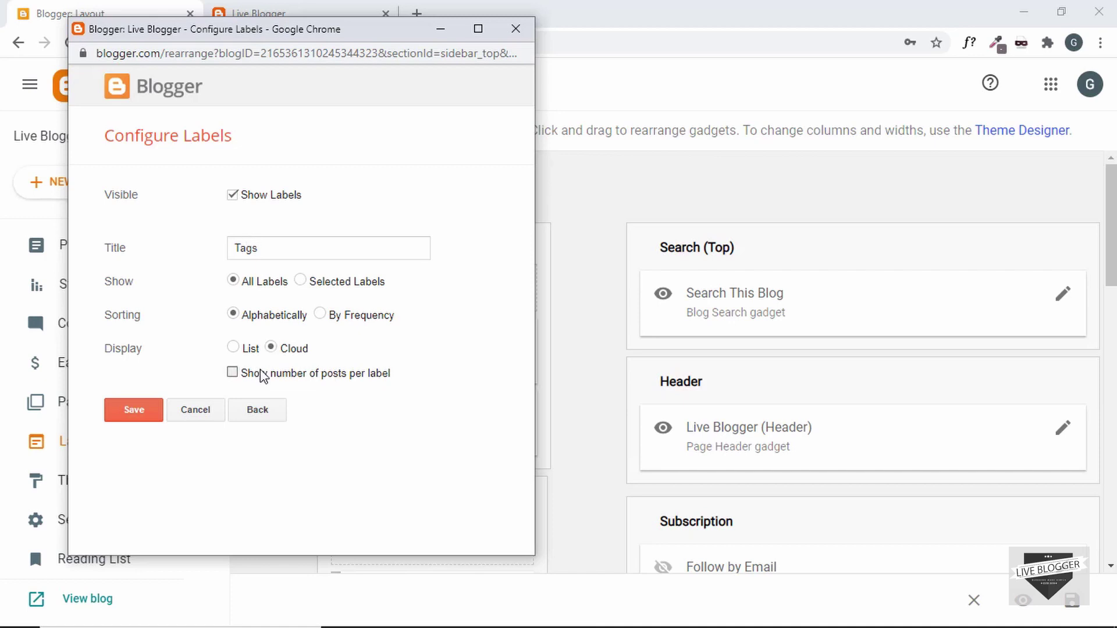
click(133, 414)
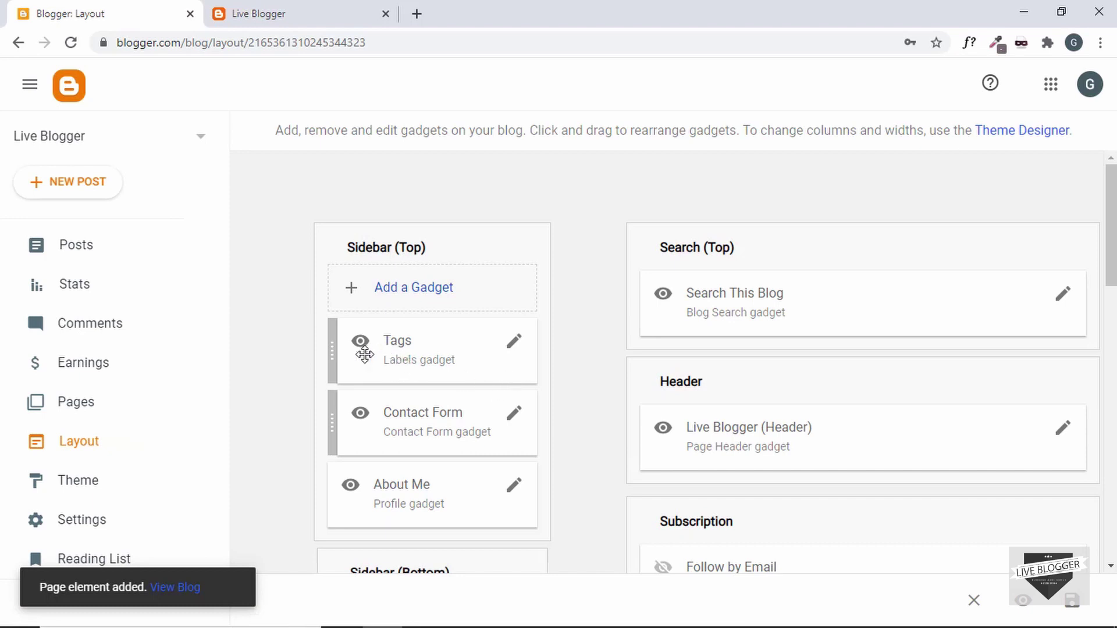
Move the Tags gadget into the Header section below the Live Blogger header, and save the layout.
drag(356, 351, 705, 498)
scroll(1027, 445, down, 3)
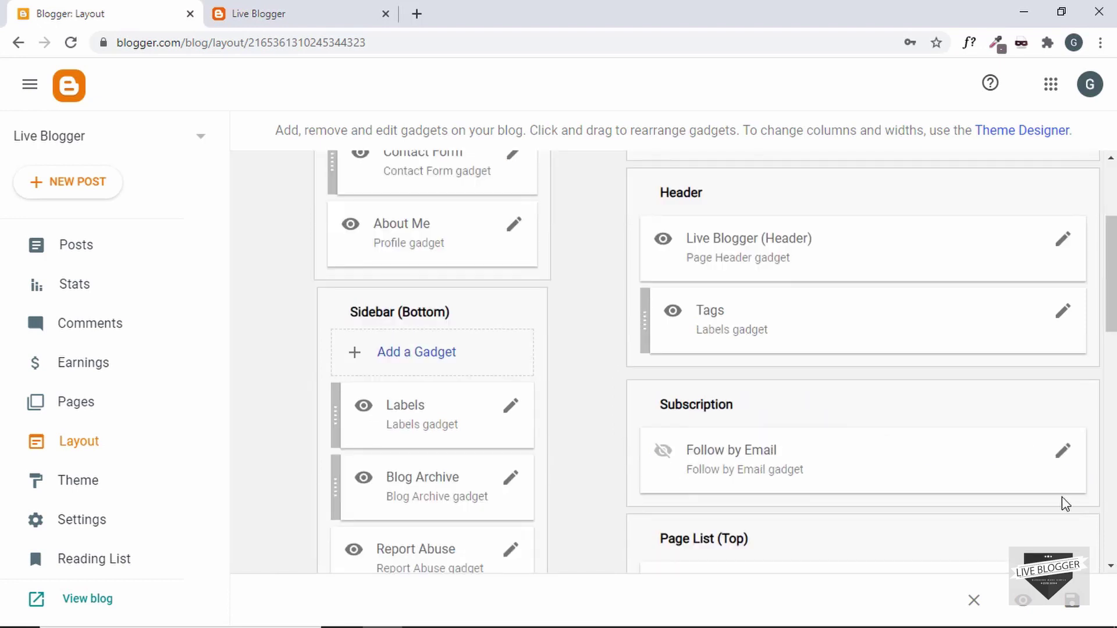
click(1073, 601)
Reload the live blog and expand the Tags section in its header to check the label cloud.
click(298, 7)
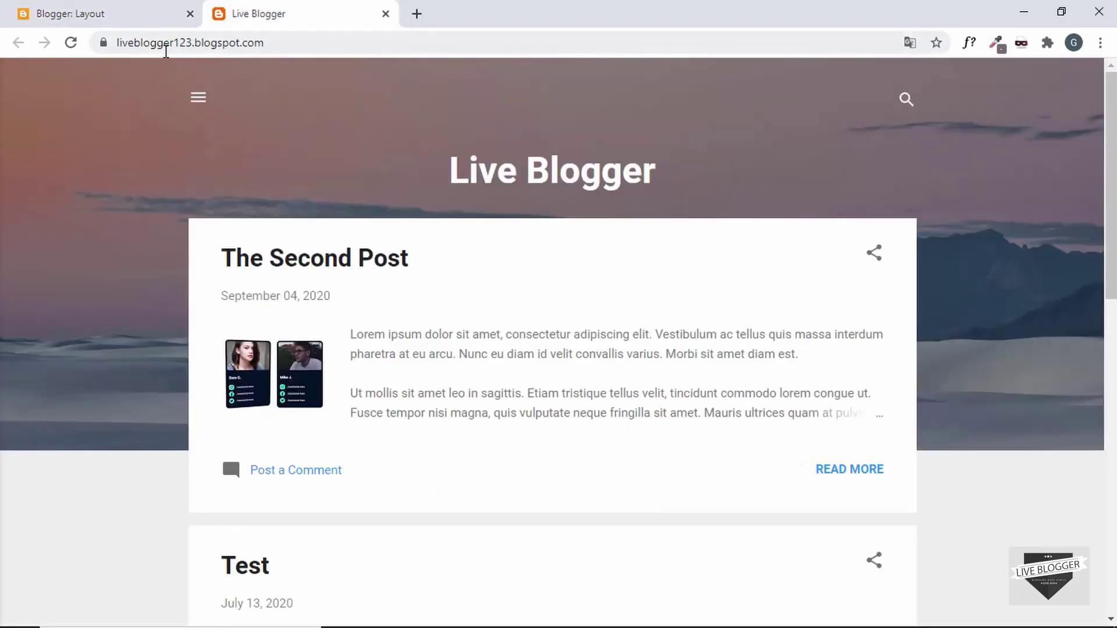
click(70, 46)
drag(150, 215, 231, 236)
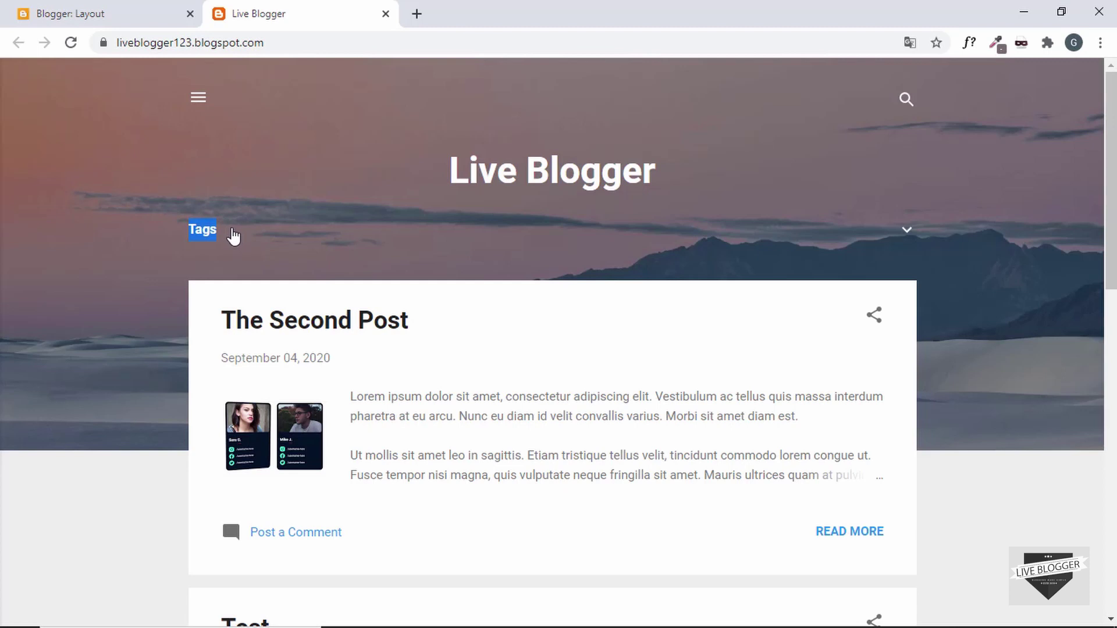
click(207, 228)
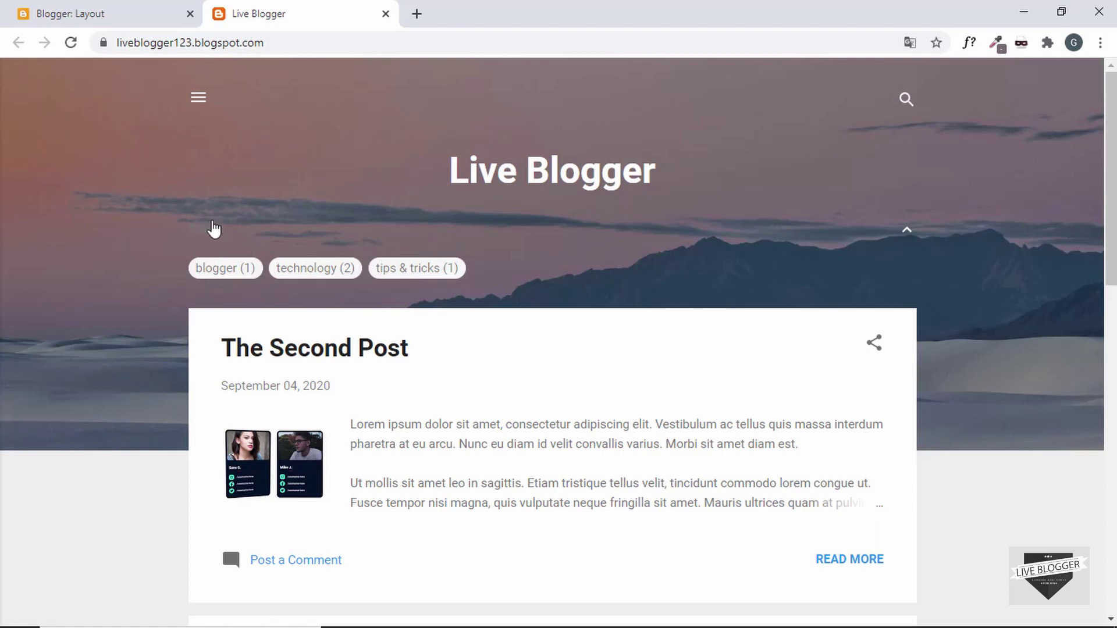
Inspect the Tags heading in the developer tools and select its enclosing Label2 widget div.
right_click(212, 221)
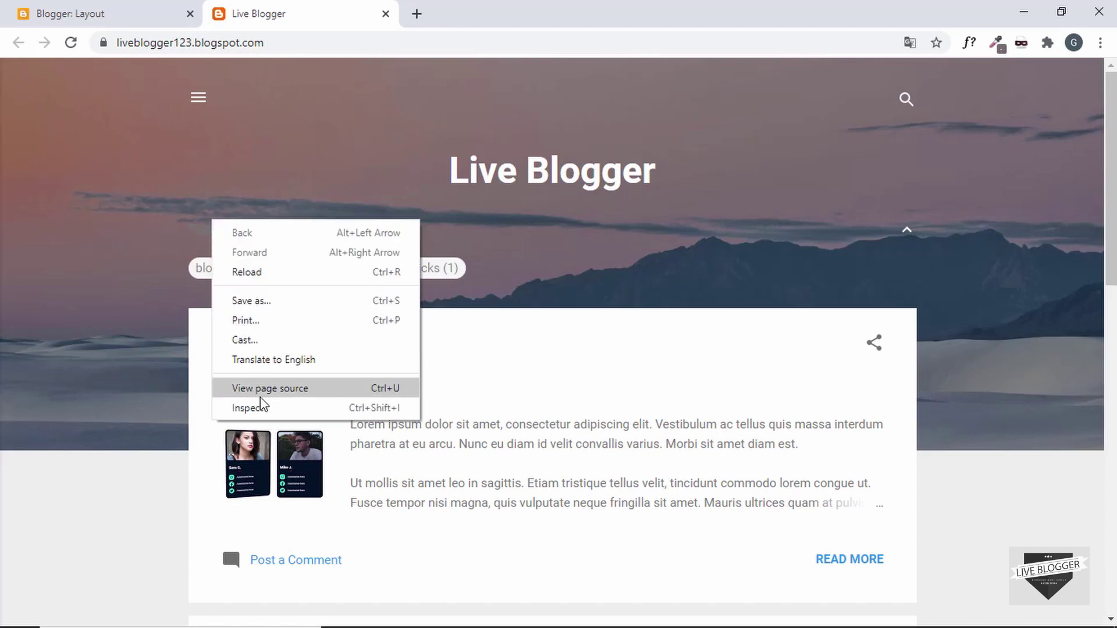
click(249, 407)
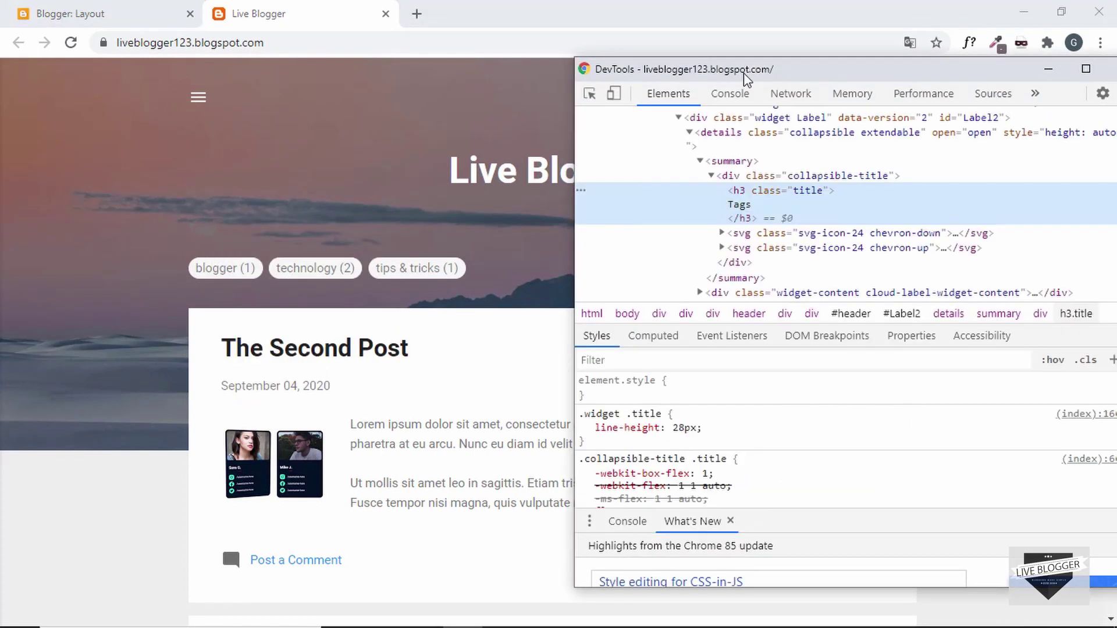
drag(747, 78, 717, 100)
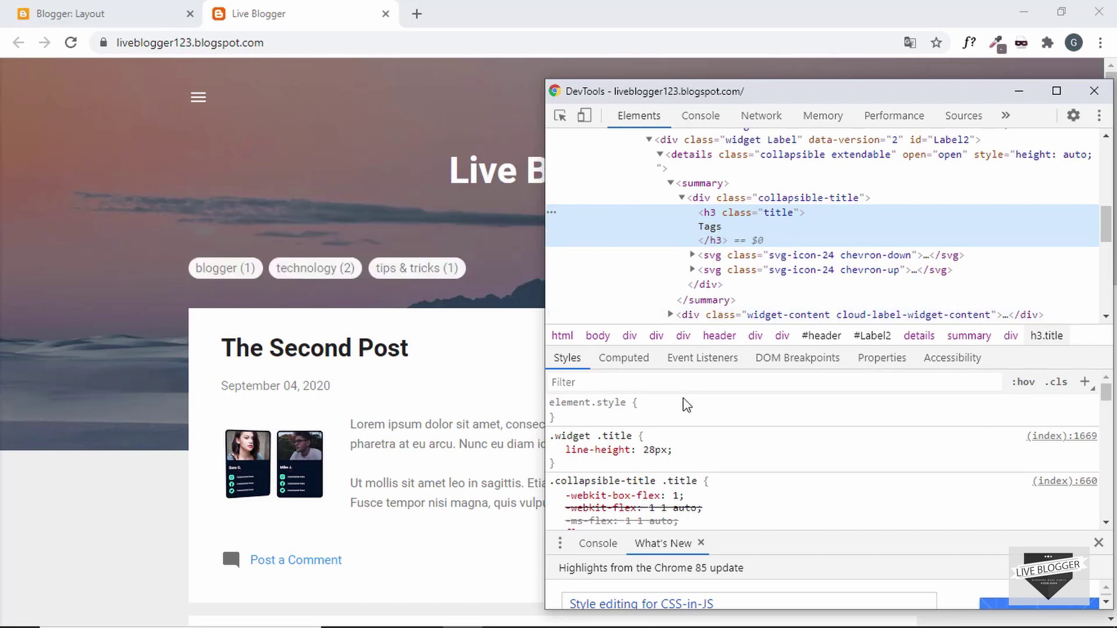
drag(724, 348, 722, 316)
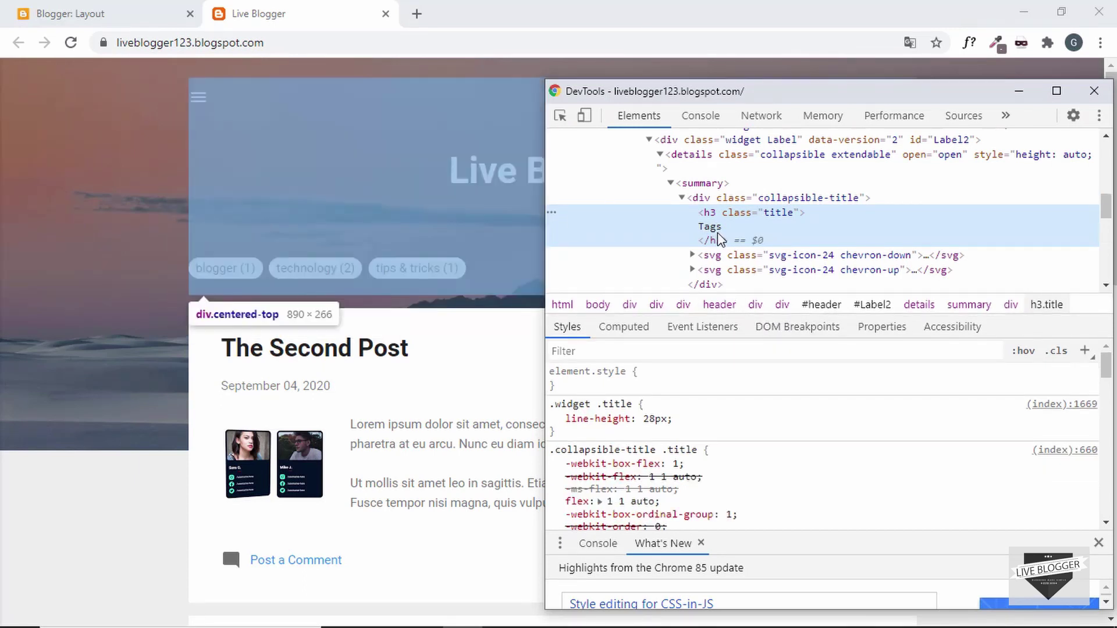
scroll(727, 227, up, 3)
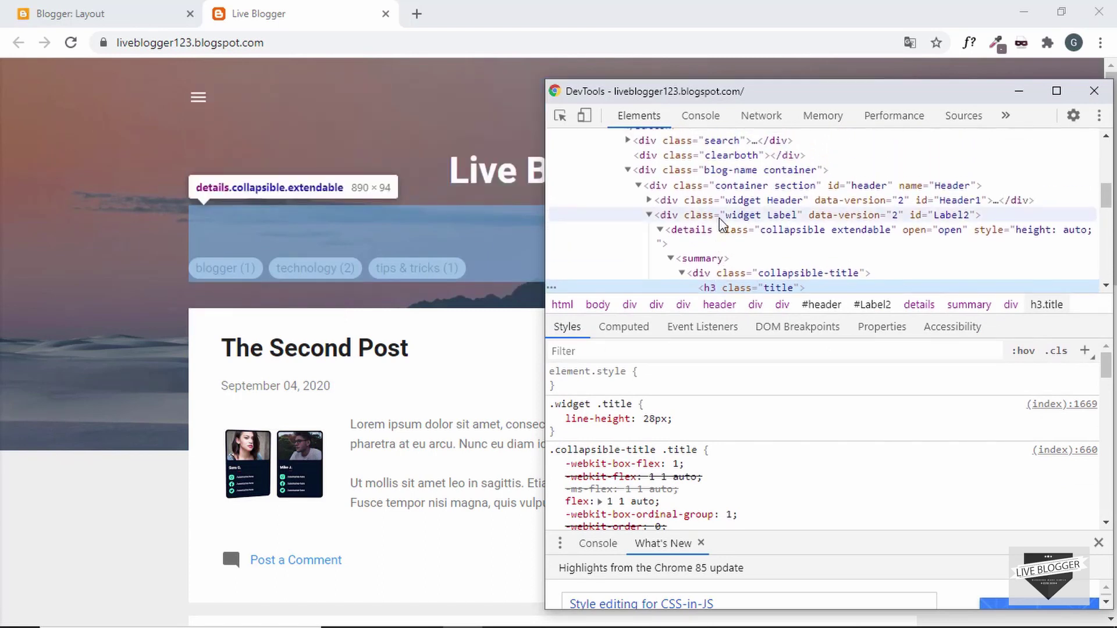
click(743, 216)
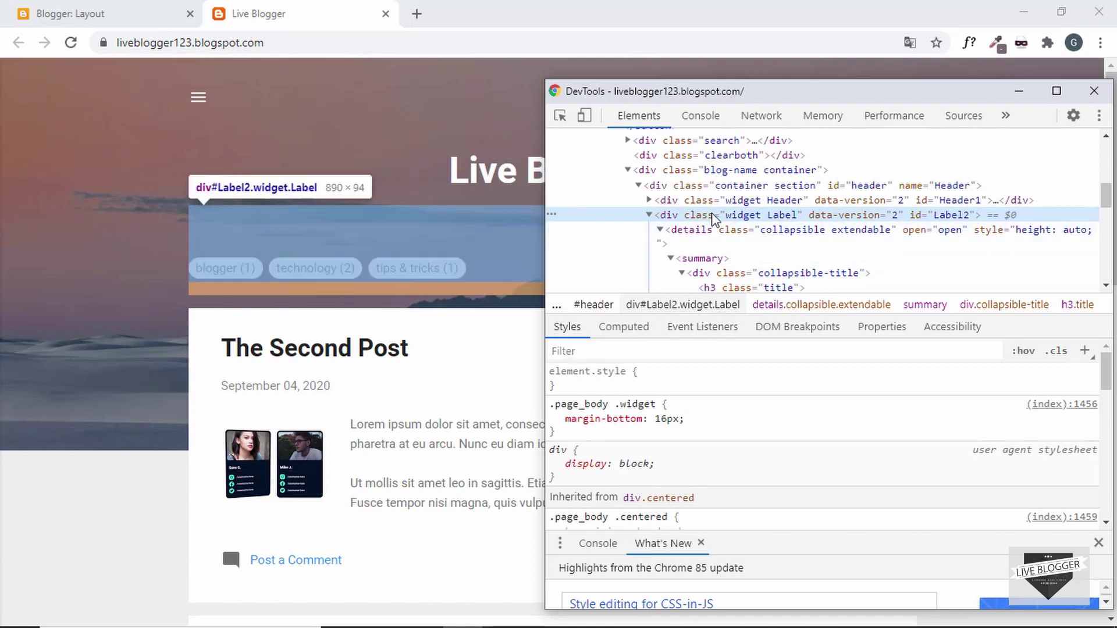
Add a background of #222 to the Label2 widget's element style.
click(656, 379)
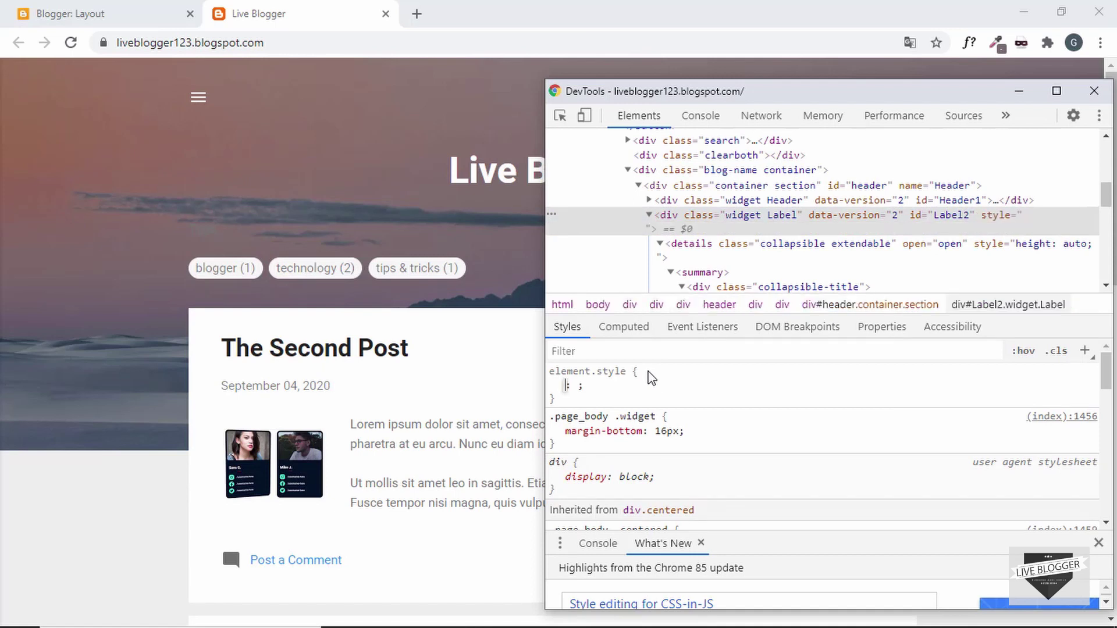
text(backgroun)
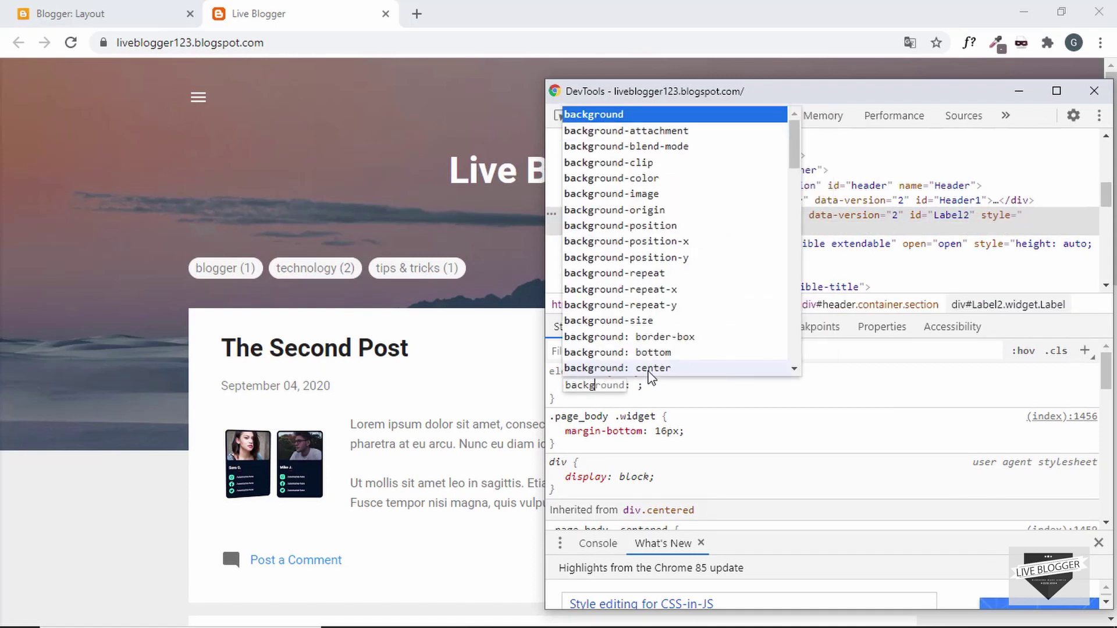
text(d)
key(Tab)
text(#222)
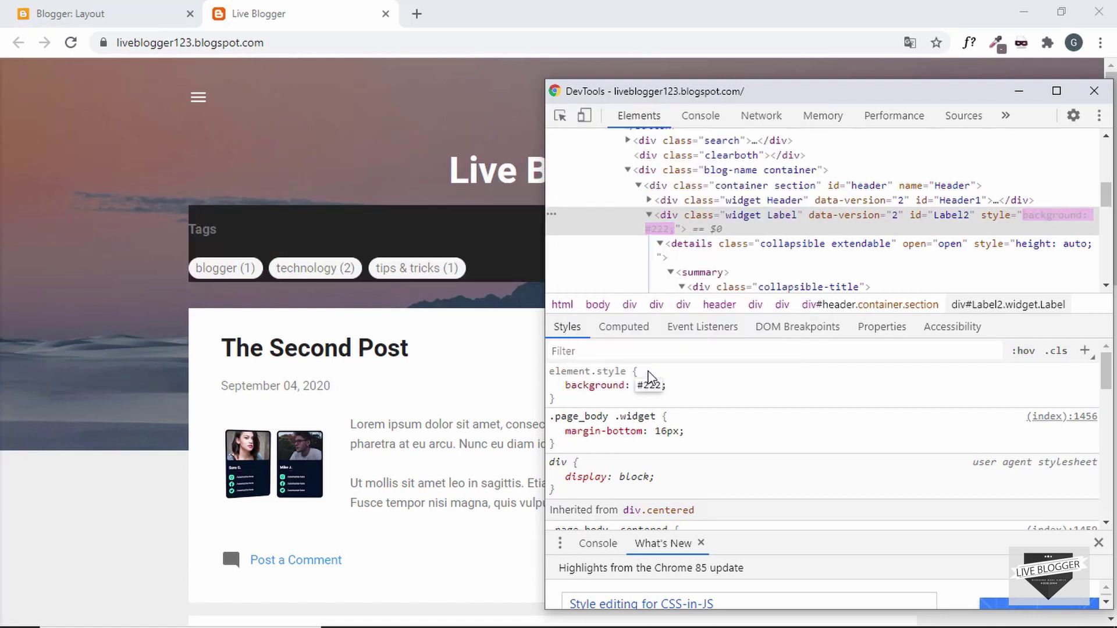
key(Return)
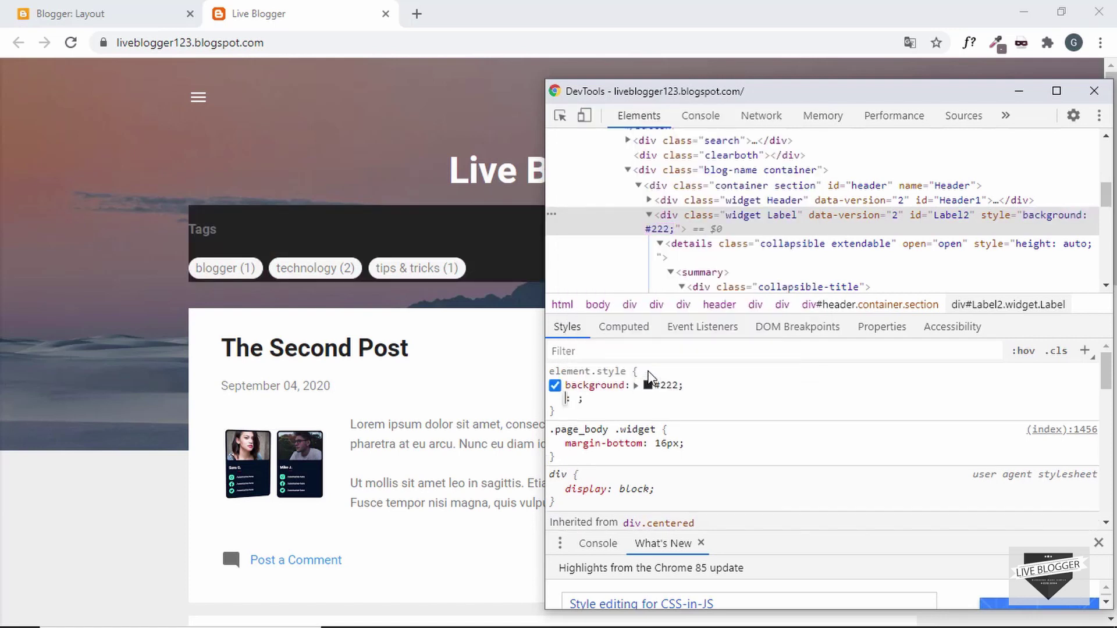
Add text-align: center to the Label2 widget's element style.
text(text-align)
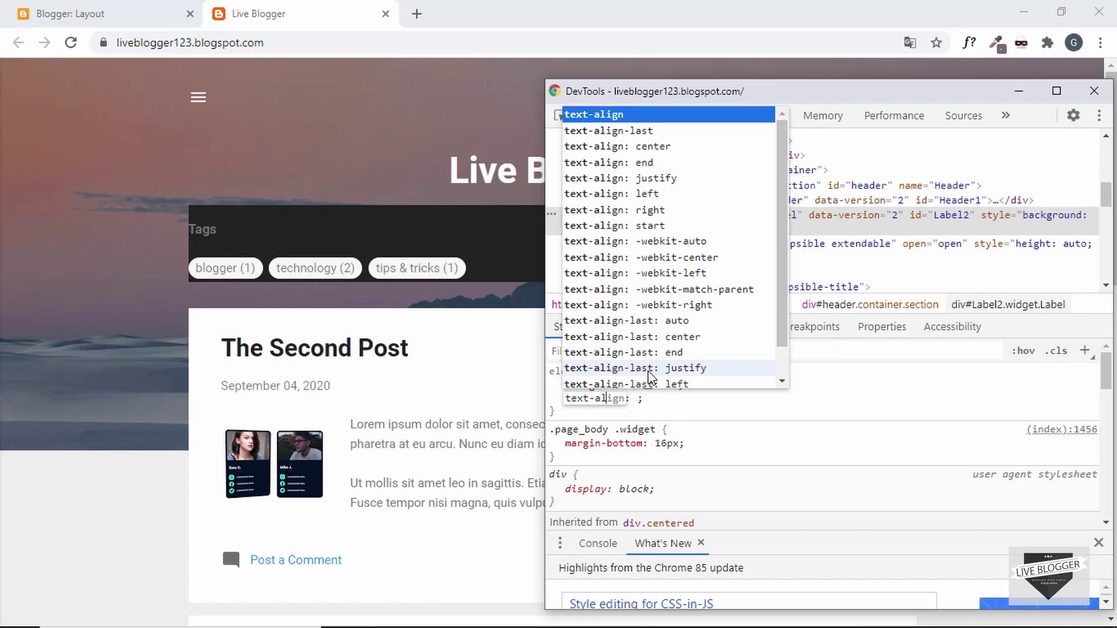
key(Tab)
text(ce)
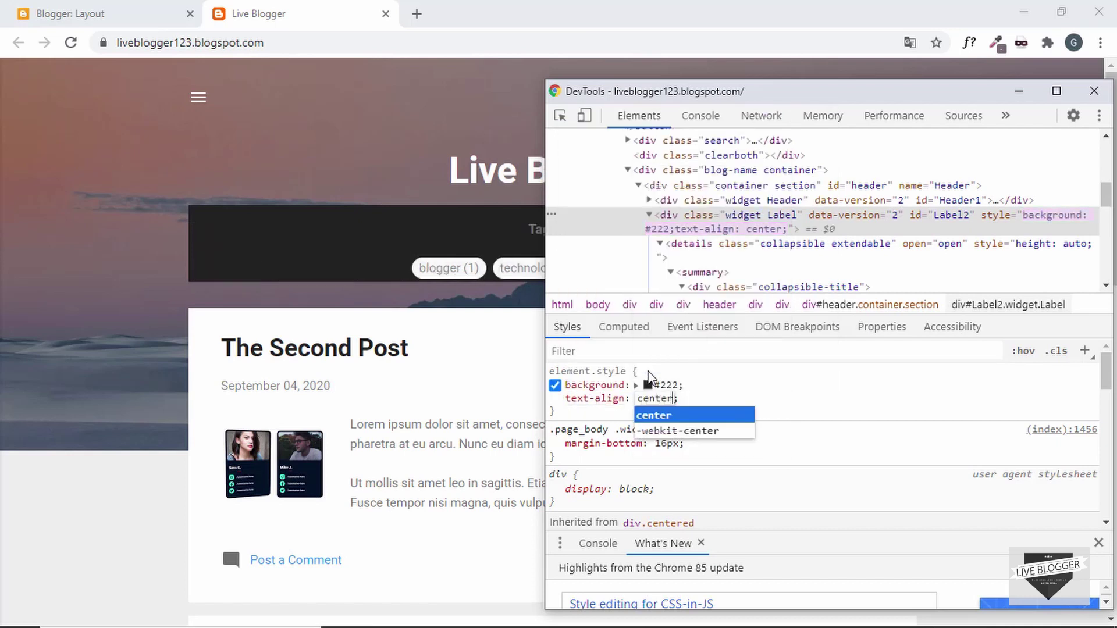
key(Return)
Add a margin of 24px to the Label2 widget's element style.
text(margin)
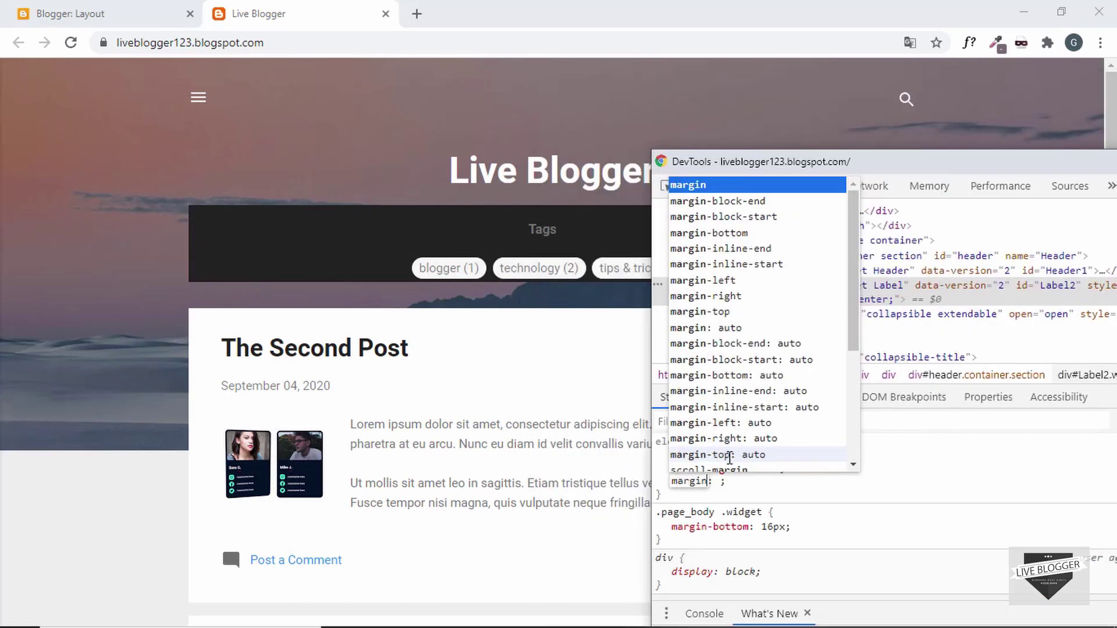
key(Tab)
text(24px)
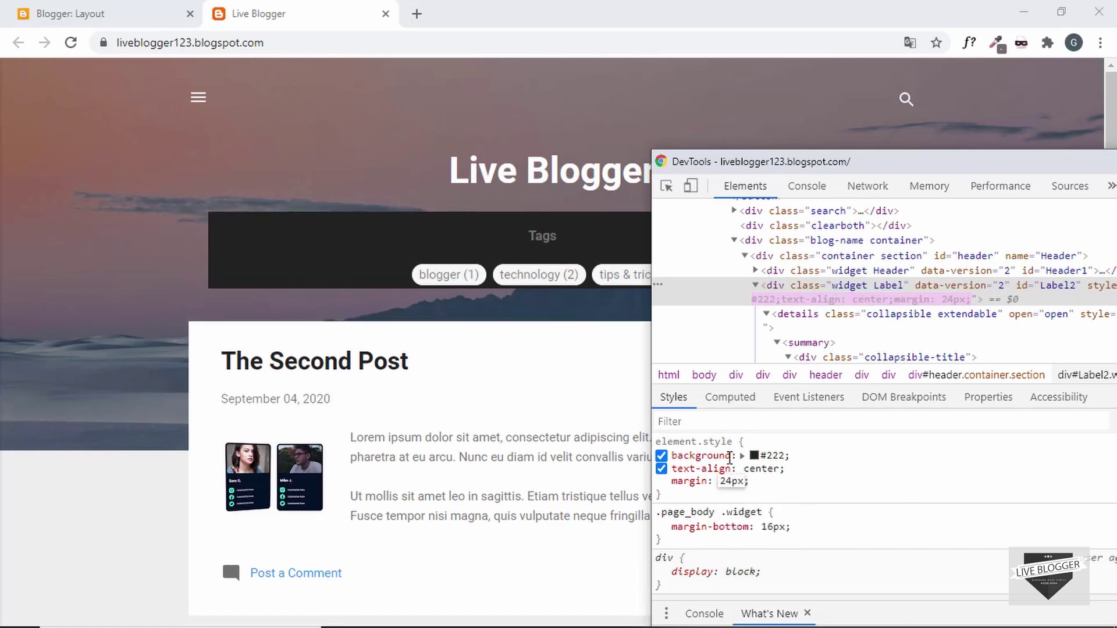
key(Tab)
Add a border-radius of 24px to the Label2 widget's element style and copy all four of its declarations.
text(border-)
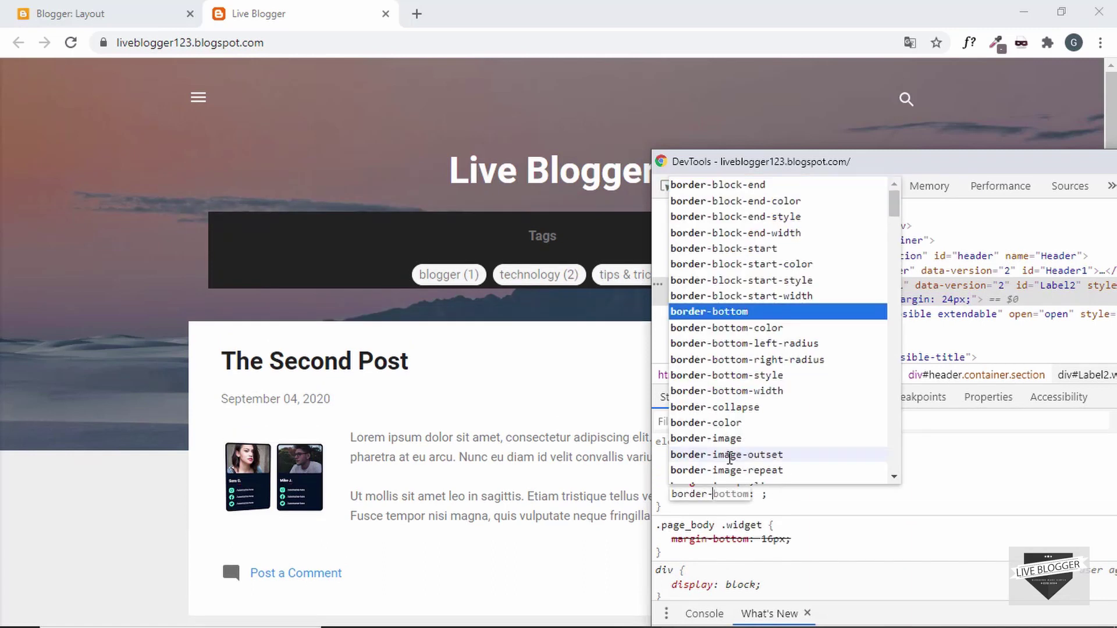
text(radisu)
key(Tab)
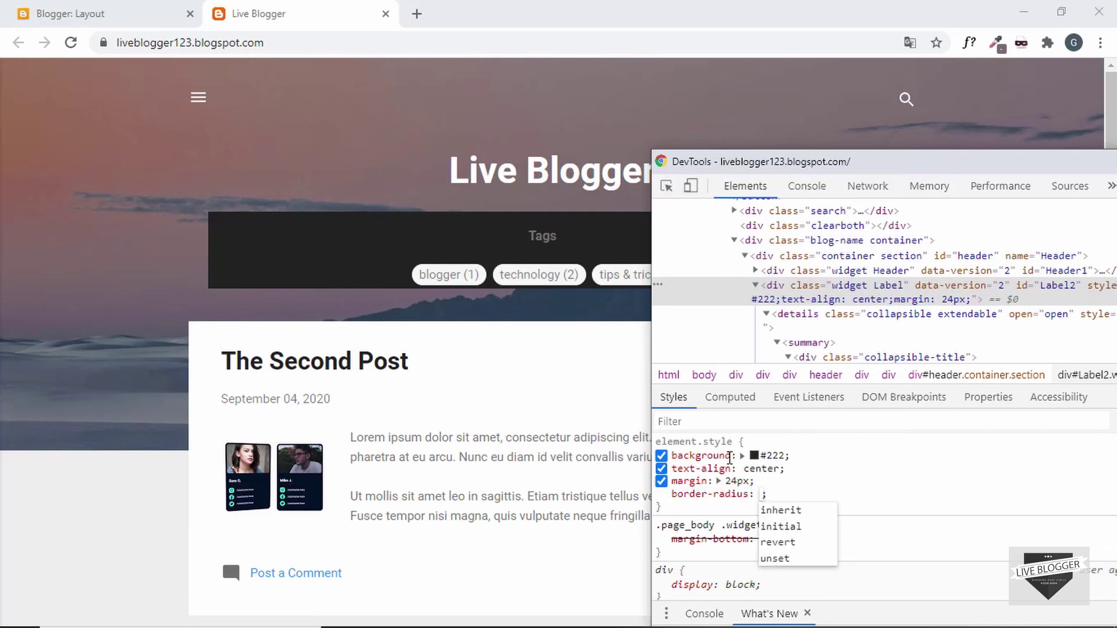
text(24px)
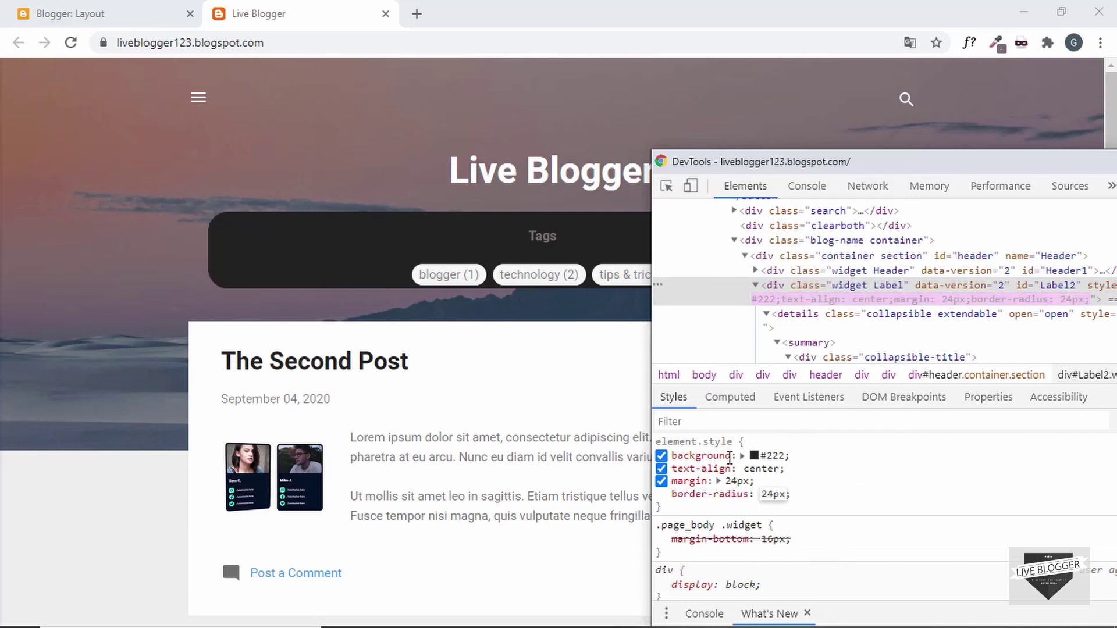
key(Return)
drag(796, 494, 673, 457)
key(ctrl+c)
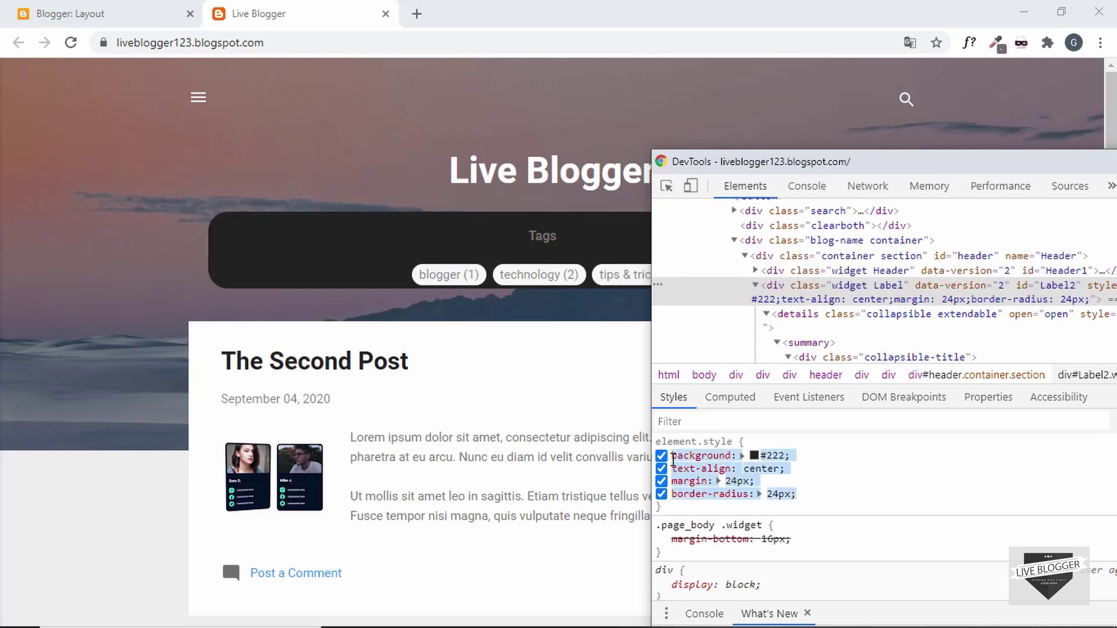
Switch to the Blogger dashboard and open the Add CSS option in the theme customizer's advanced settings.
click(103, 10)
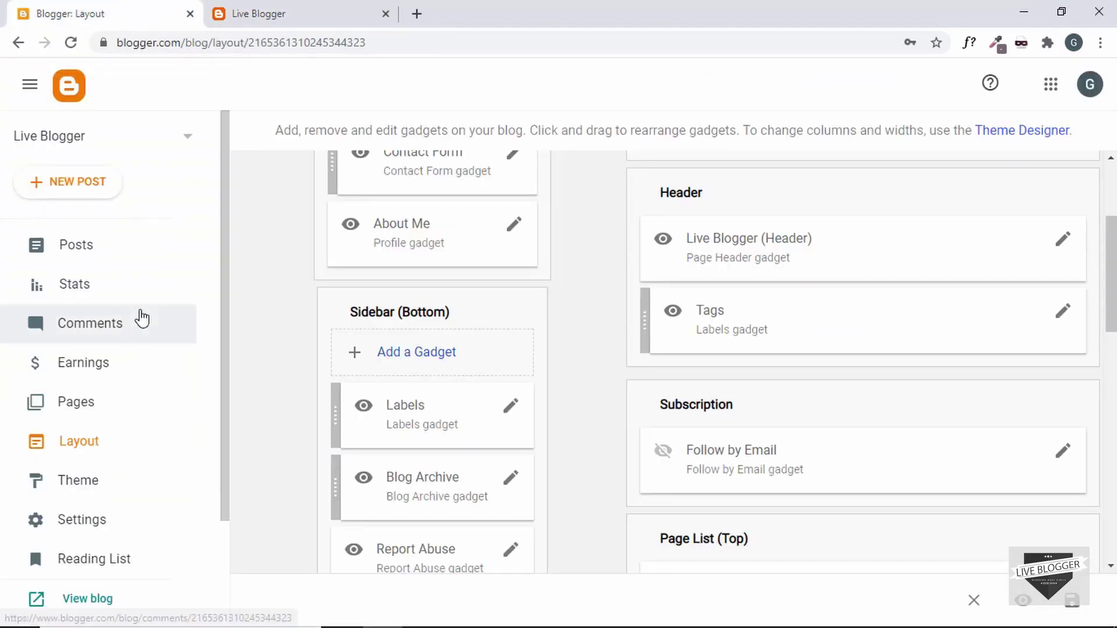
click(82, 487)
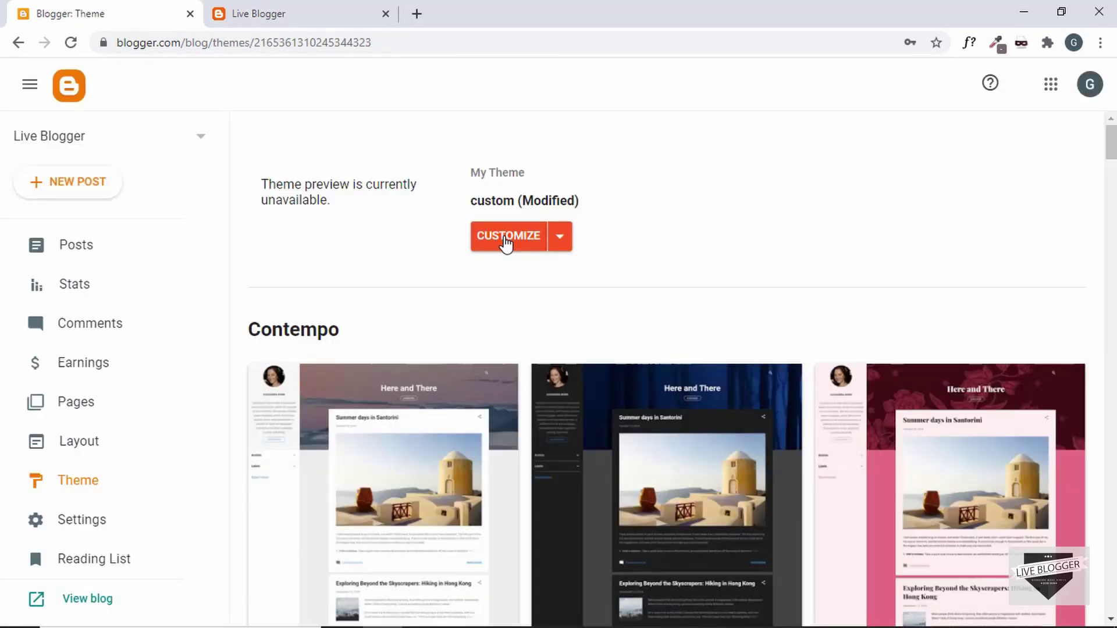
click(506, 240)
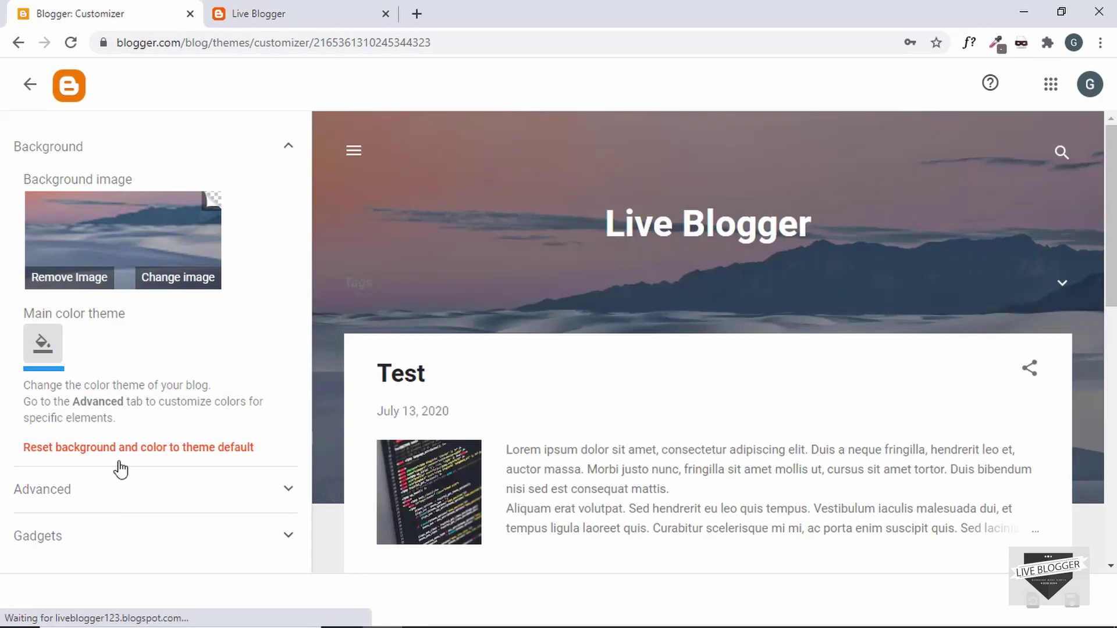
click(119, 472)
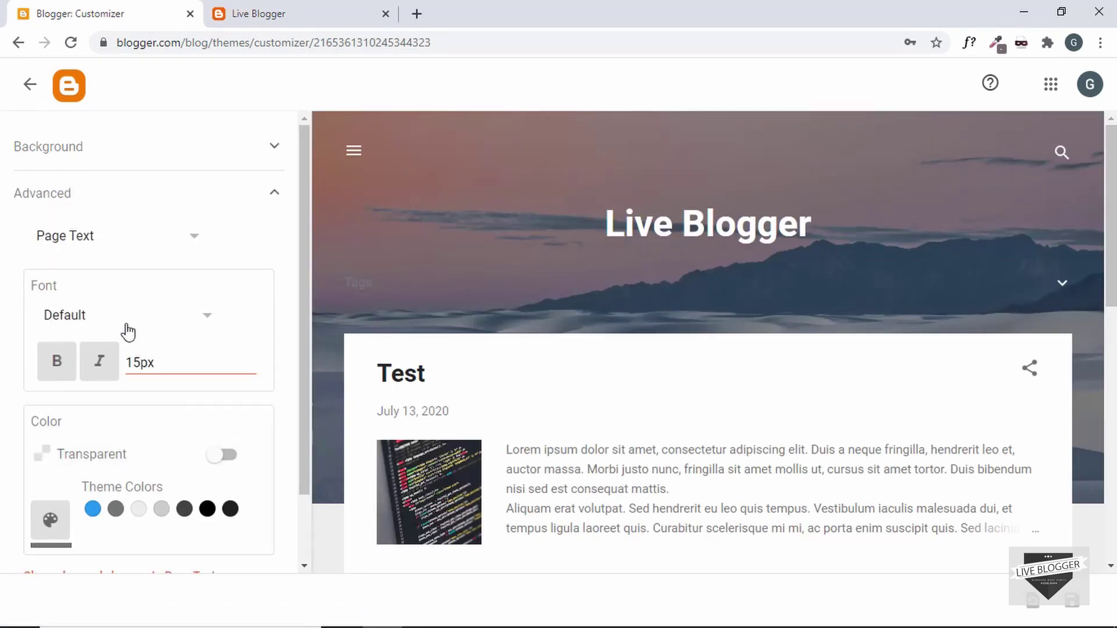
click(170, 240)
scroll(139, 322, down, 10)
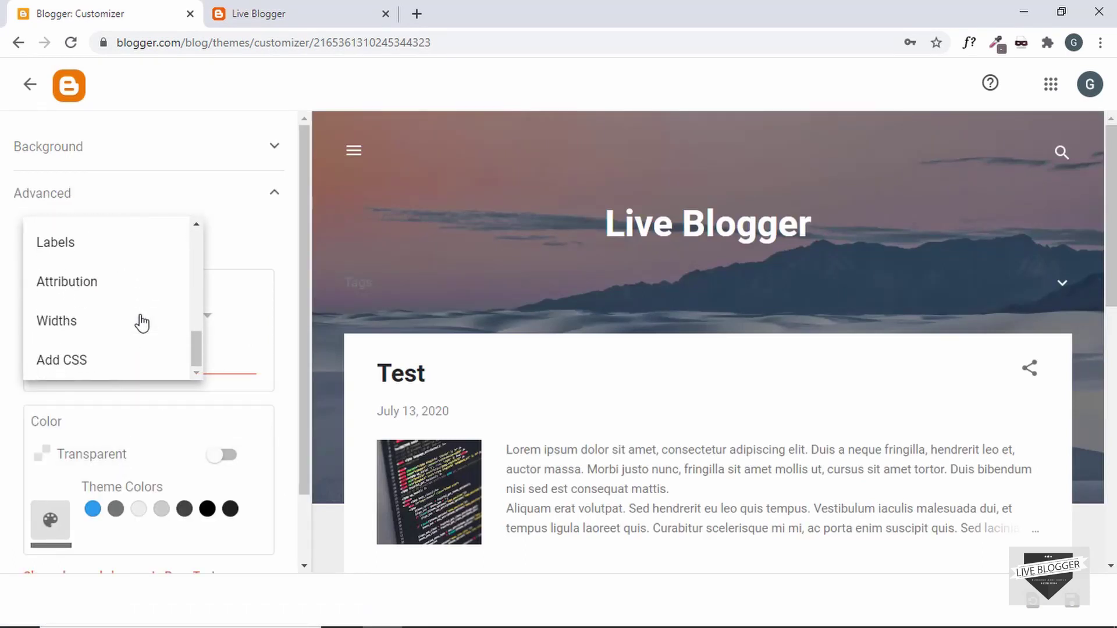
click(112, 362)
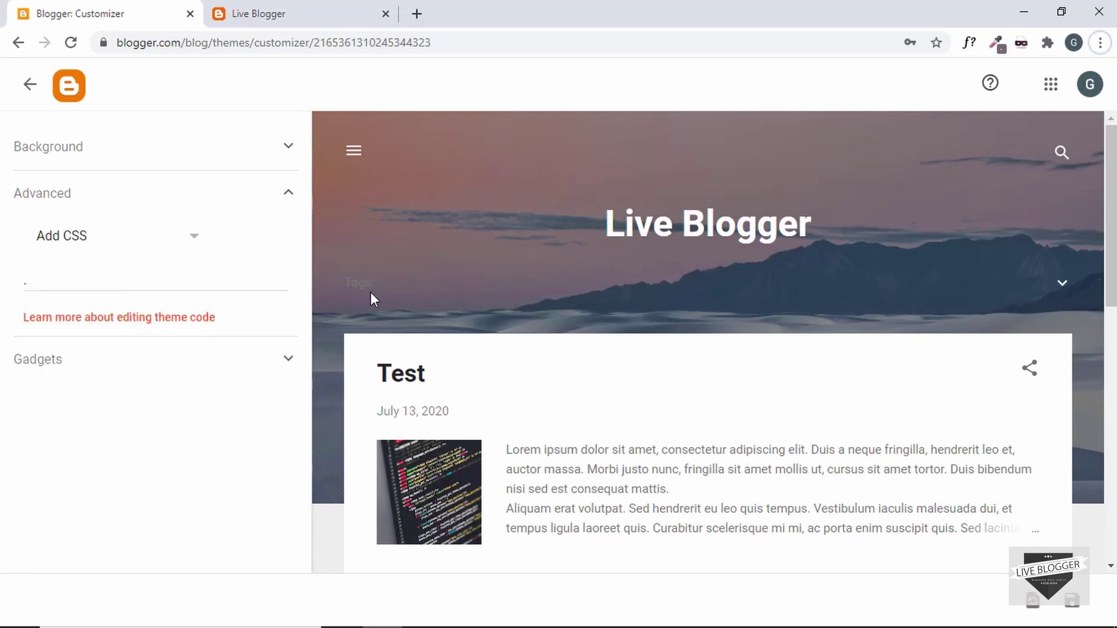
Write a .Label rule in the custom CSS containing the copied background, text-align, margin and border-radius declarations.
key(ctrl+shift+i)
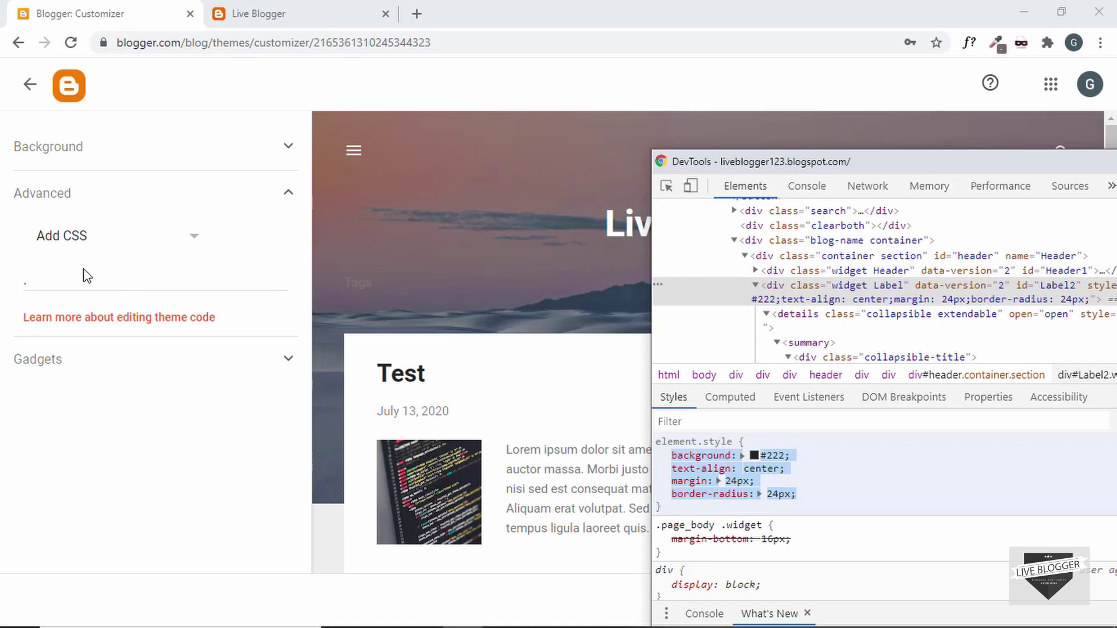
click(77, 282)
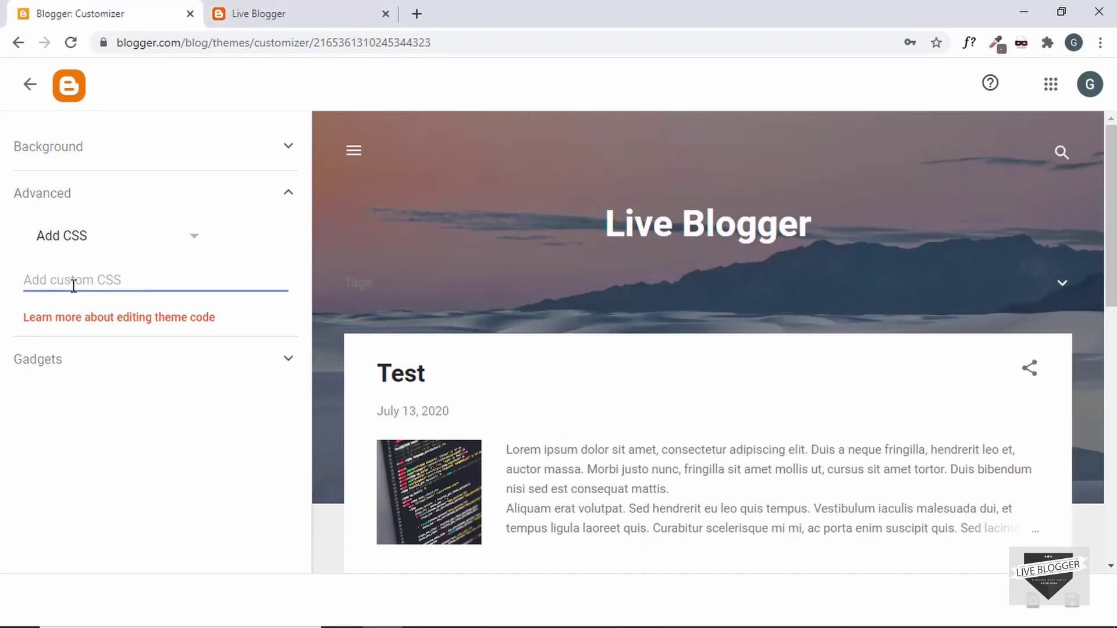
text(.)
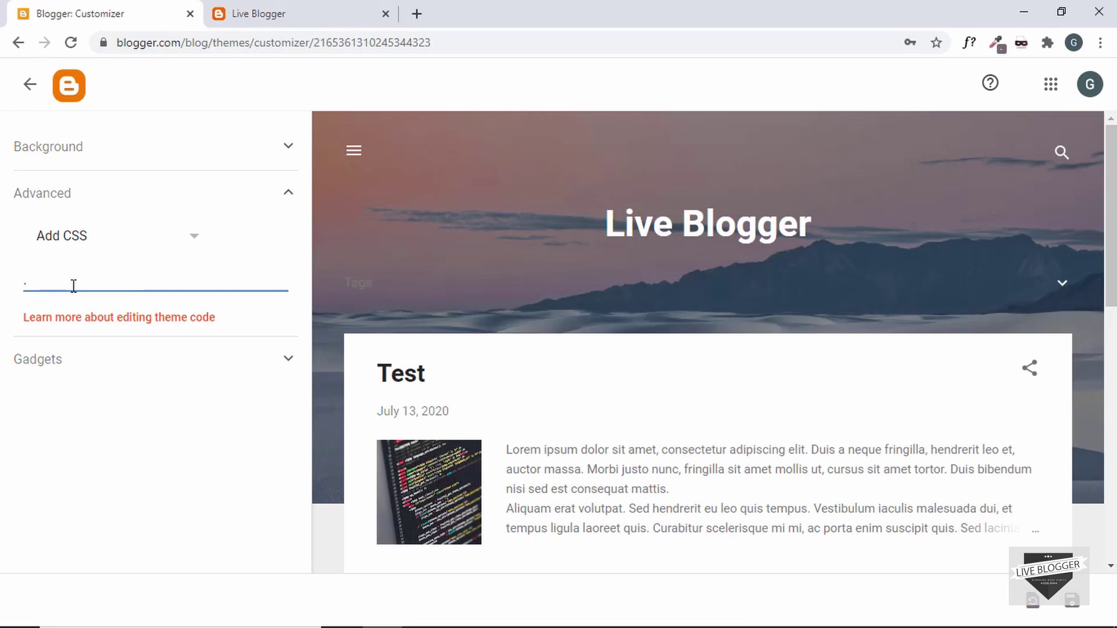
text(Label {)
key(Return)
key(ctrl+v)
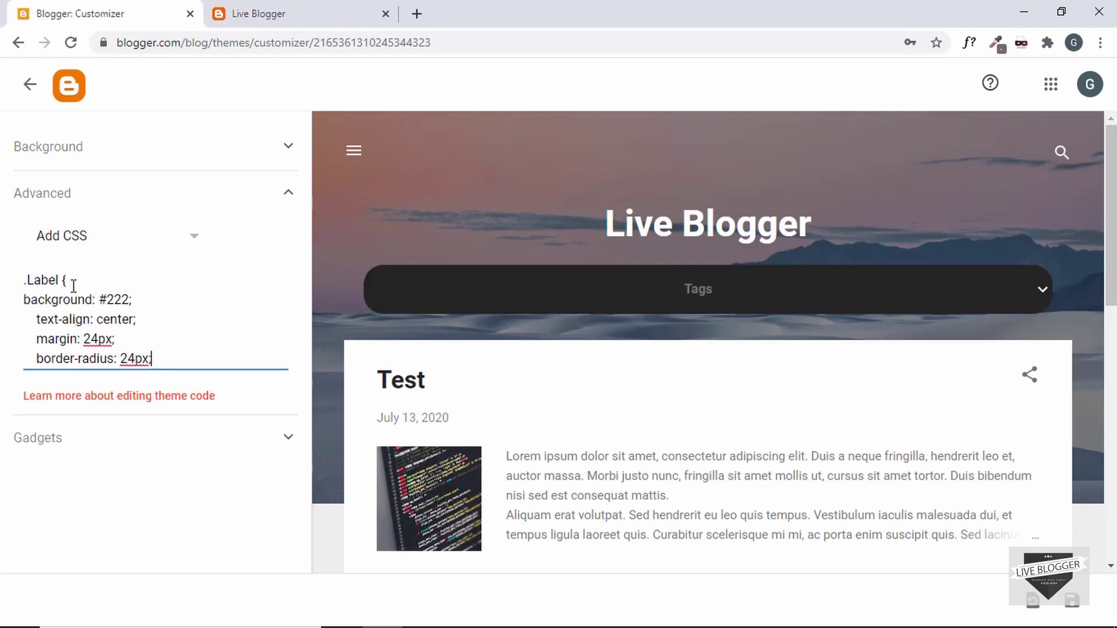
key(Return)
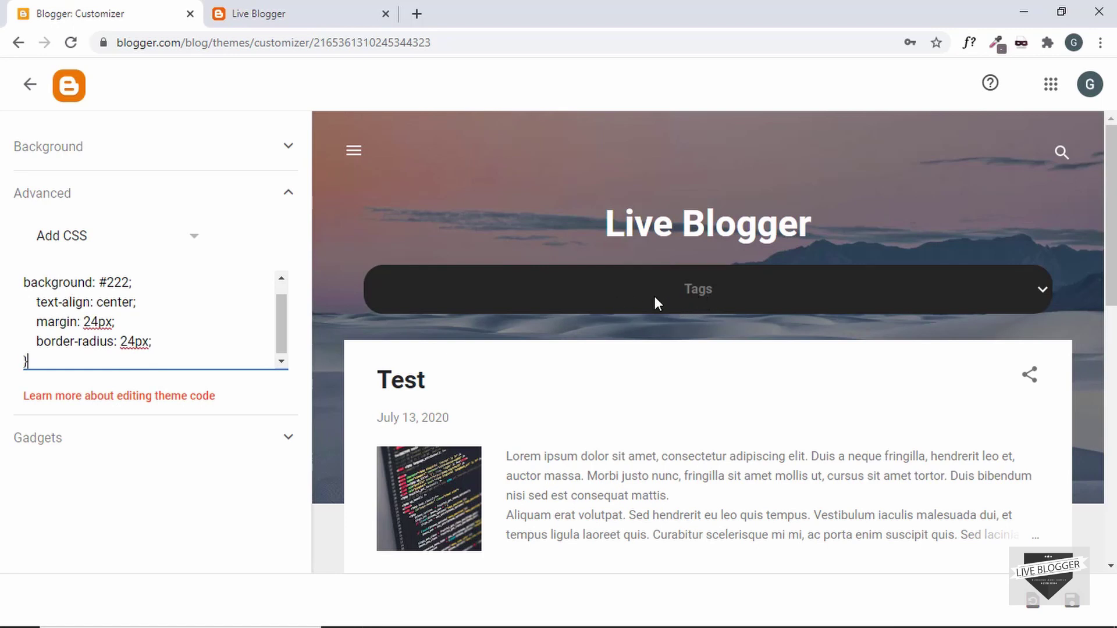
Inspect the Tags heading in the developer tools and select its h3 title element to check which tag it uses.
right_click(706, 291)
click(738, 460)
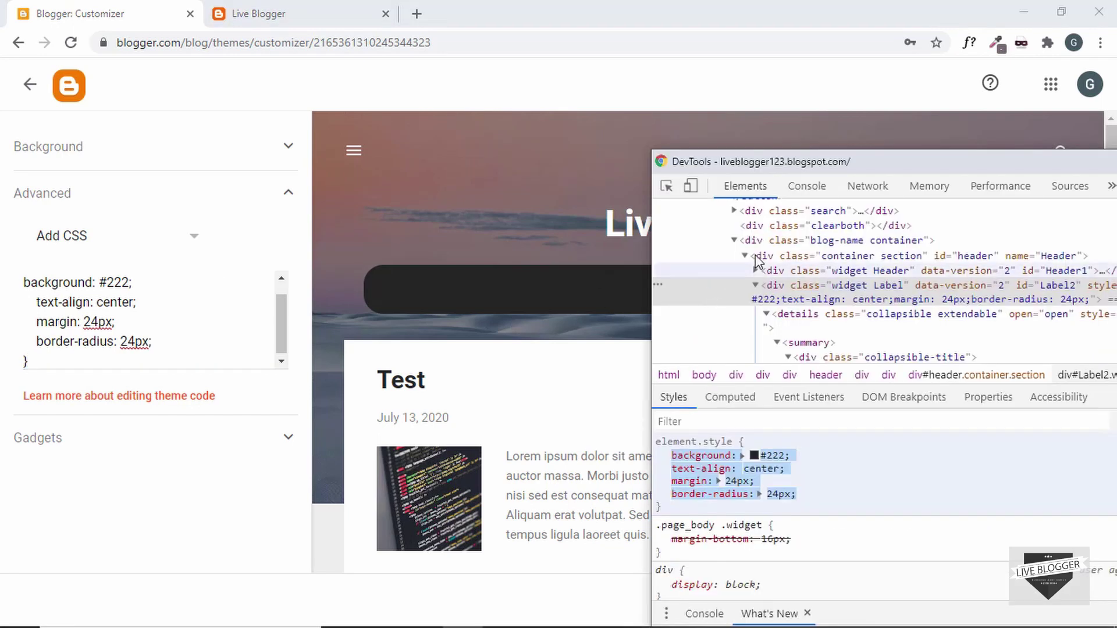
scroll(829, 317, down, 3)
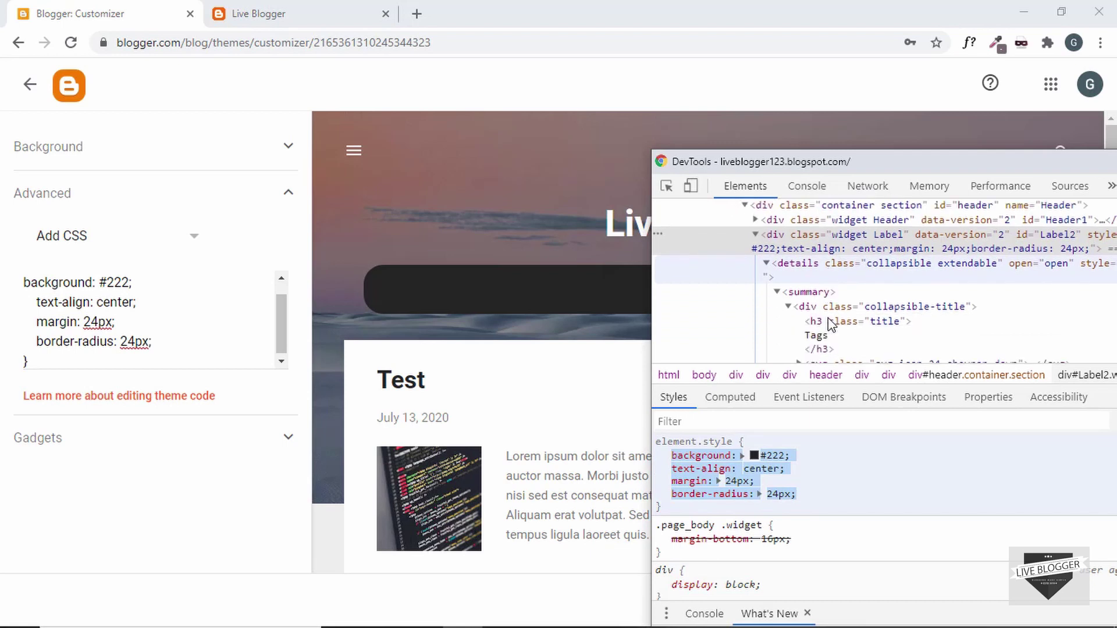
click(846, 311)
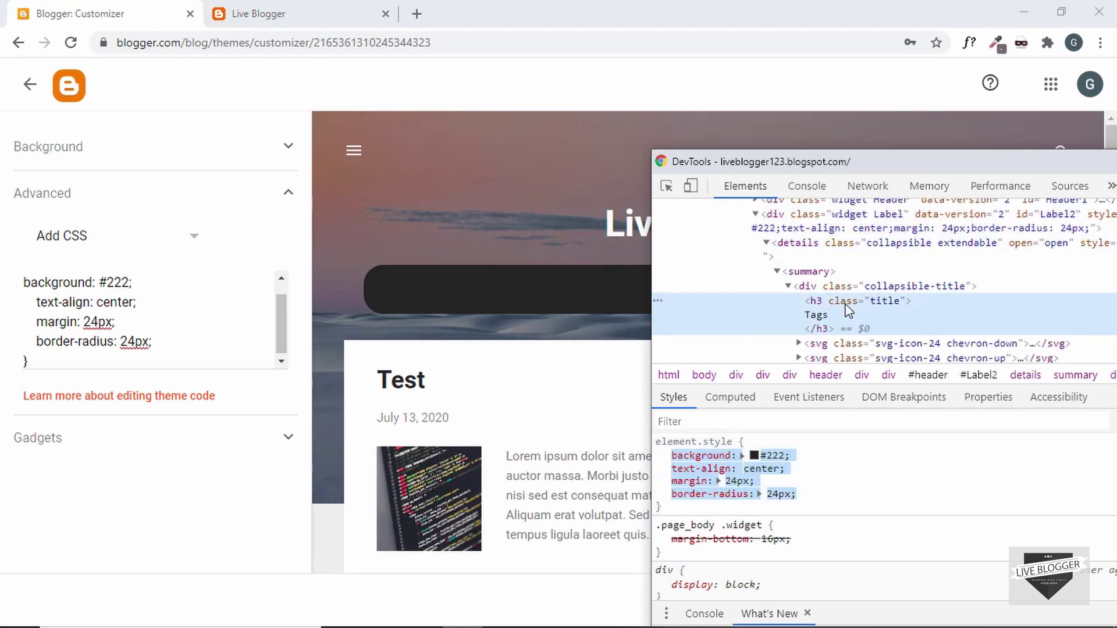
drag(857, 162, 937, 152)
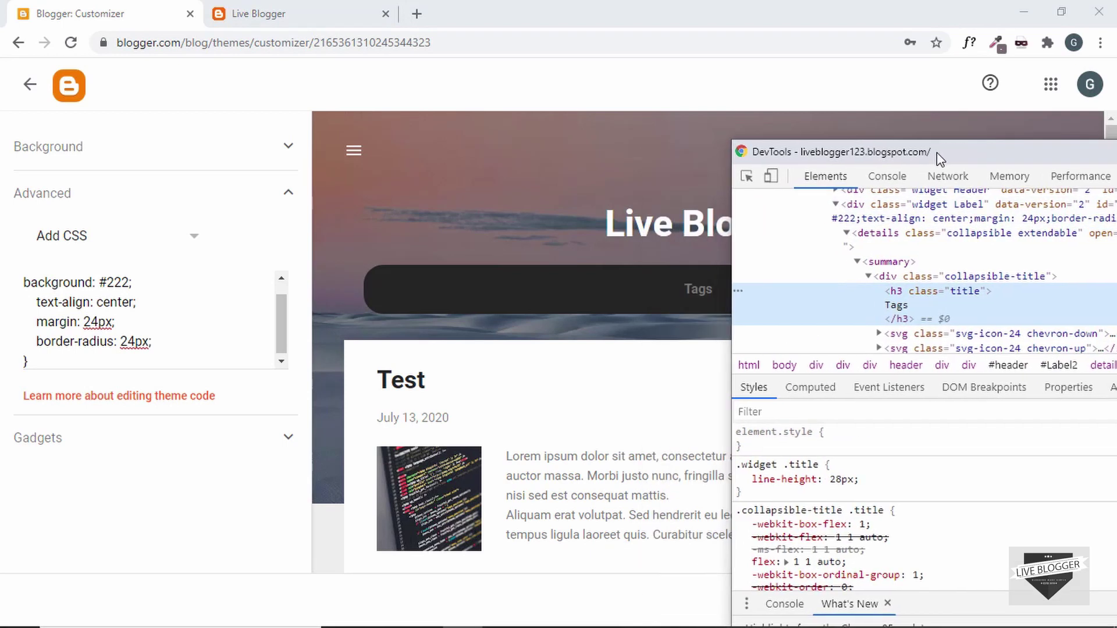
Add a .Label h3 rule with color: #ffeb3b below the .Label rule and save the theme changes.
click(98, 361)
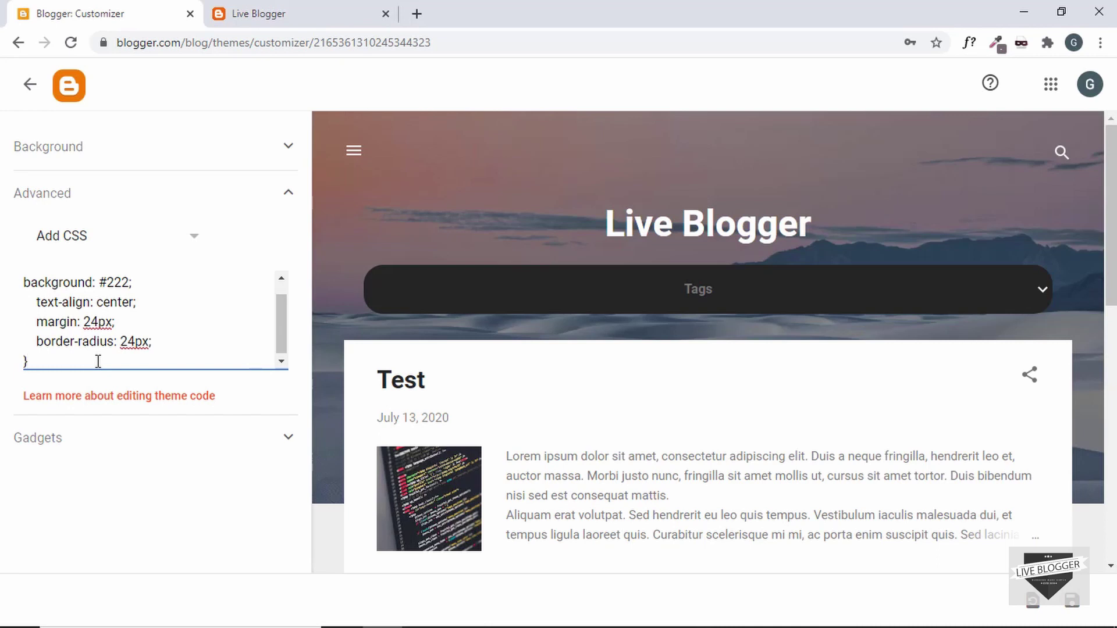
key(Return)
key(Return)
text(.L)
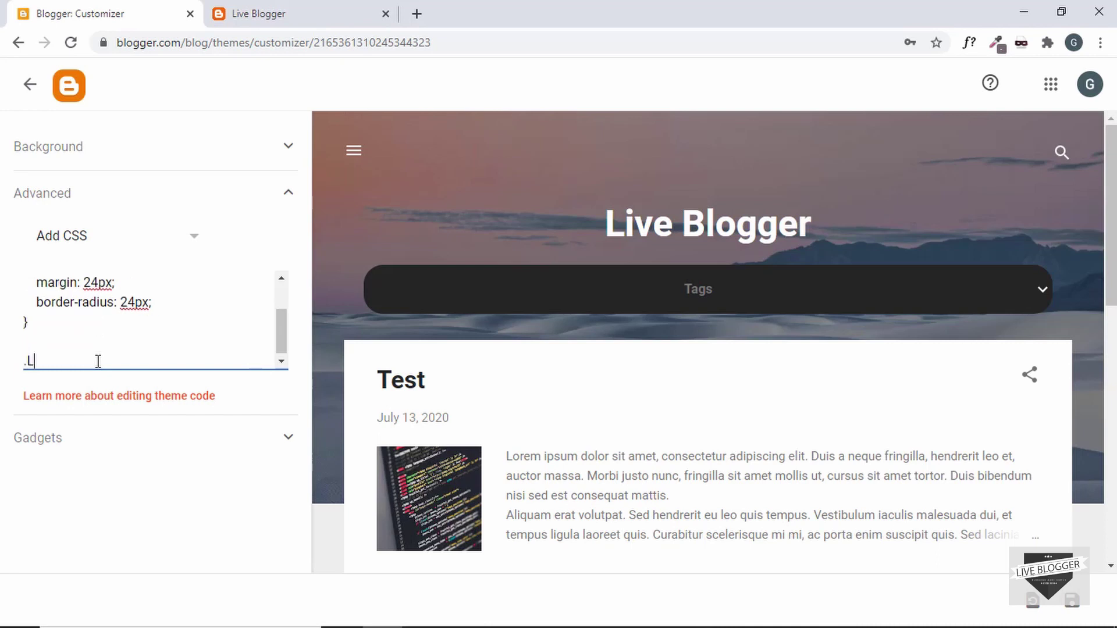
text(abel h3 {)
key(Return)
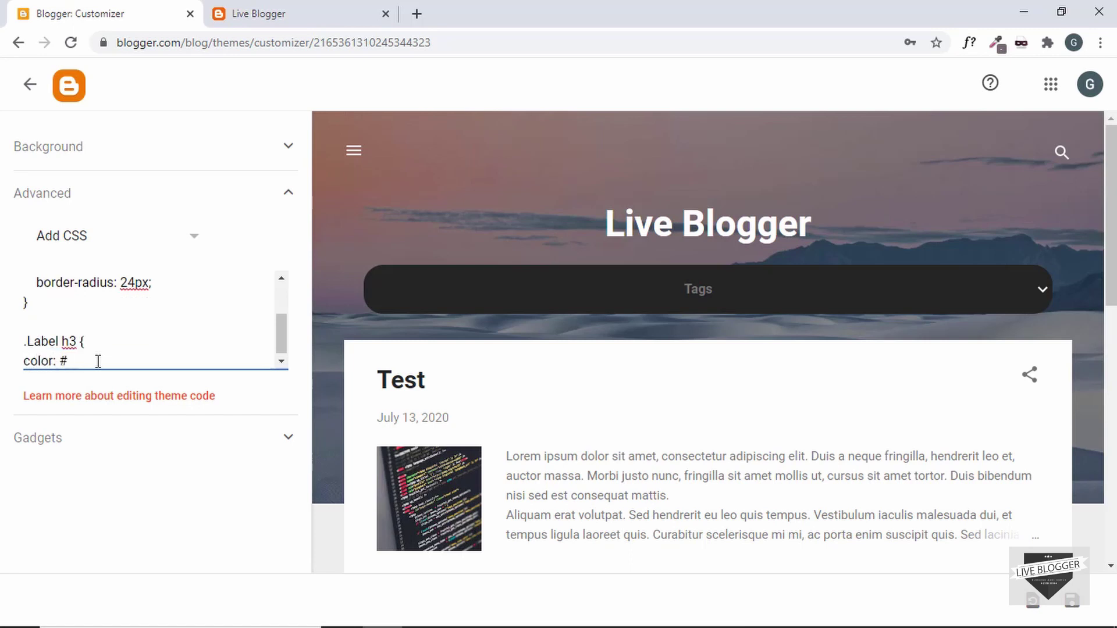
text(color: #ffeb3b;)
key(Return)
text(})
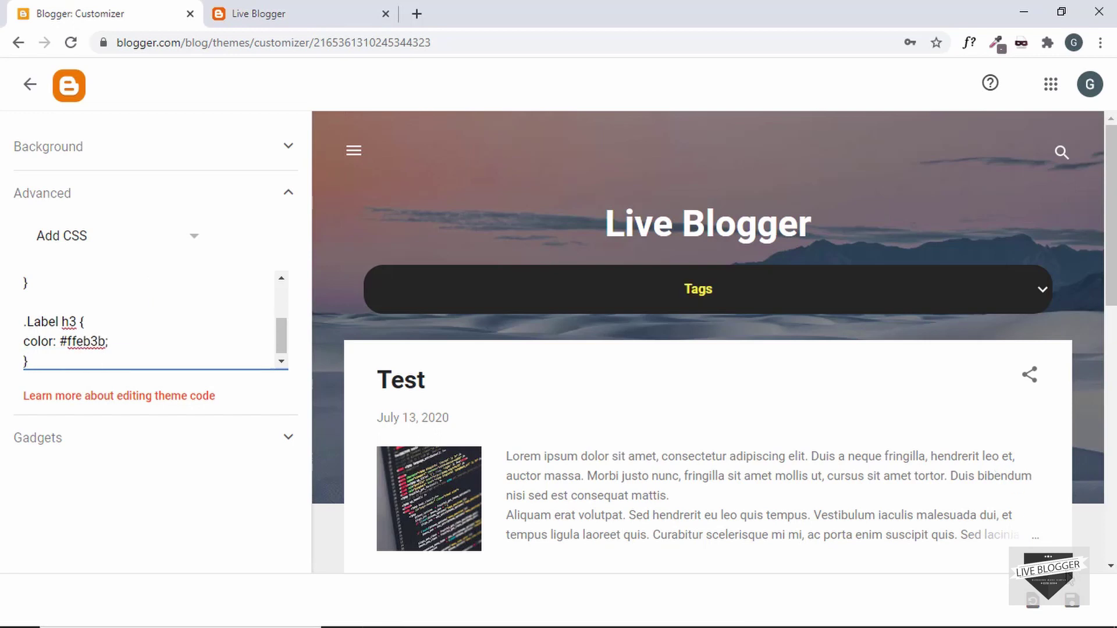
click(1071, 601)
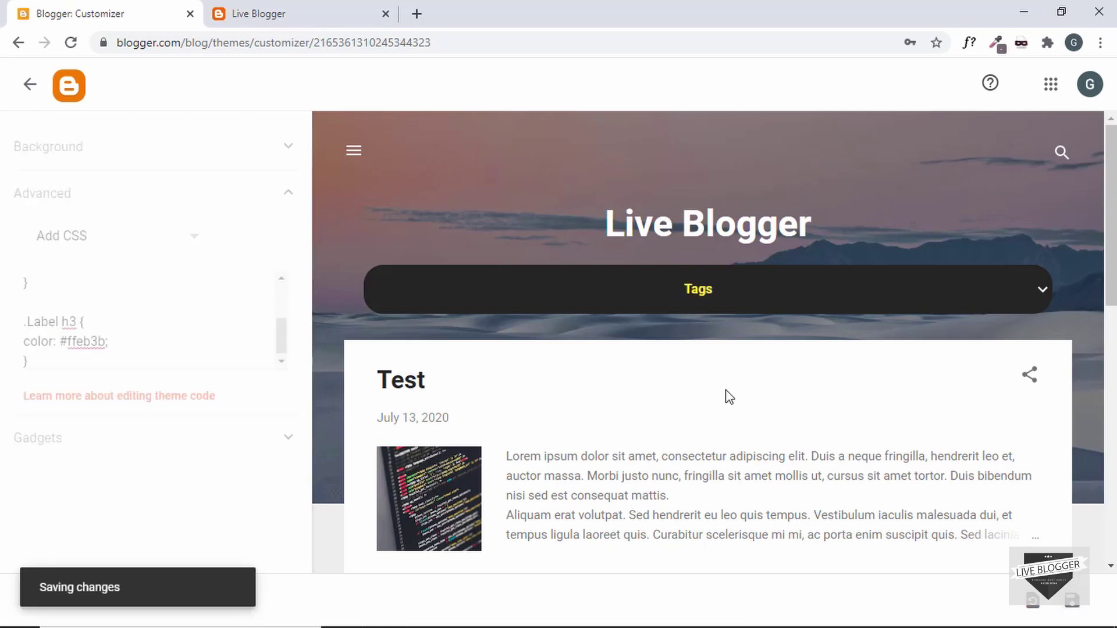
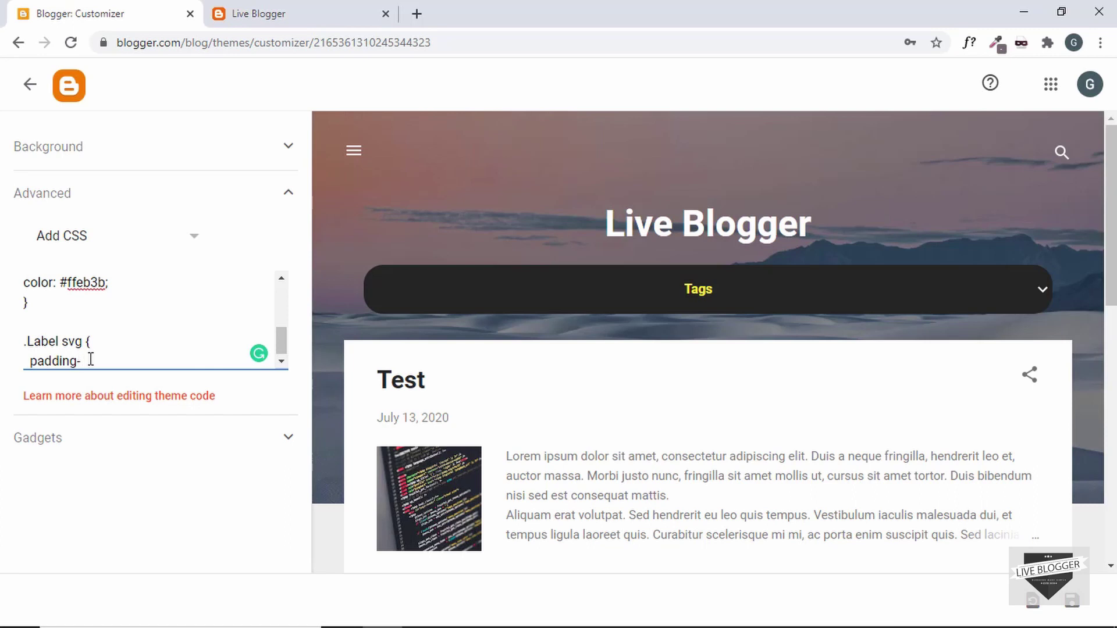
Set padding-right: 16px in the .Label svg rule and expand the Tags section on the live blog to check the styling.
text(t: 16px;)
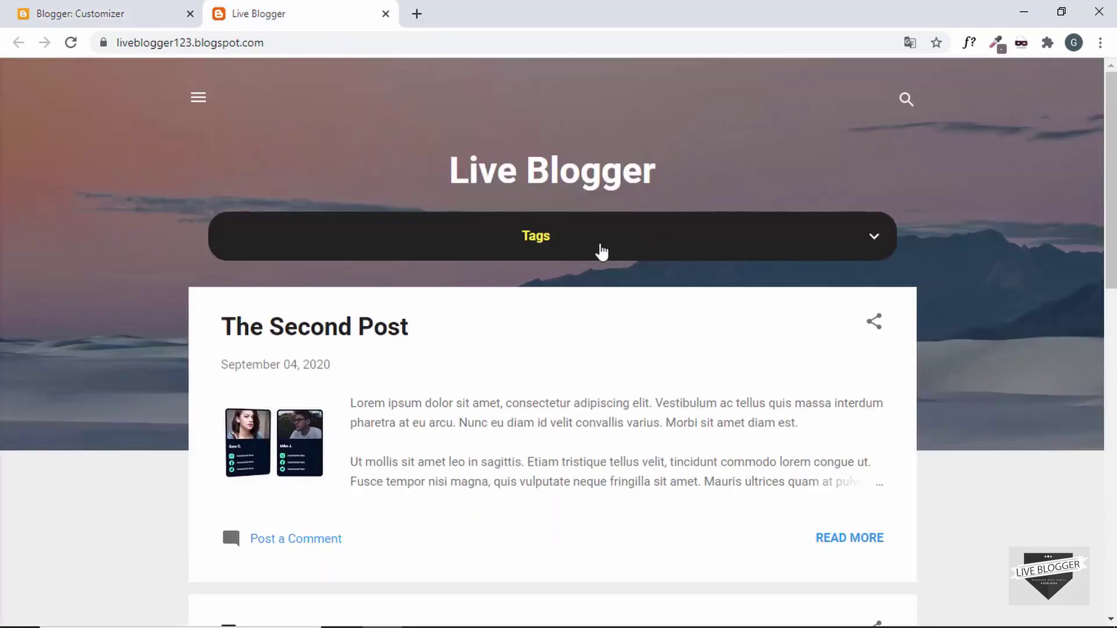
key(ctrl+Tab)
click(629, 244)
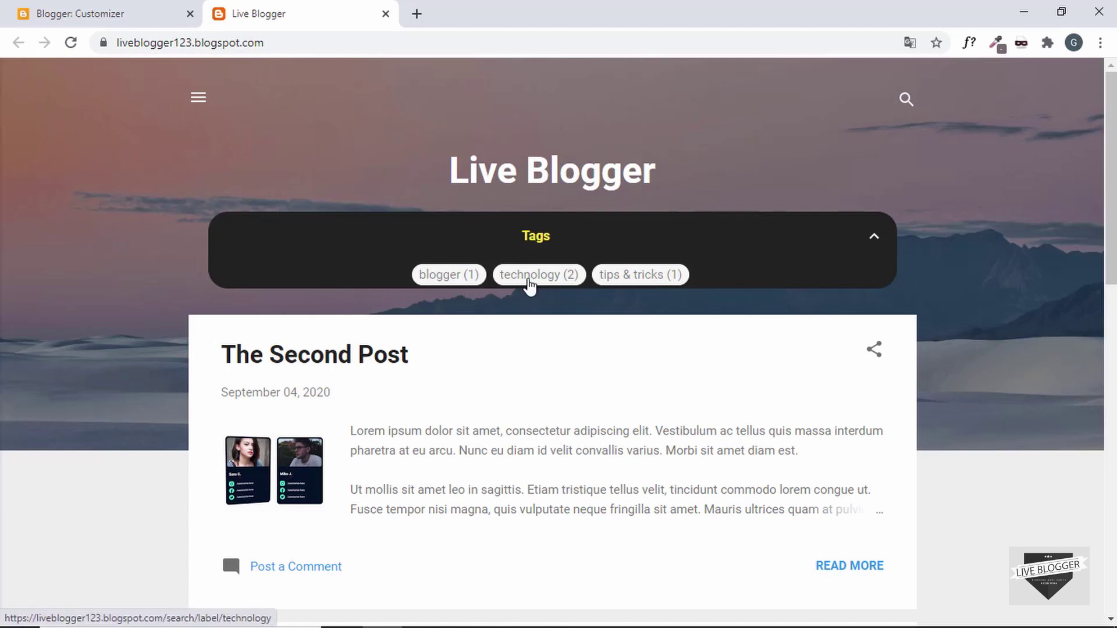
Inspect the blogger label and select its enclosing cloud-label-widget-content div in the developer tools.
right_click(458, 276)
click(498, 402)
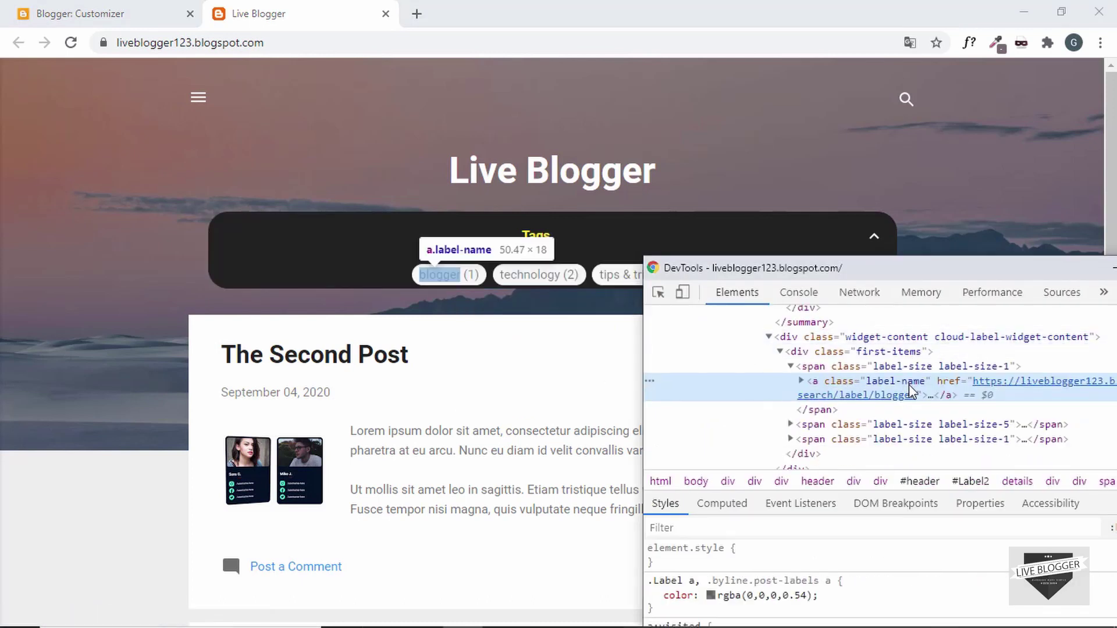
scroll(911, 392, up, 3)
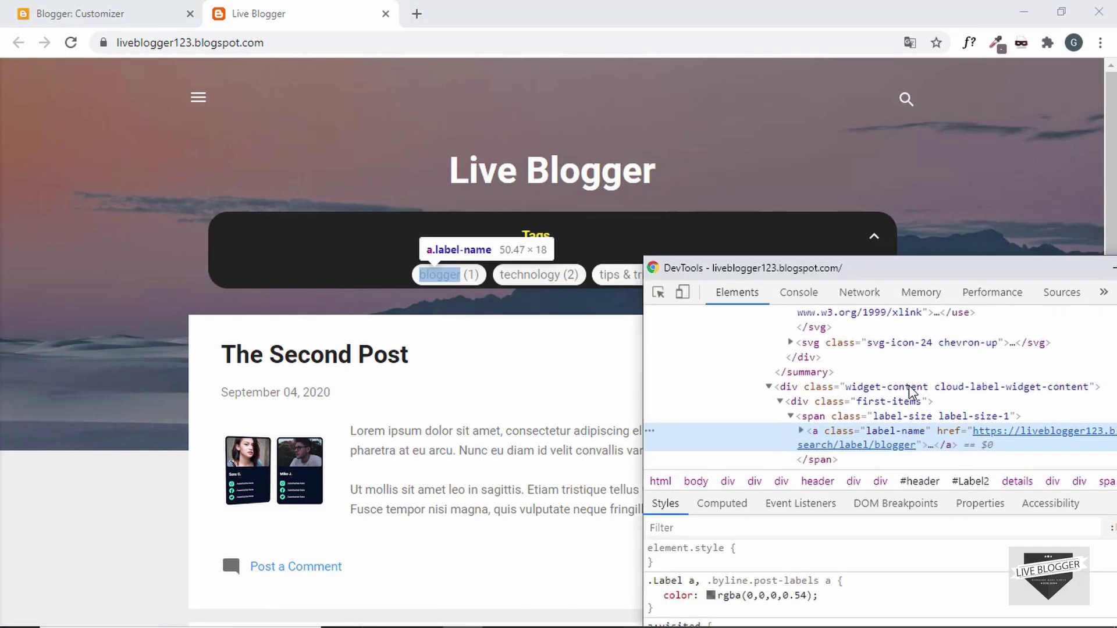
click(906, 391)
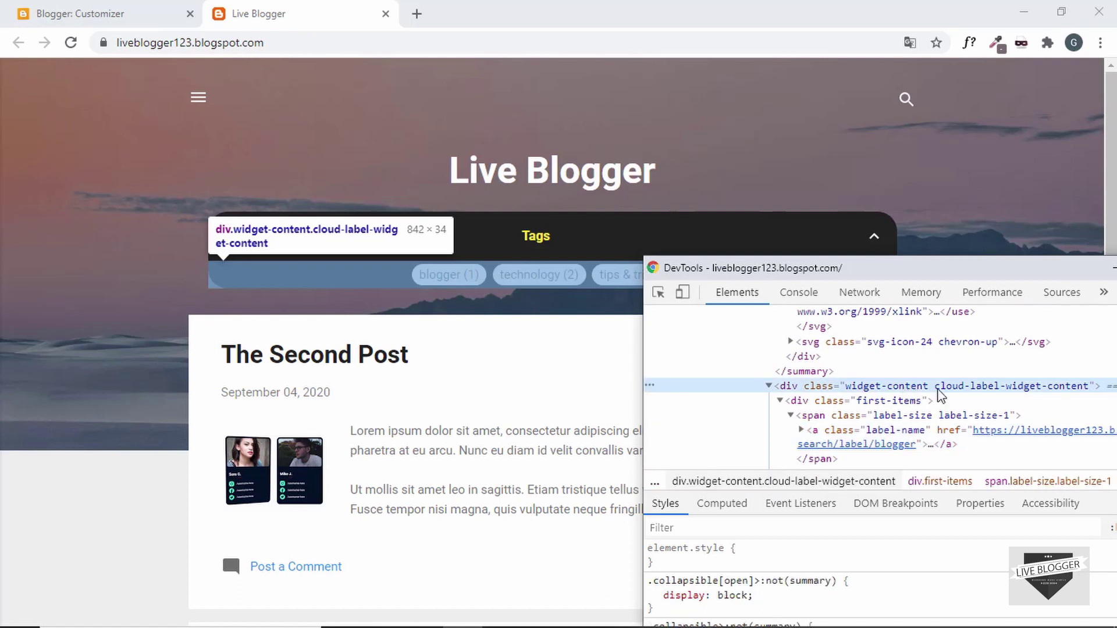
drag(873, 267, 961, 137)
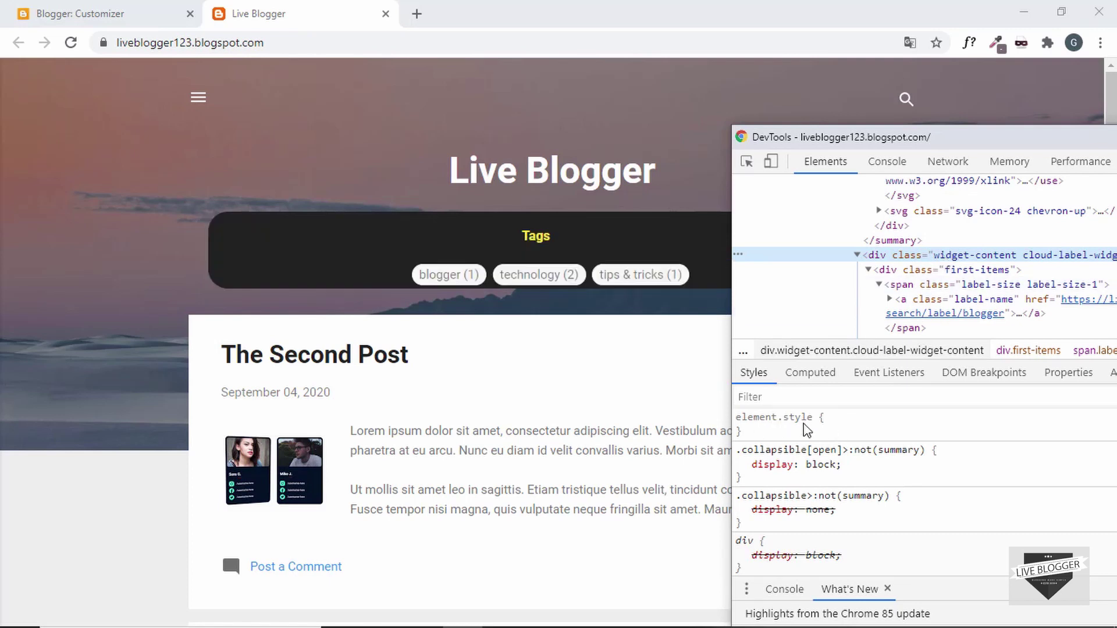
Add padding-bottom: 16px to the inline style of the cloud-label-widget-content div.
click(845, 425)
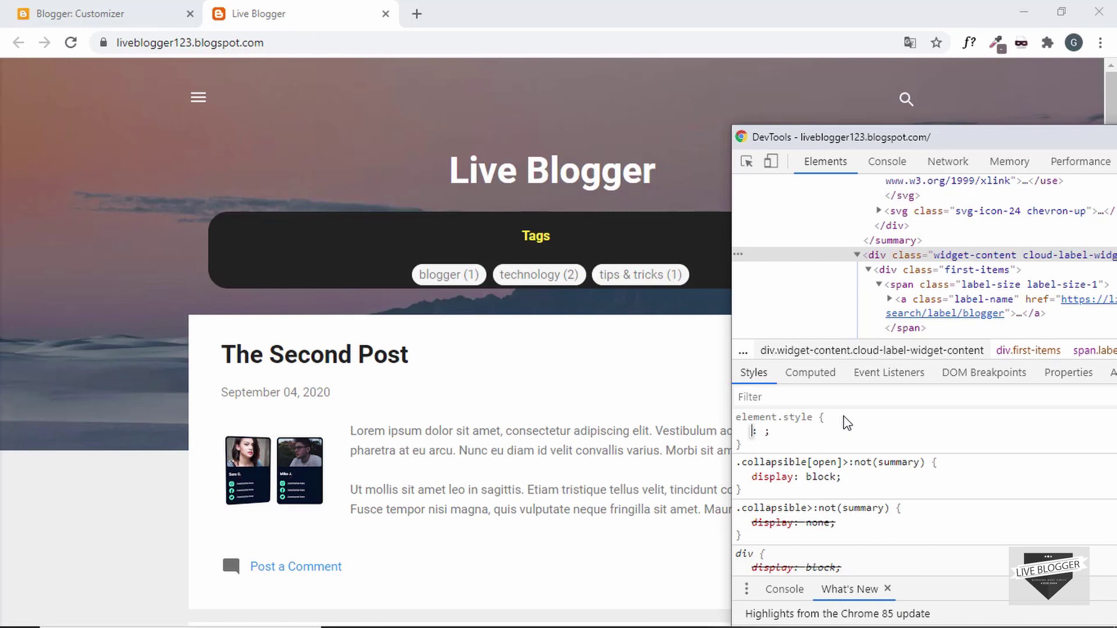
text(padding-bottom)
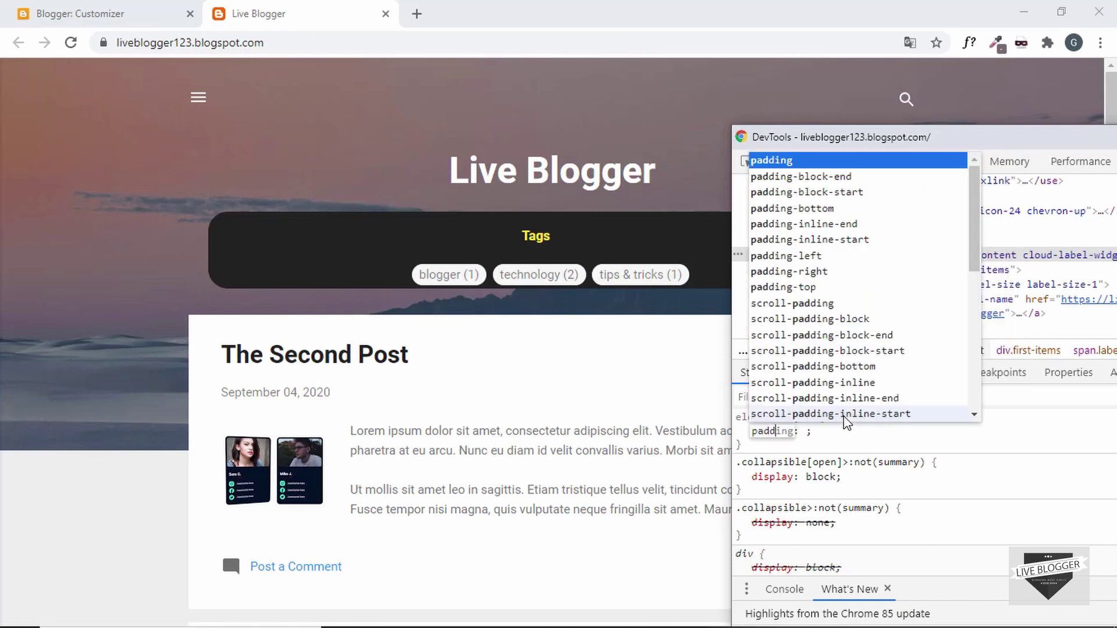
key(Tab)
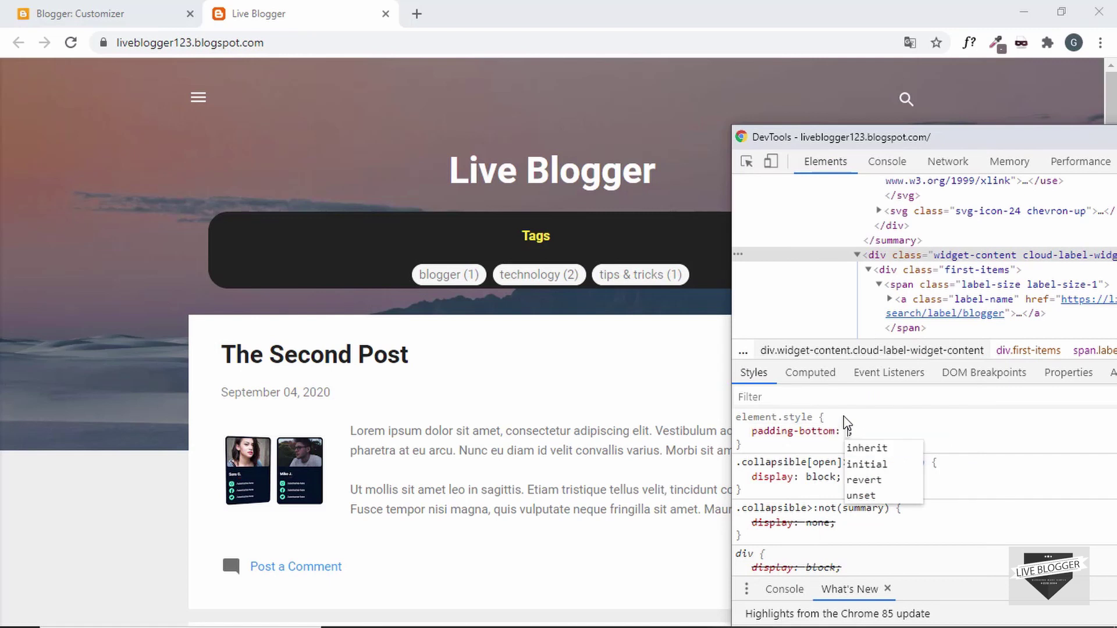
text(16px)
key(Tab)
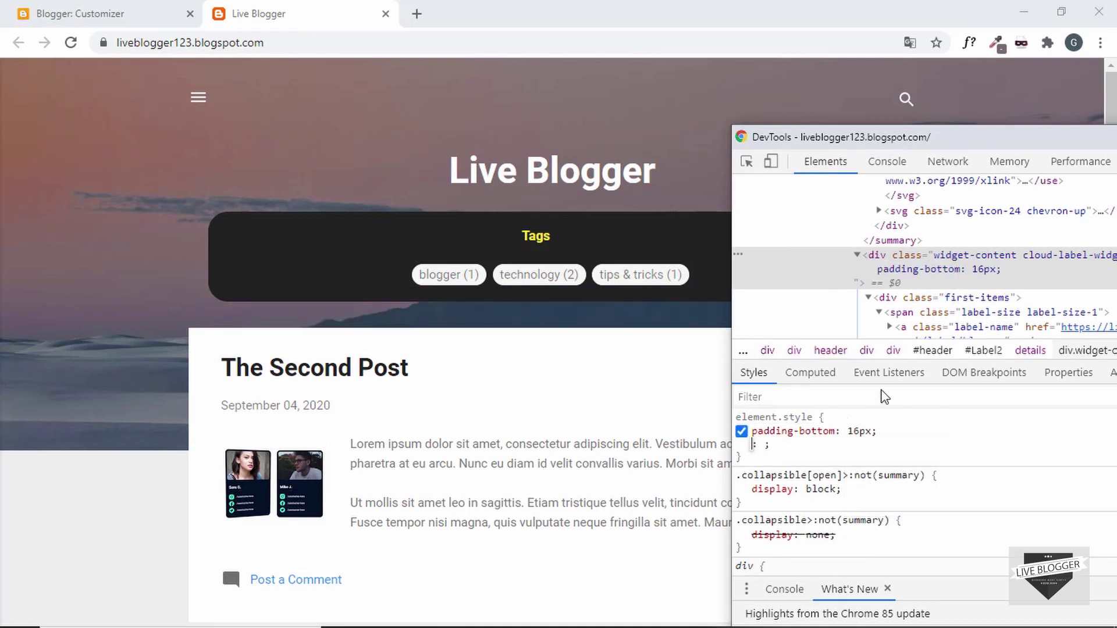
Move the developer tools window clear of the Tags box and add margin-right: -40px to the cloud-label-widget-content div's inline style.
drag(958, 138, 619, 323)
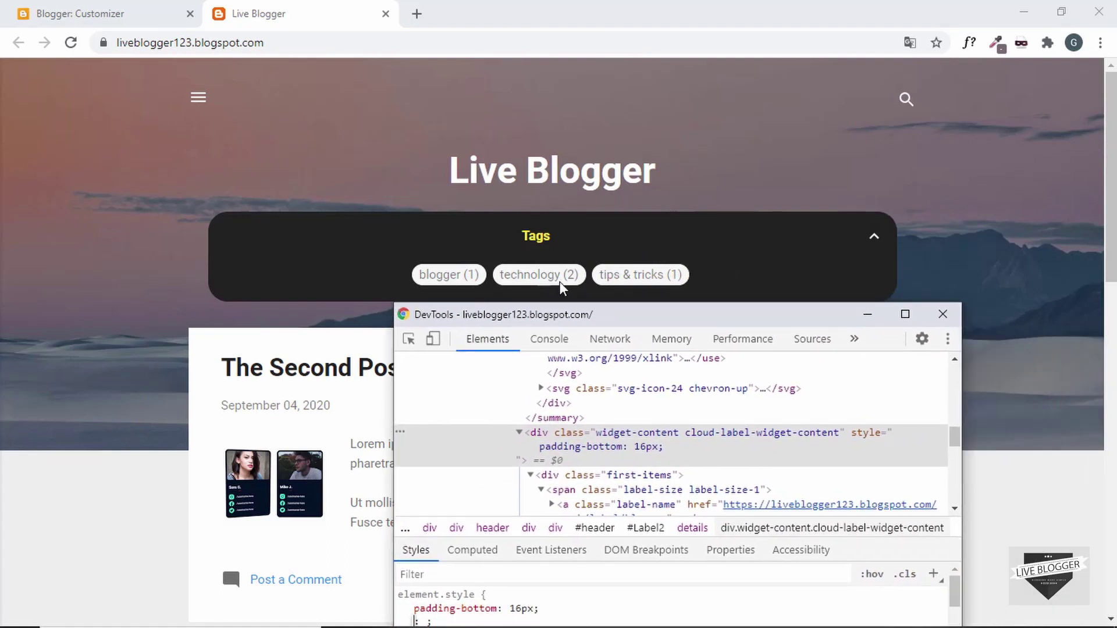
drag(643, 322, 445, 315)
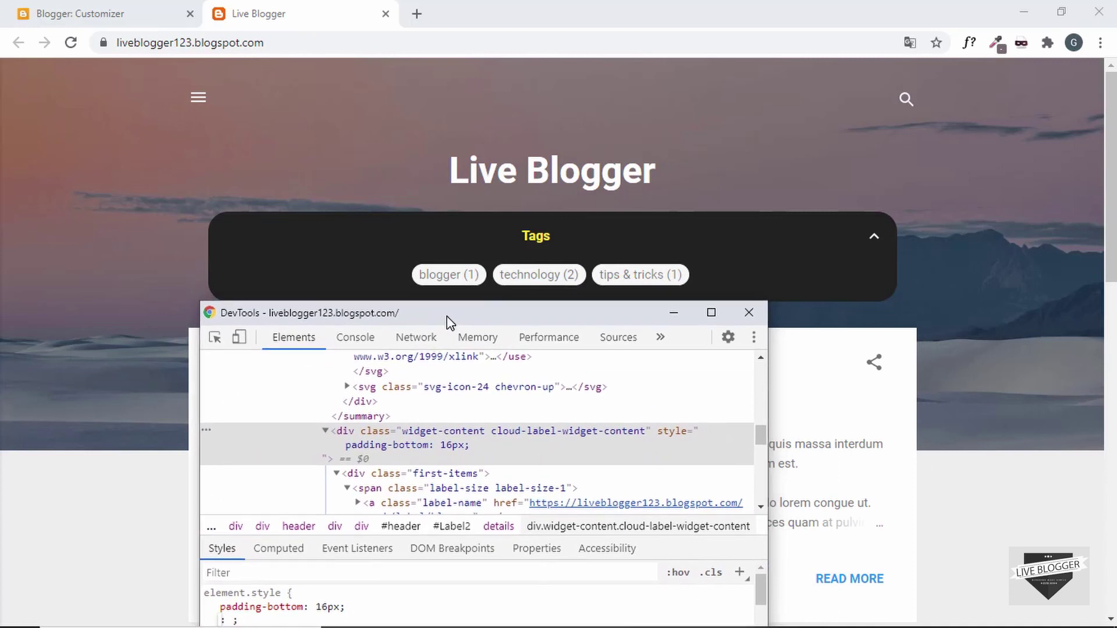
scroll(454, 426, up, 3)
scroll(453, 426, down, 1)
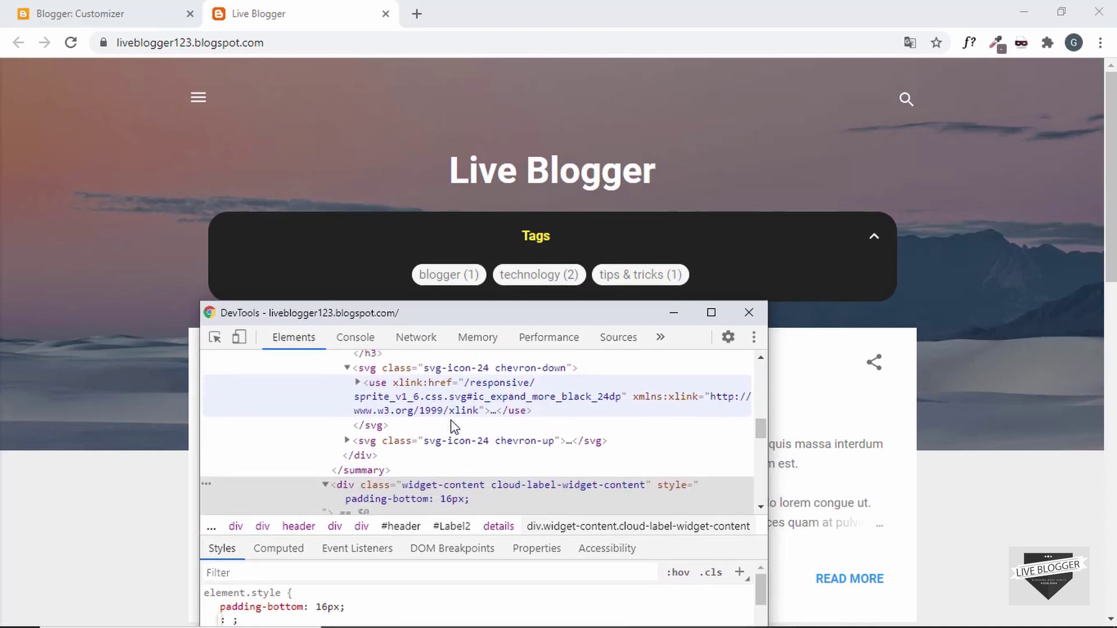
click(453, 427)
scroll(454, 426, up, 1)
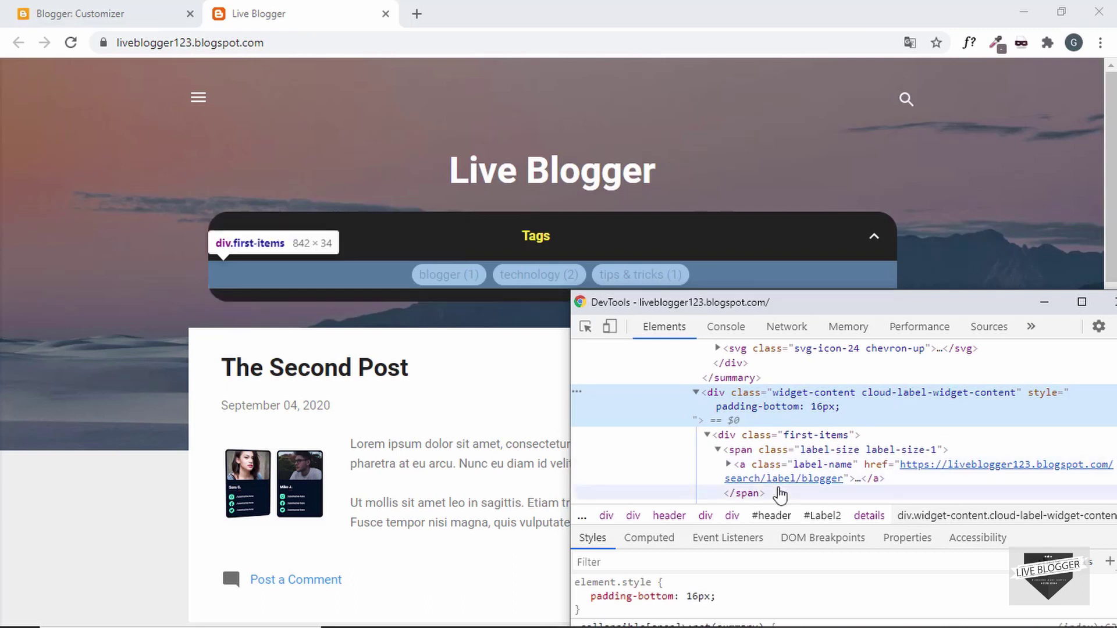
scroll(779, 495, down, 2)
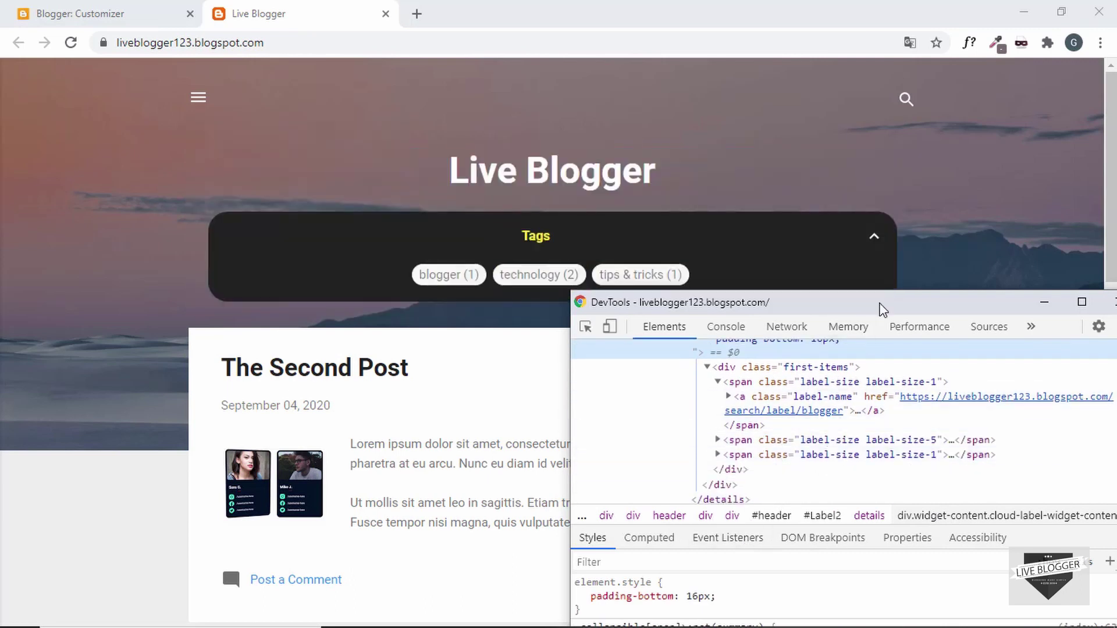
drag(883, 310, 1065, 158)
click(924, 455)
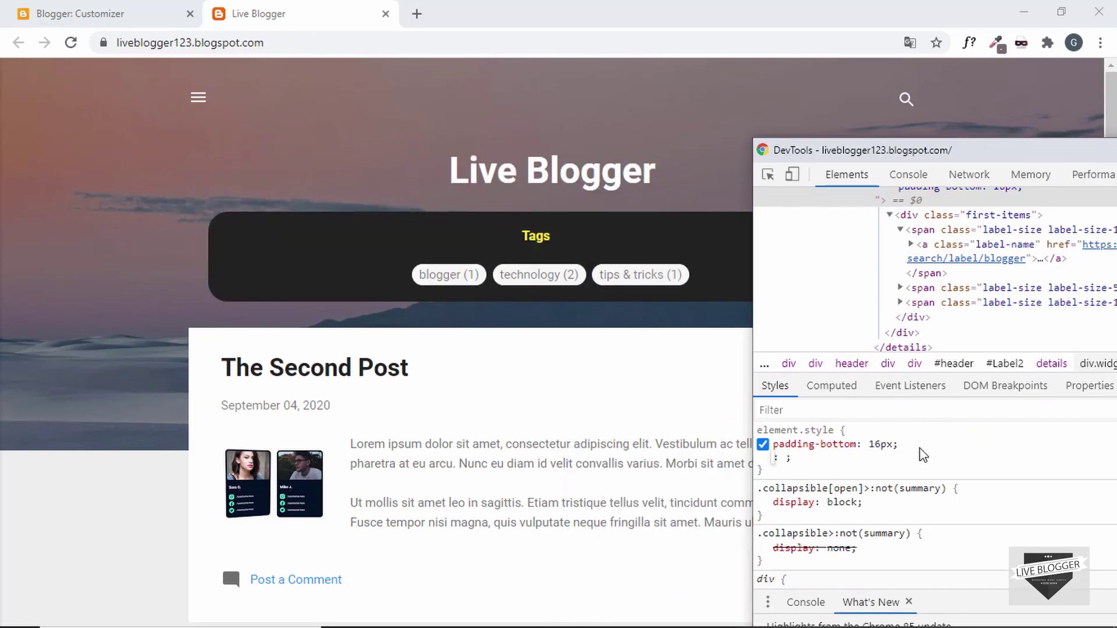
text(margin-right)
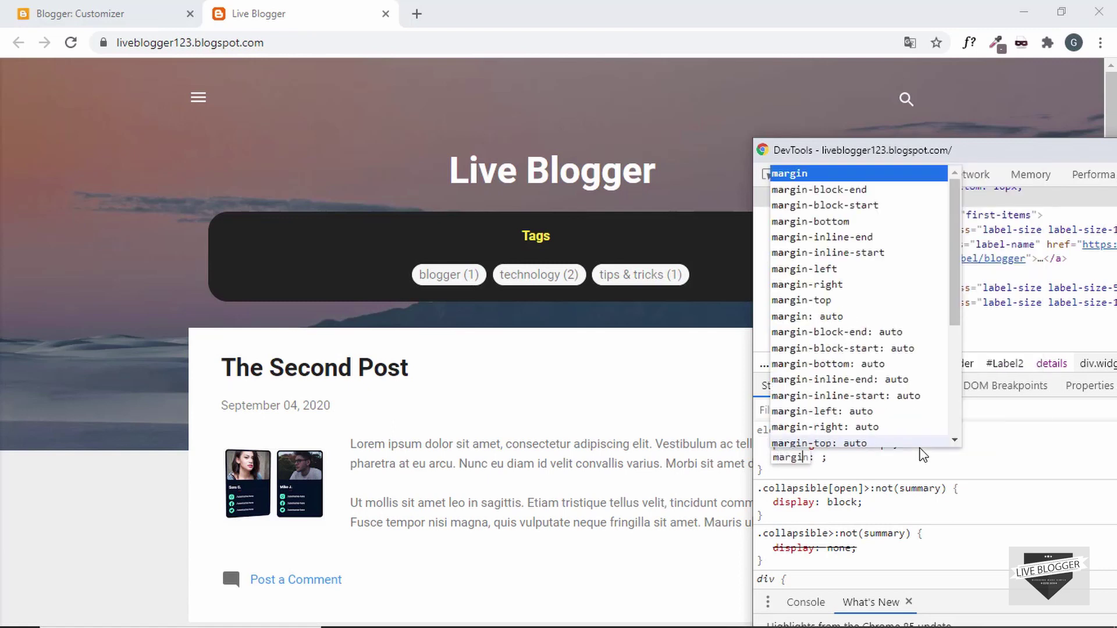
key(Tab)
text(-)
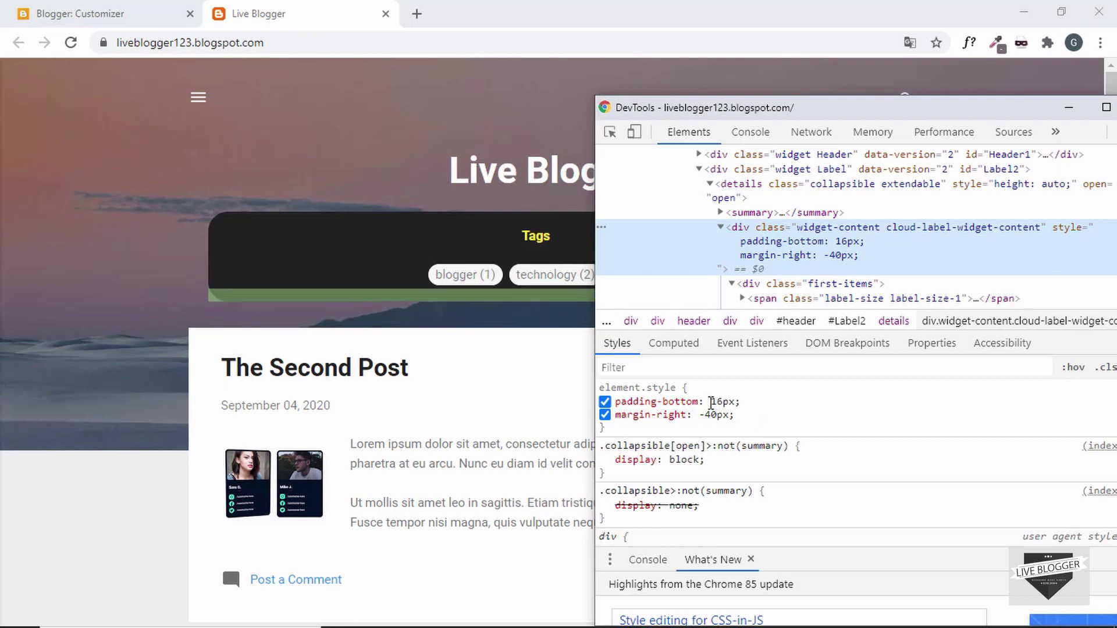
Copy the cloud-label-widget-content class name and add a .Label .cloud-label-widget-content rule at the end of the theme's custom CSS.
double_click(934, 232)
double_click(935, 232)
click(886, 232)
drag(889, 234, 1043, 234)
key(ctrl+c)
click(25, 8)
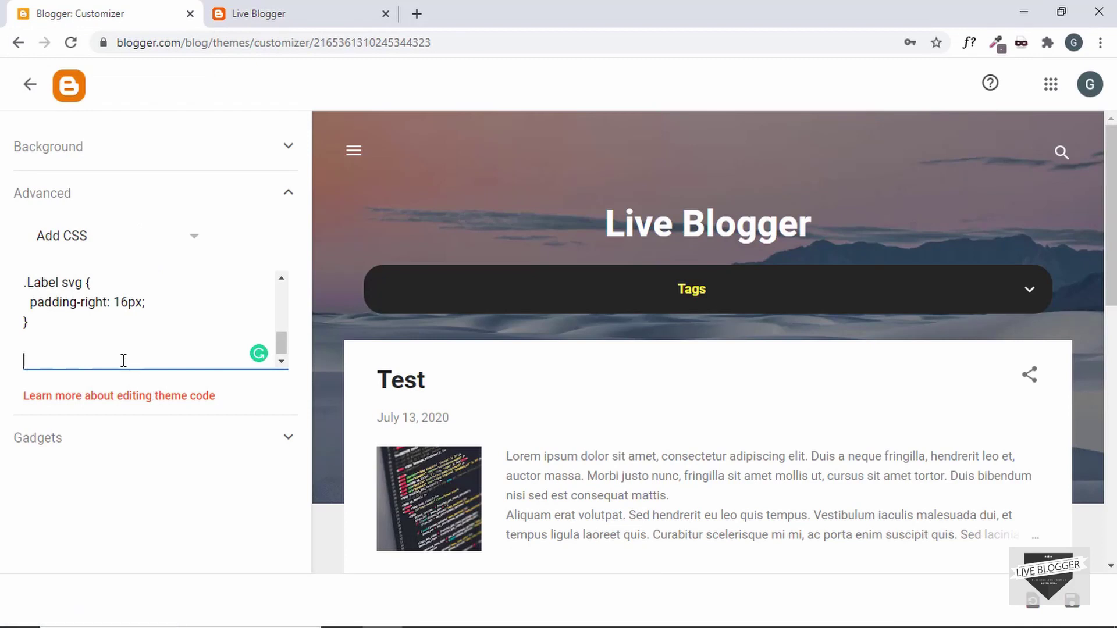
text(abel .)
key(ctrl+v)
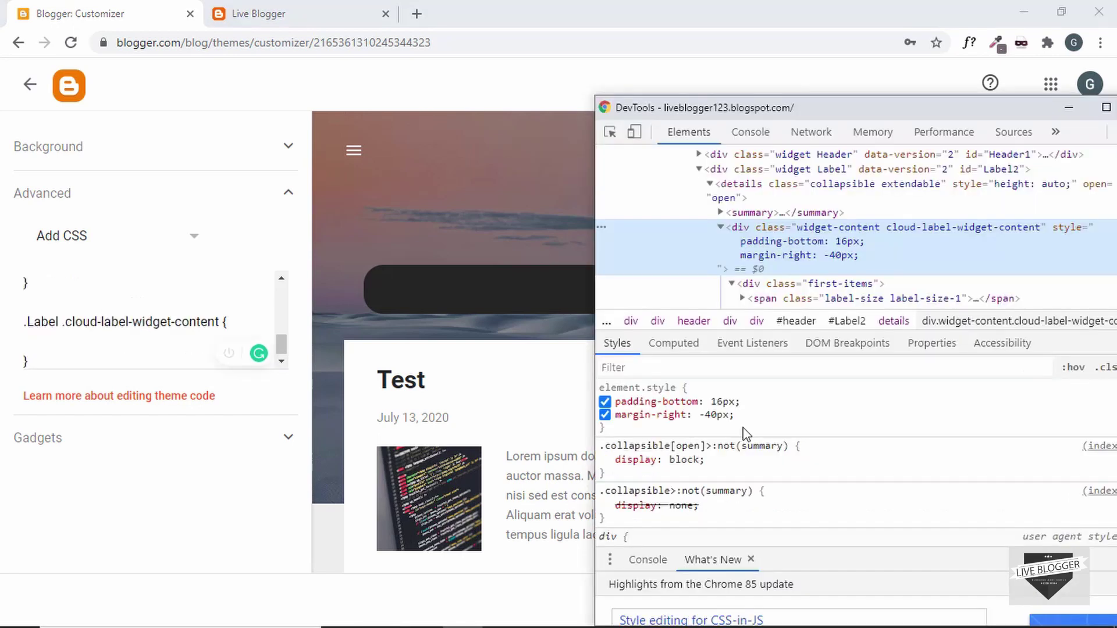
Copy padding-bottom: 16px and margin-right: -40px into the .Label .cloud-label-widget-content rule and save the theme changes.
drag(749, 420, 621, 407)
key(ctrl+c)
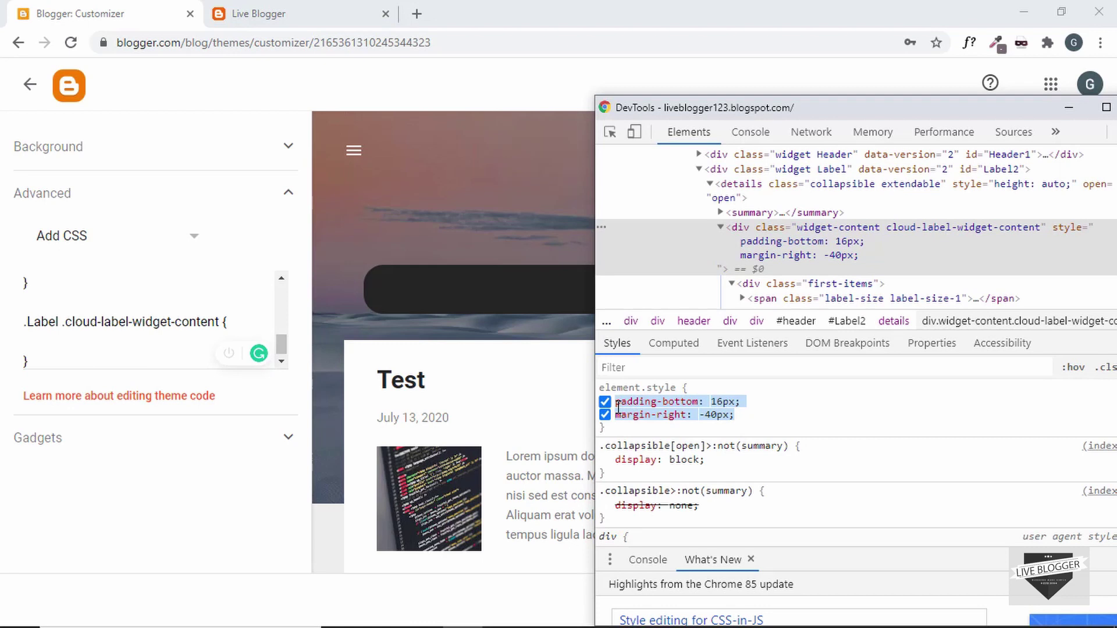
click(160, 341)
key(ctrl+v)
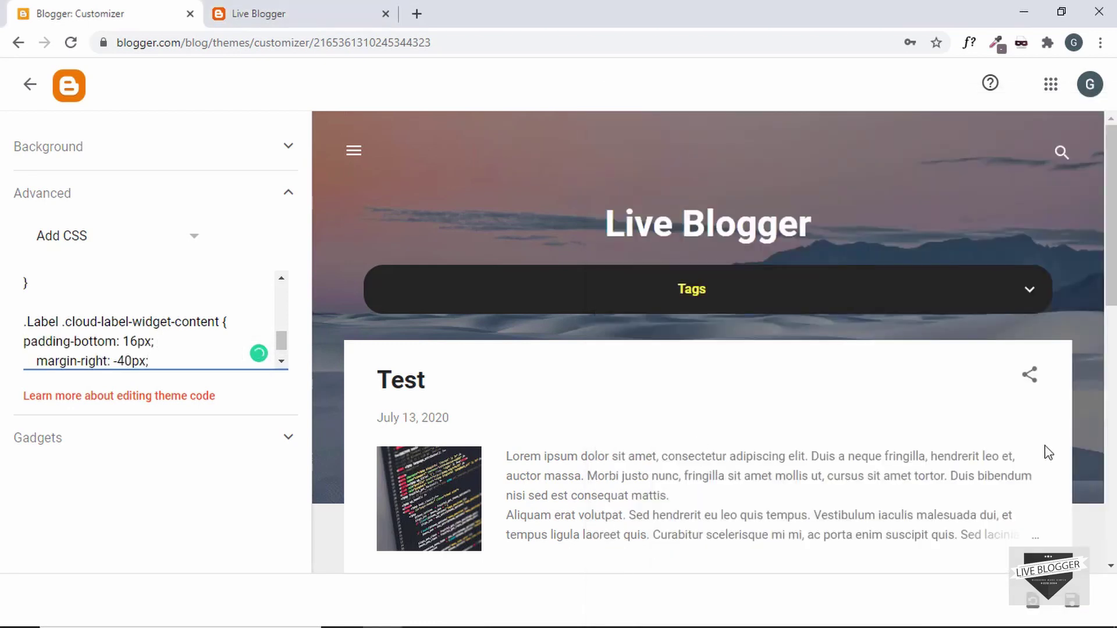
click(1071, 600)
Reload the live blog and expand the Tags section to check the label spacing.
key(ctrl+Tab)
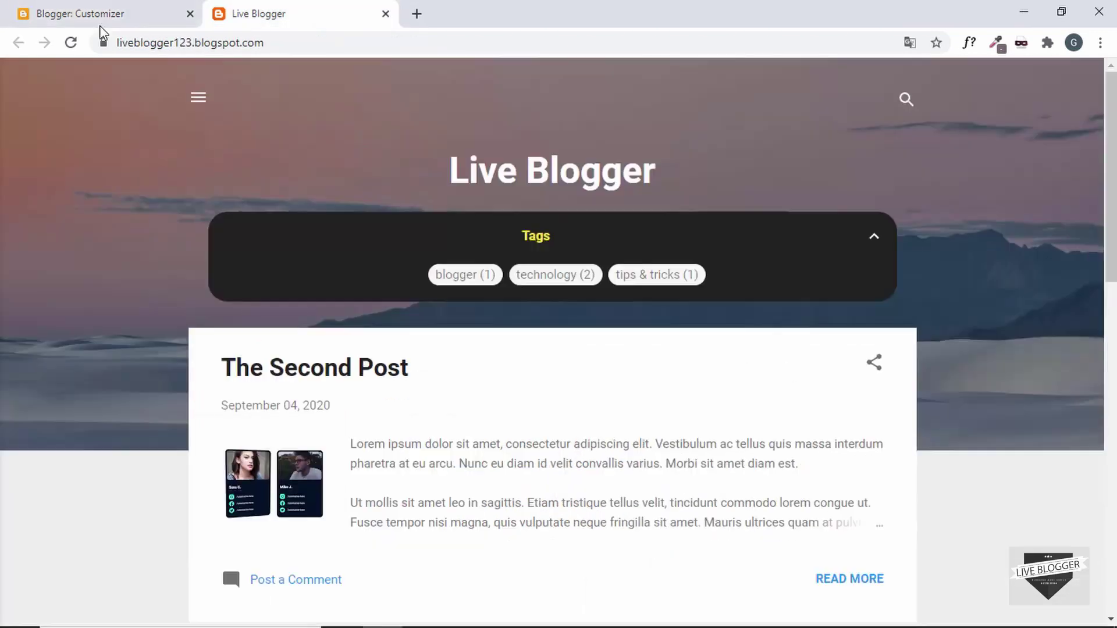
click(70, 43)
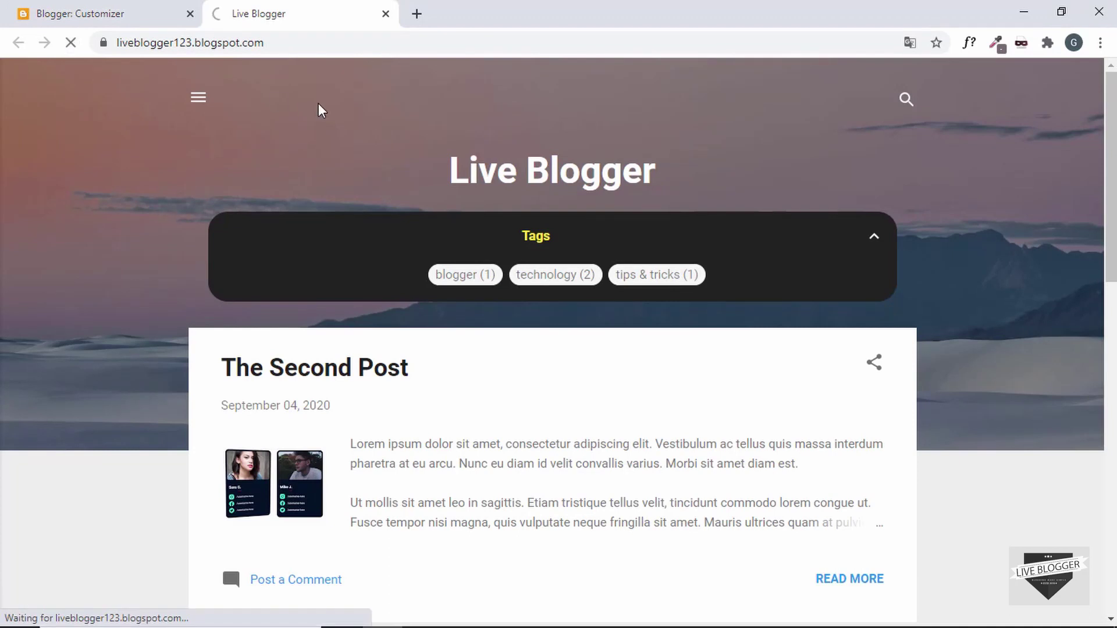
click(631, 247)
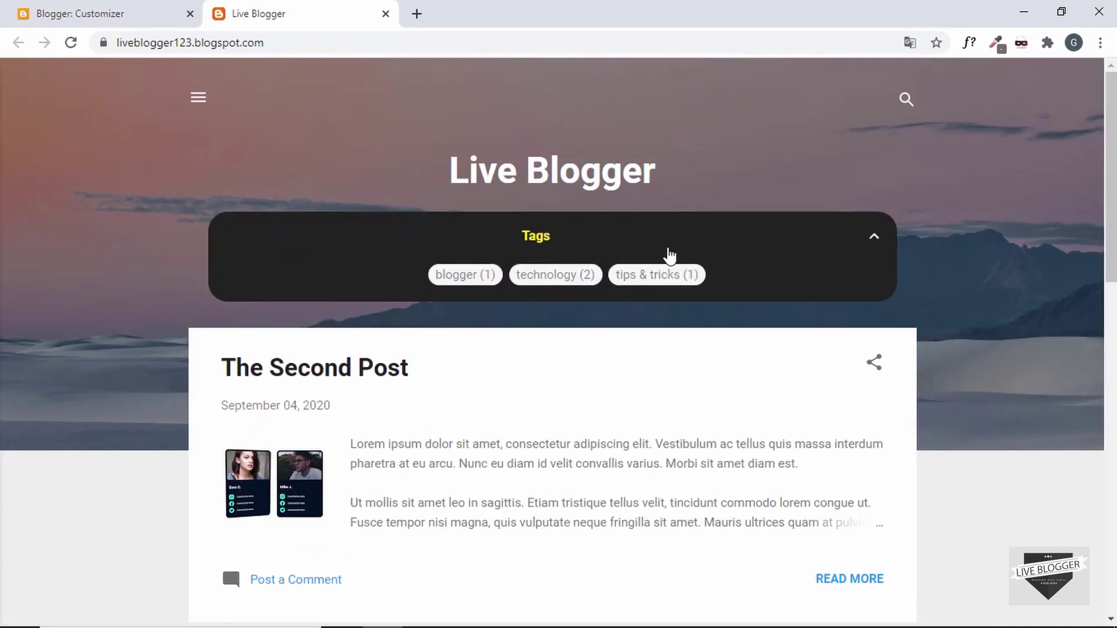
Inspect the blogger label and select its enclosing label-size span in the developer tools.
right_click(473, 278)
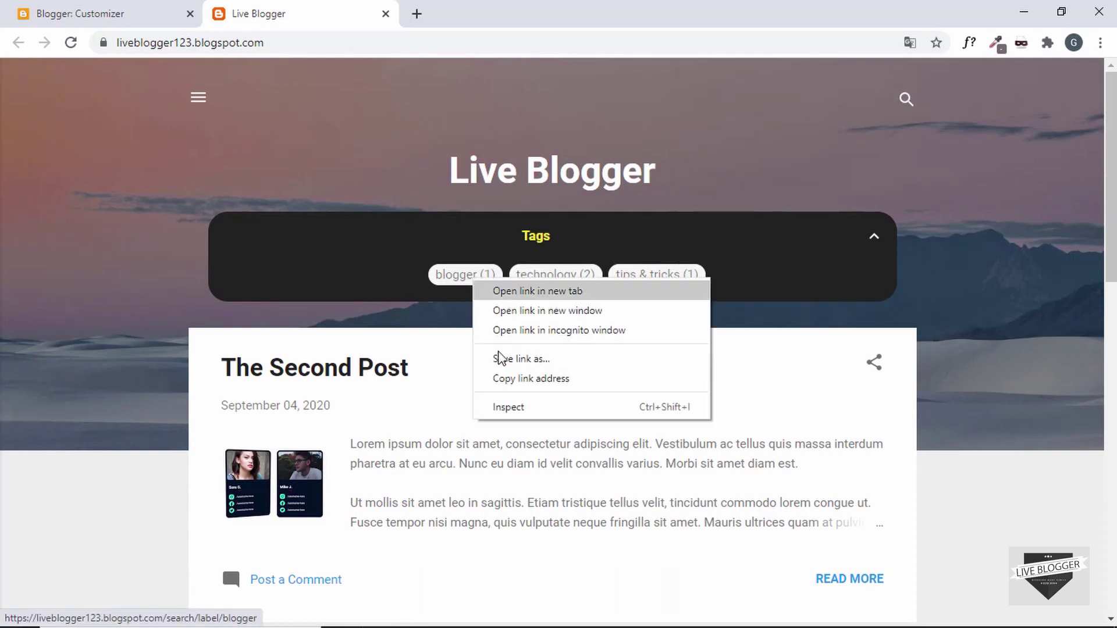
click(512, 408)
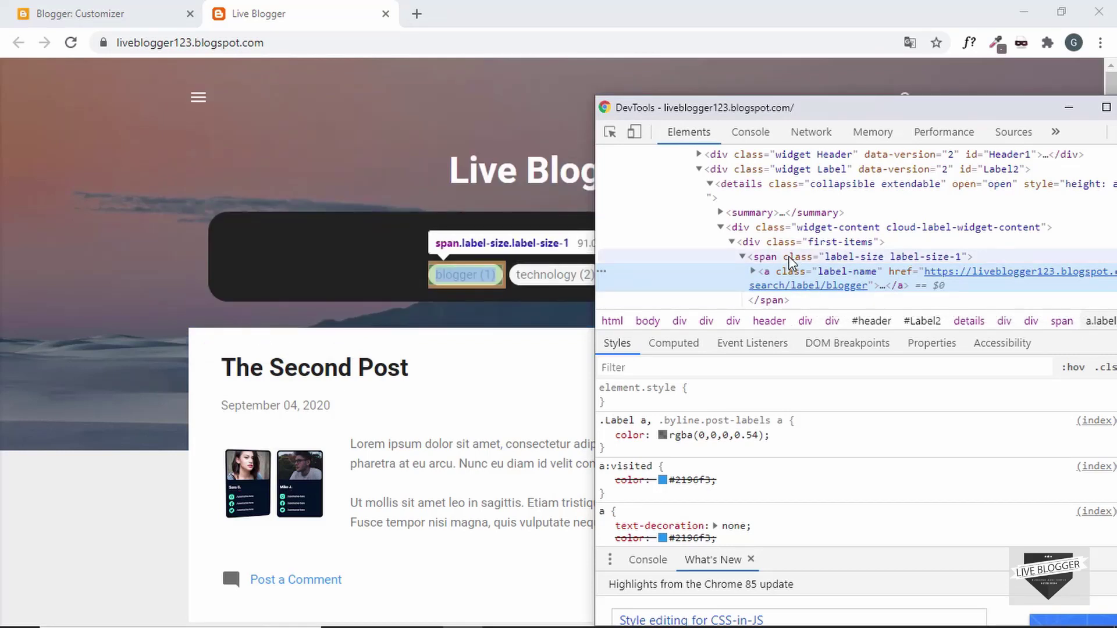
click(790, 257)
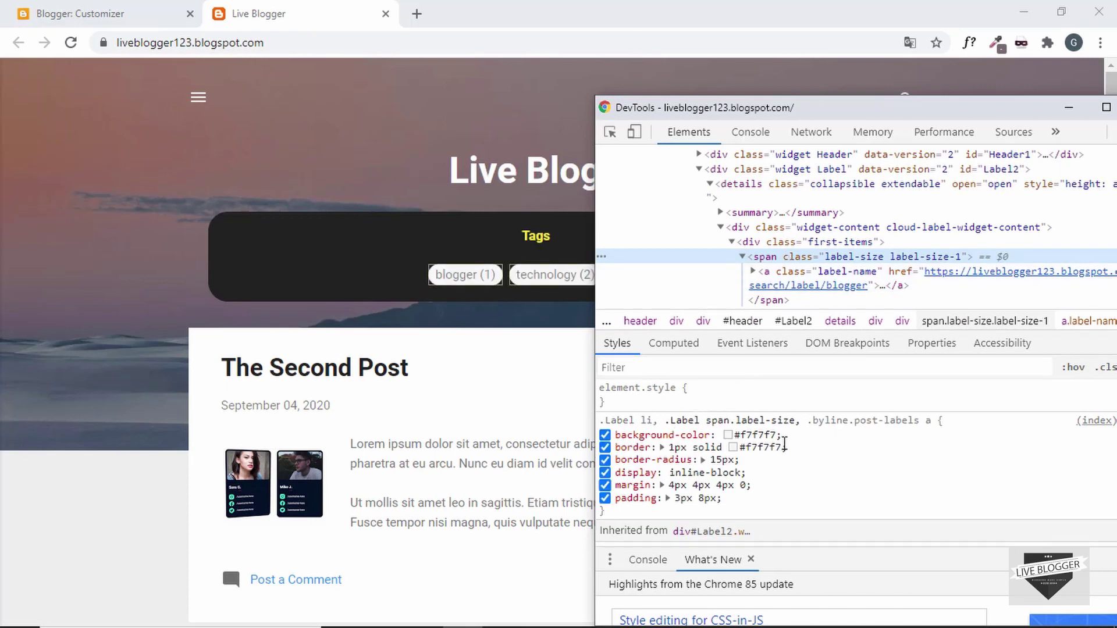
Set background-color to #fcfcfc and disable the border declaration in the .Label span.label-size rule.
click(760, 435)
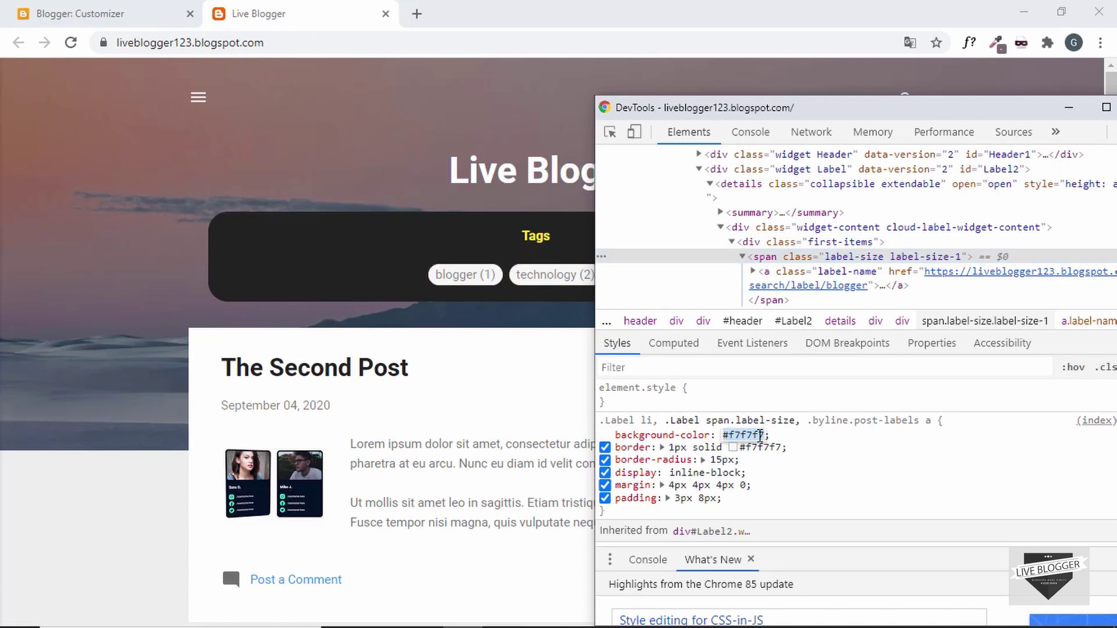
text(#fcfcfc)
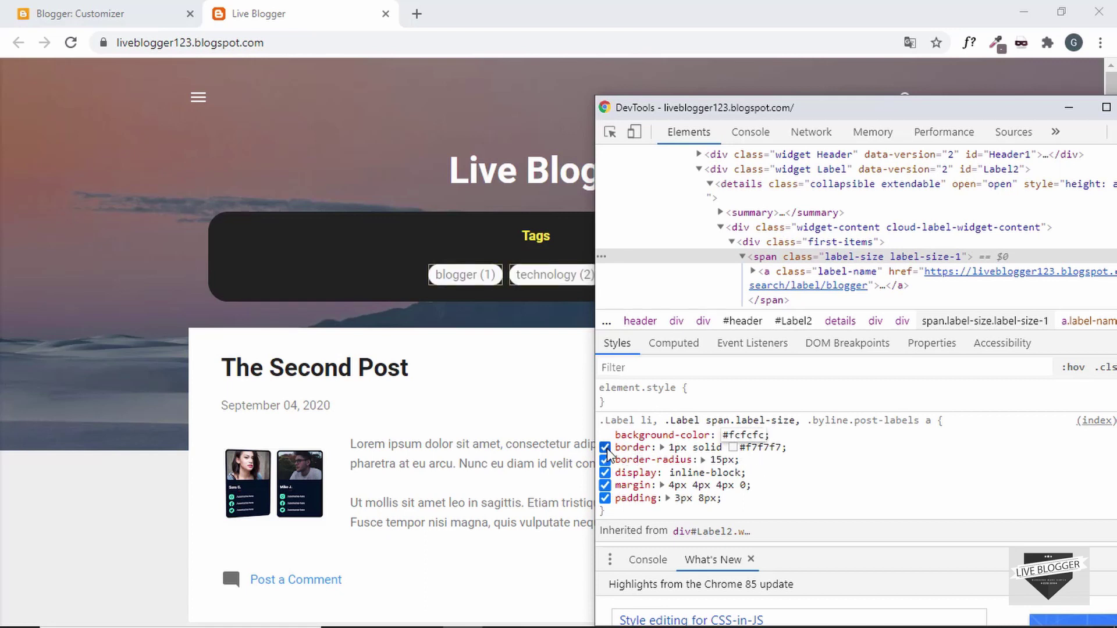
key(Return)
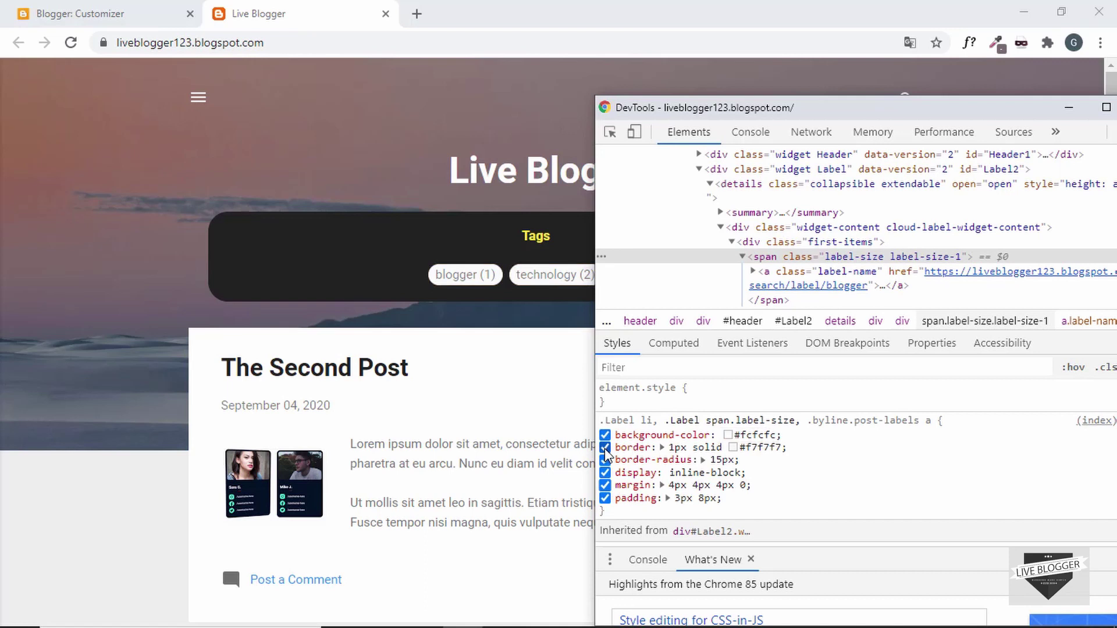
click(605, 448)
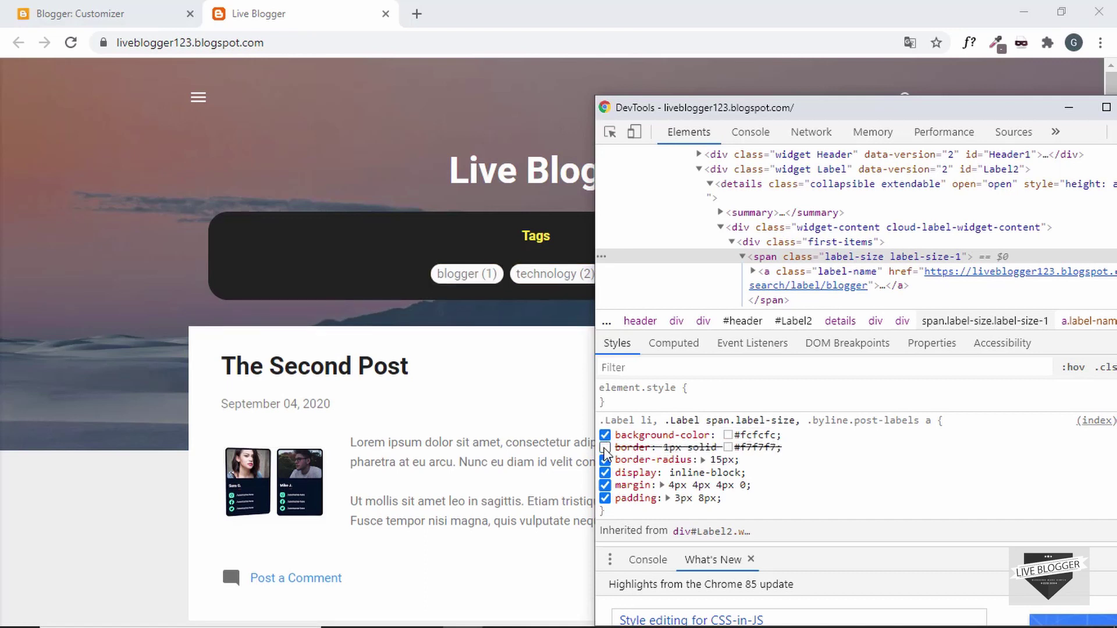
Set the margin in the .Label span.label-size rule to 0 19px 4px 0.
click(676, 489)
text(0)
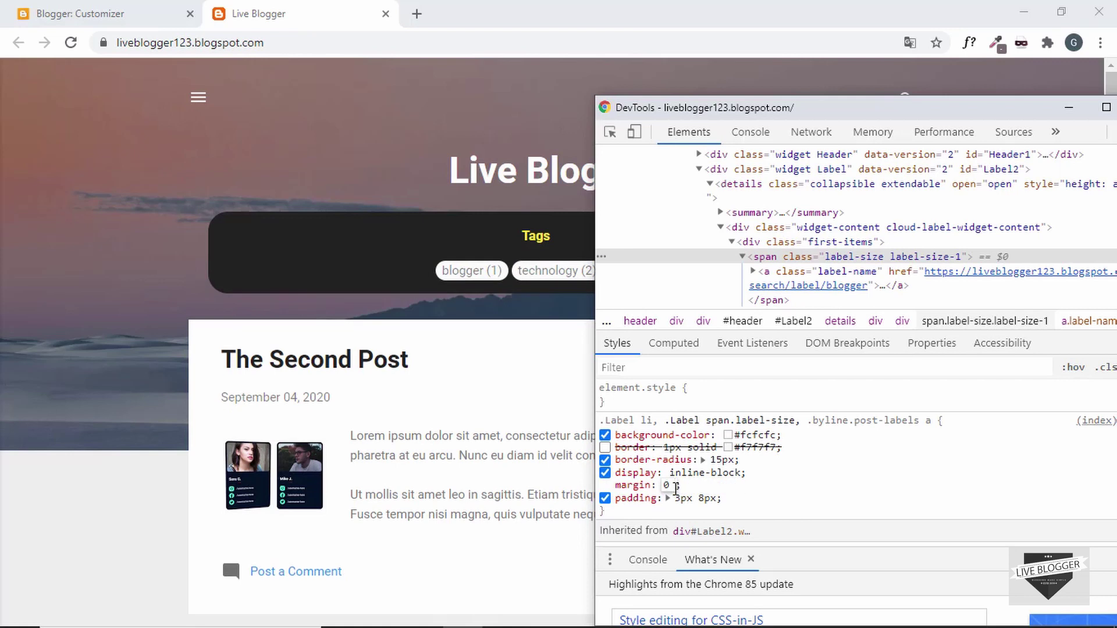
text( 19px 4px 0)
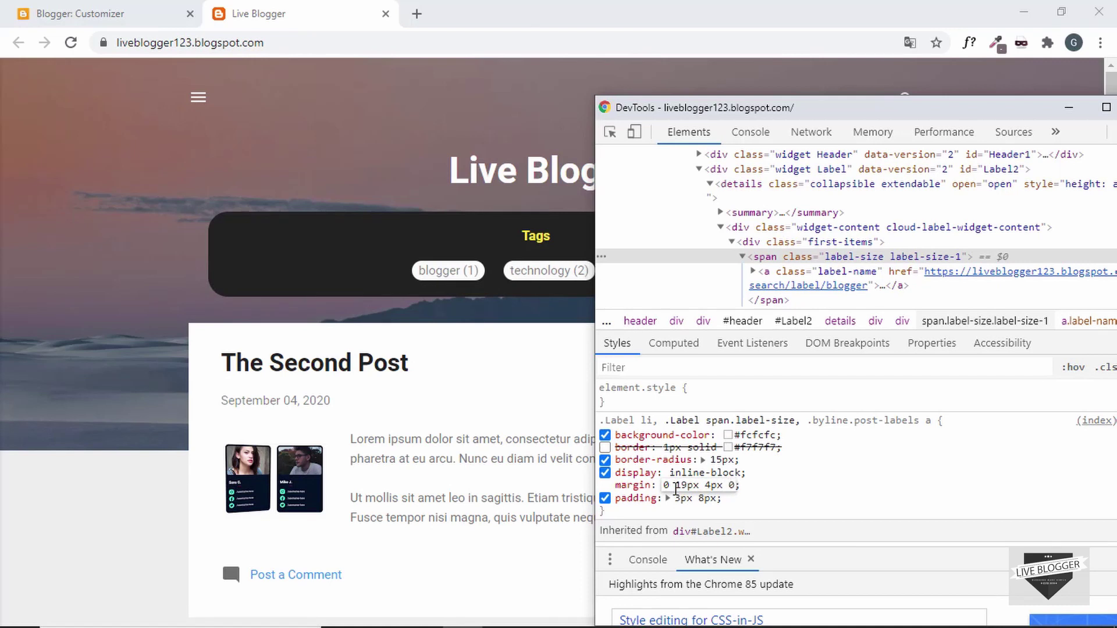
key(Return)
Set the padding in the .Label span.label-size rule to 6px 20px.
click(686, 499)
key(BackSpace)
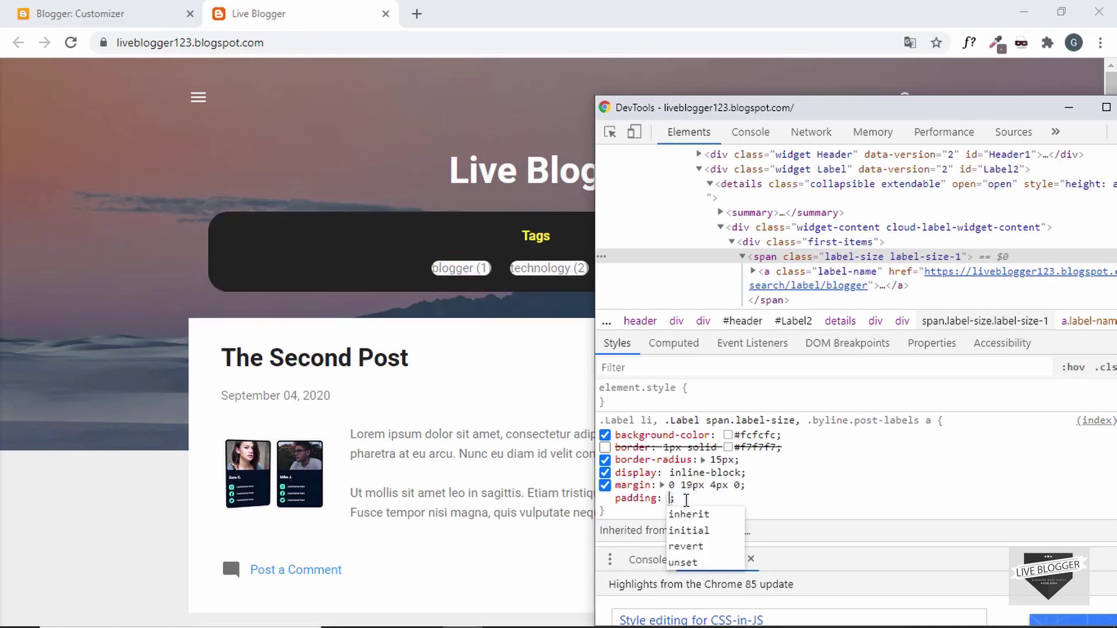
text(5)
key(BackSpace)
text(6px)
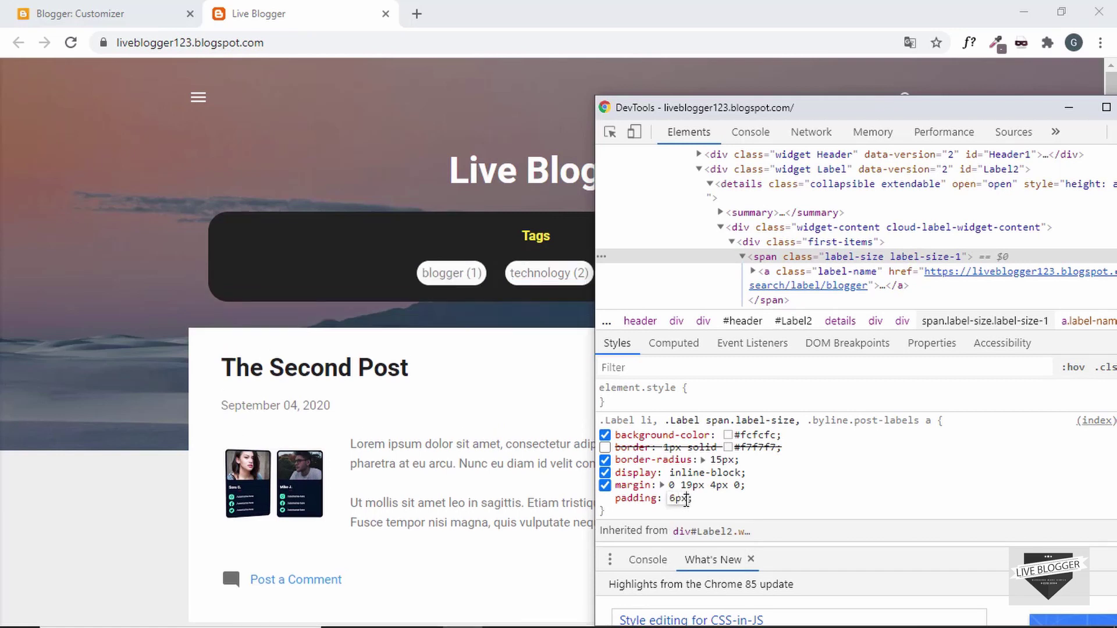
text( 20px)
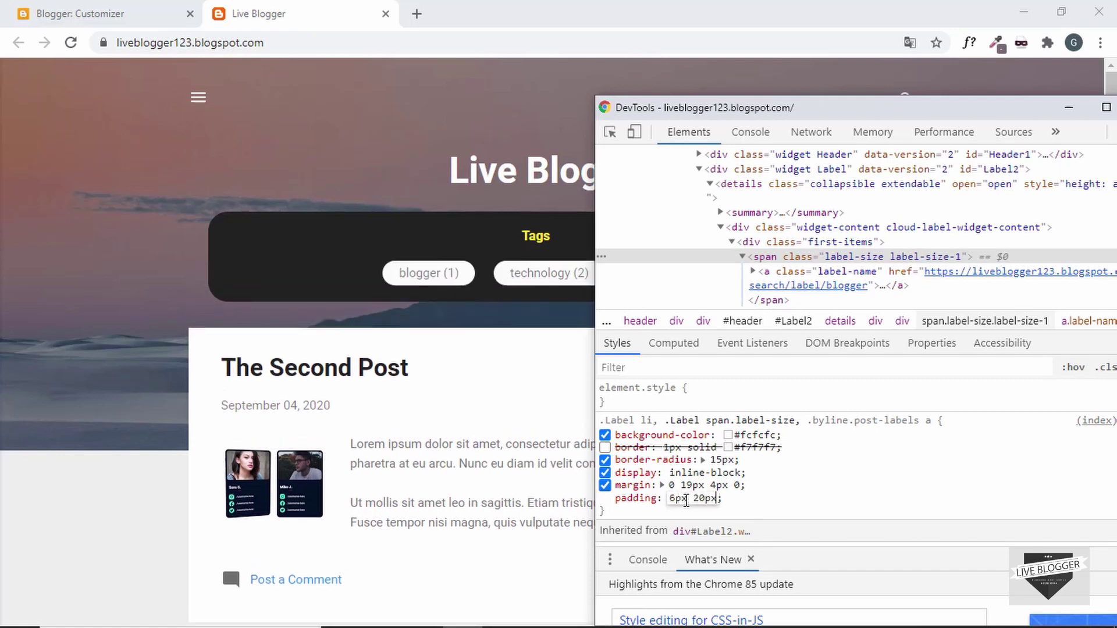
key(Return)
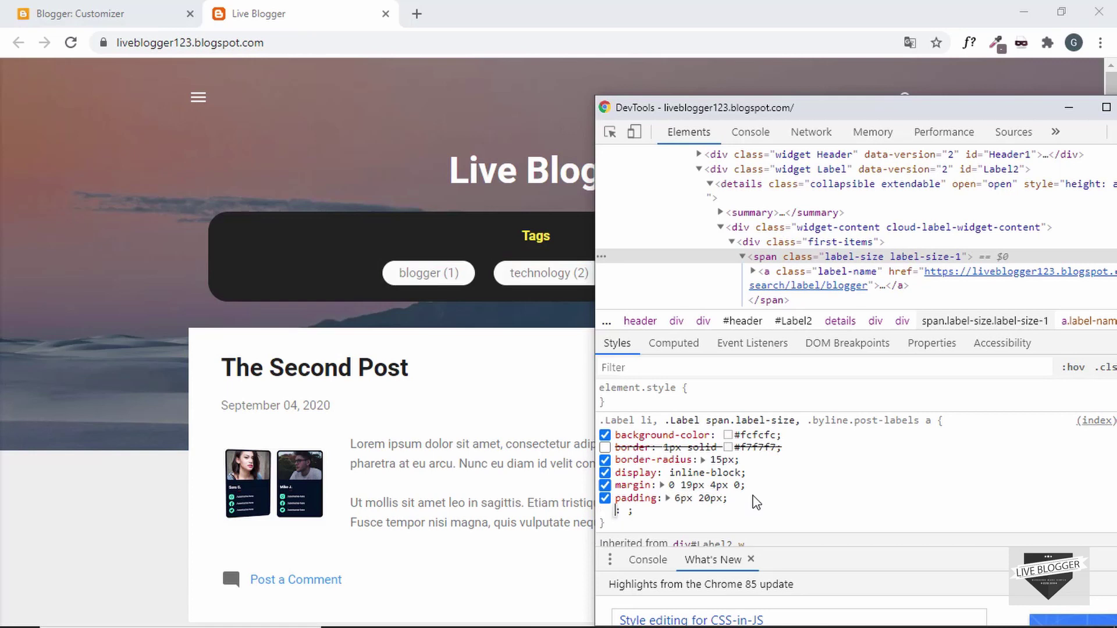
Add a color declaration with #ef1a1a to the .Label span.label-size rule.
text(color)
key(Tab)
text(#242424)
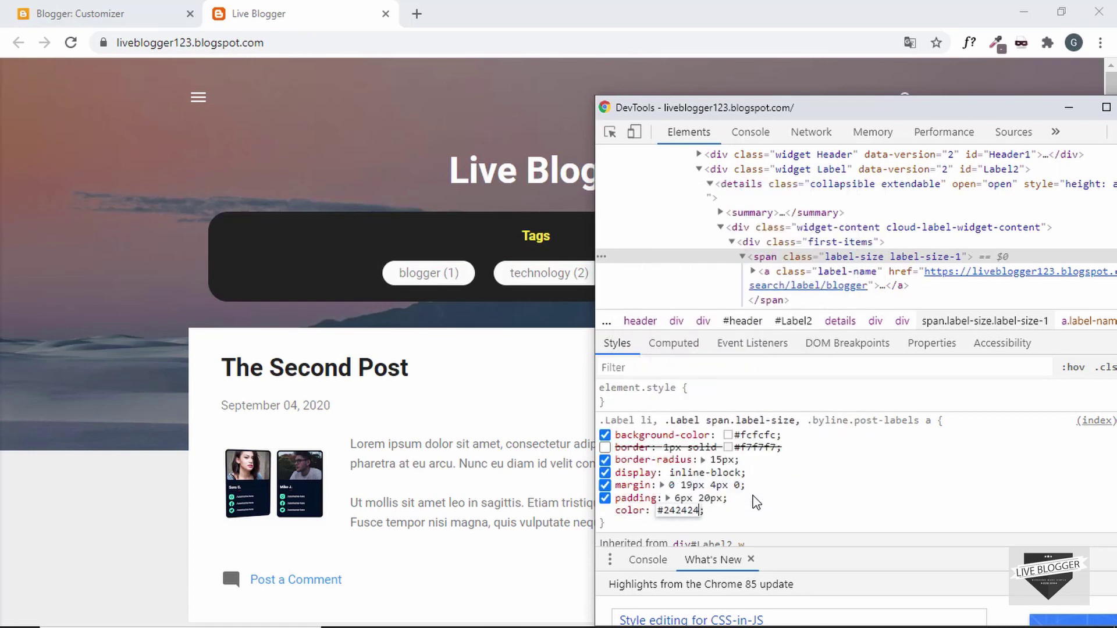
key(ctrl+a)
text(#ef1a1a)
key(Return)
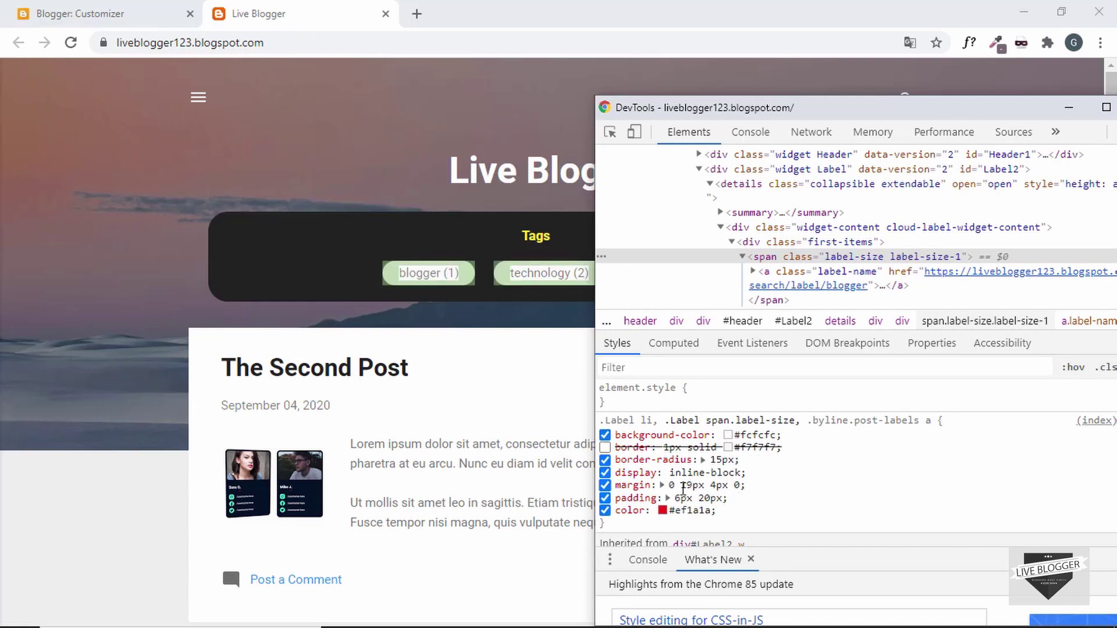
Copy the selector ".Label li, .Label span.label-size, .byline.post-labels a" into the theme's custom CSS as a new empty rule.
click(705, 423)
key(ctrl+c)
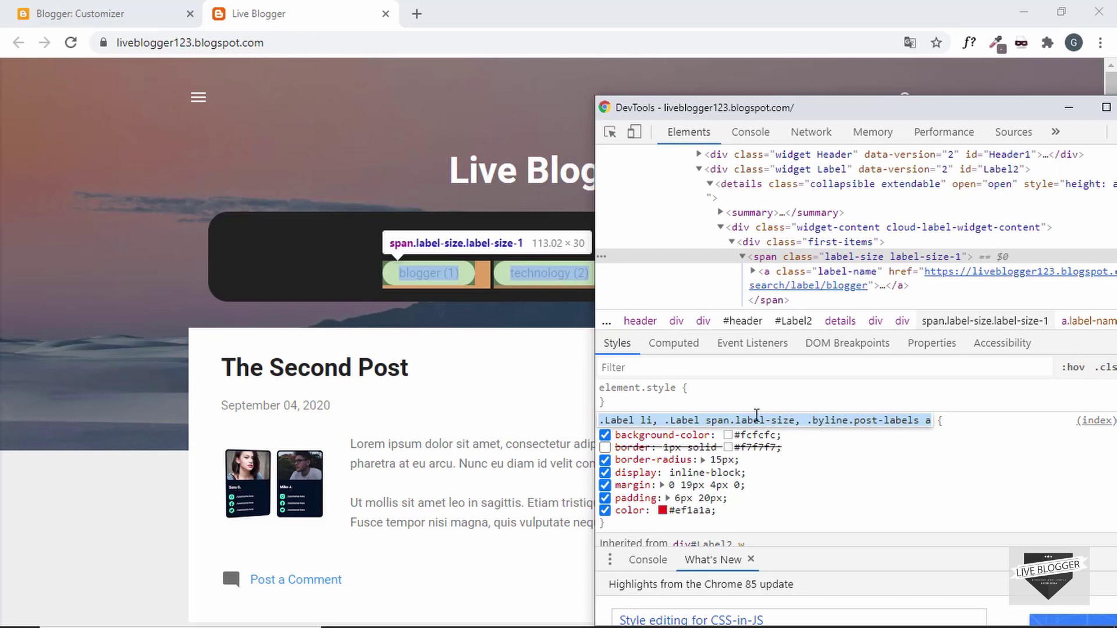
click(87, 13)
click(150, 362)
key(Return)
text(})
key(Return)
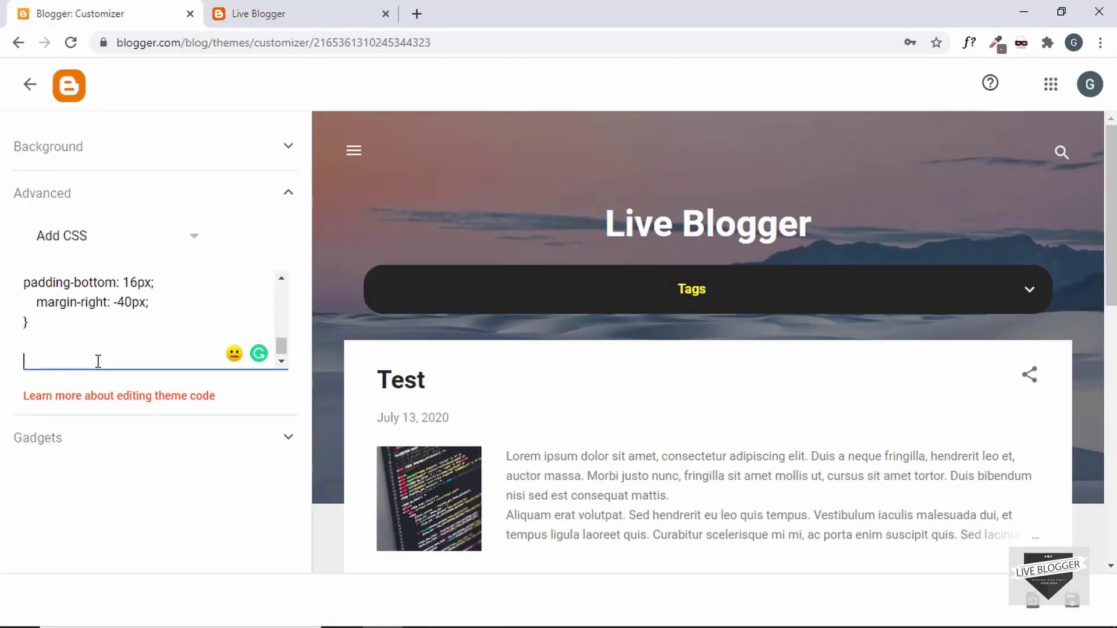
key(Return)
key(ctrl+v)
text({)
key(Return)
key(Return)
text(})
Fill the new rule with the inspected label declarations from background-color through padding: 6px 20px, and save the theme.
key(alt+Tab)
drag(724, 509, 614, 439)
key(ctrl+c)
key(alt+Tab)
key(ctrl+v)
click(1073, 601)
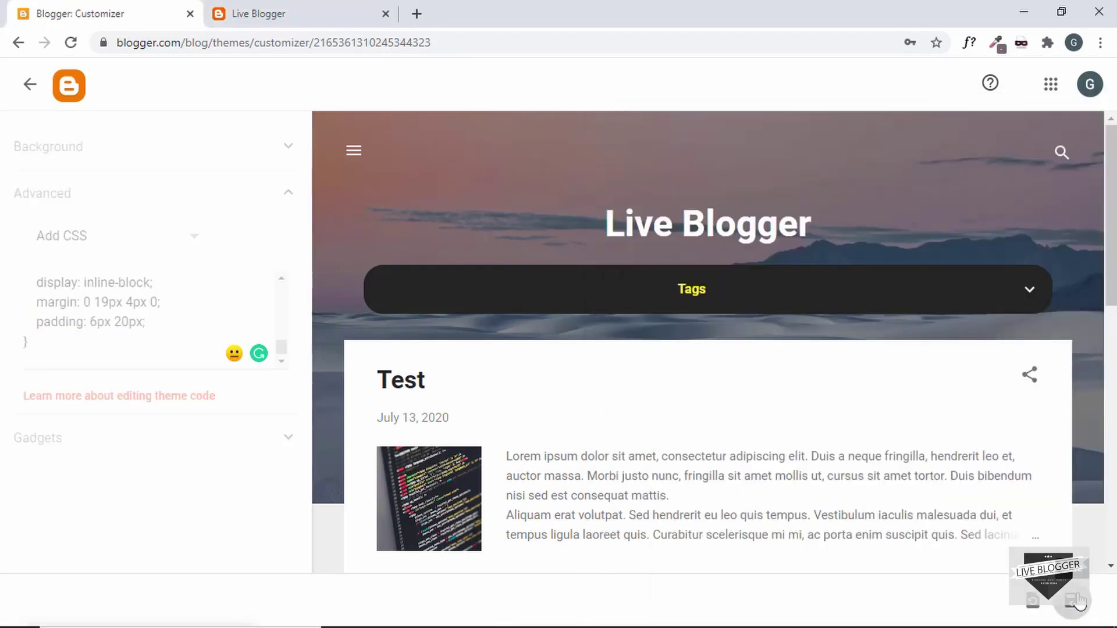
Reload the live blog, inspect the blogger label's link, and copy its ".Label a, .byline.post-labels a" selector.
click(250, 14)
click(71, 44)
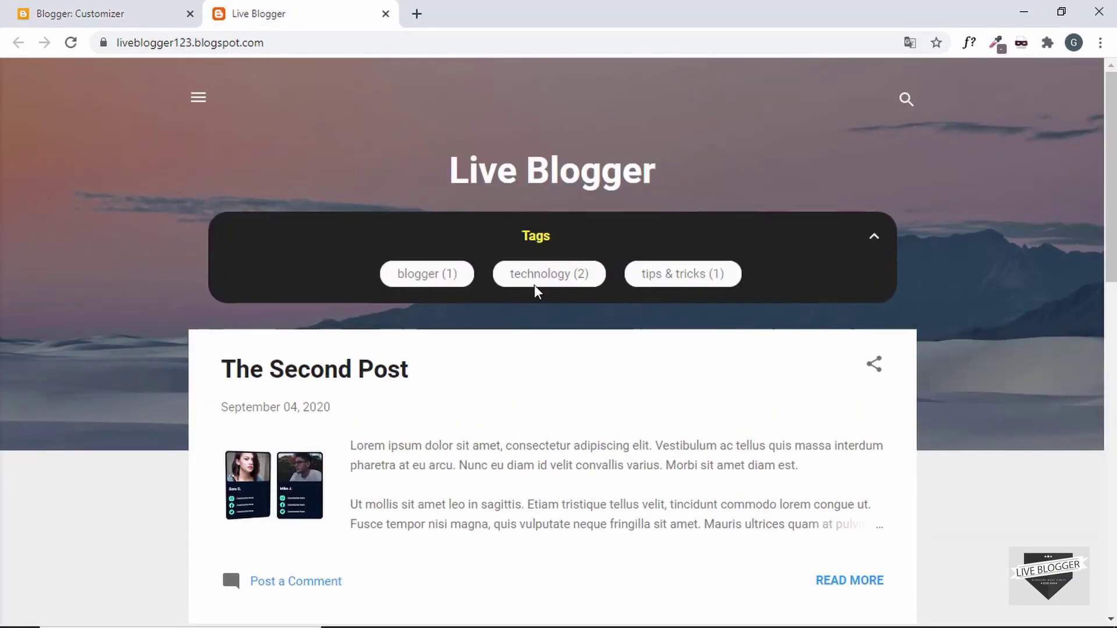
right_click(446, 274)
click(512, 400)
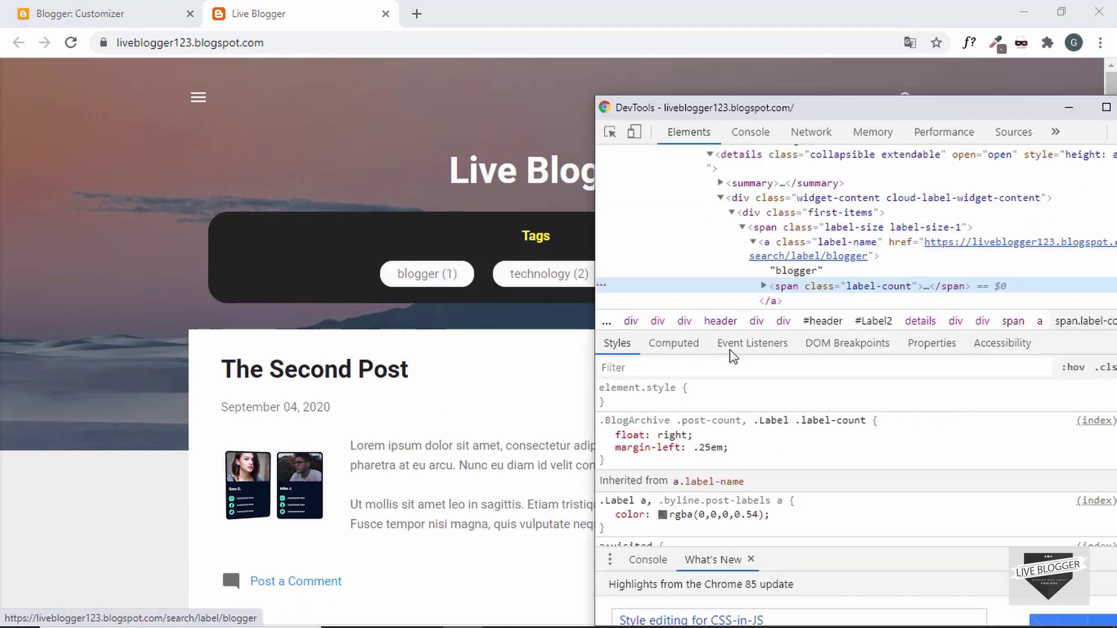
click(803, 245)
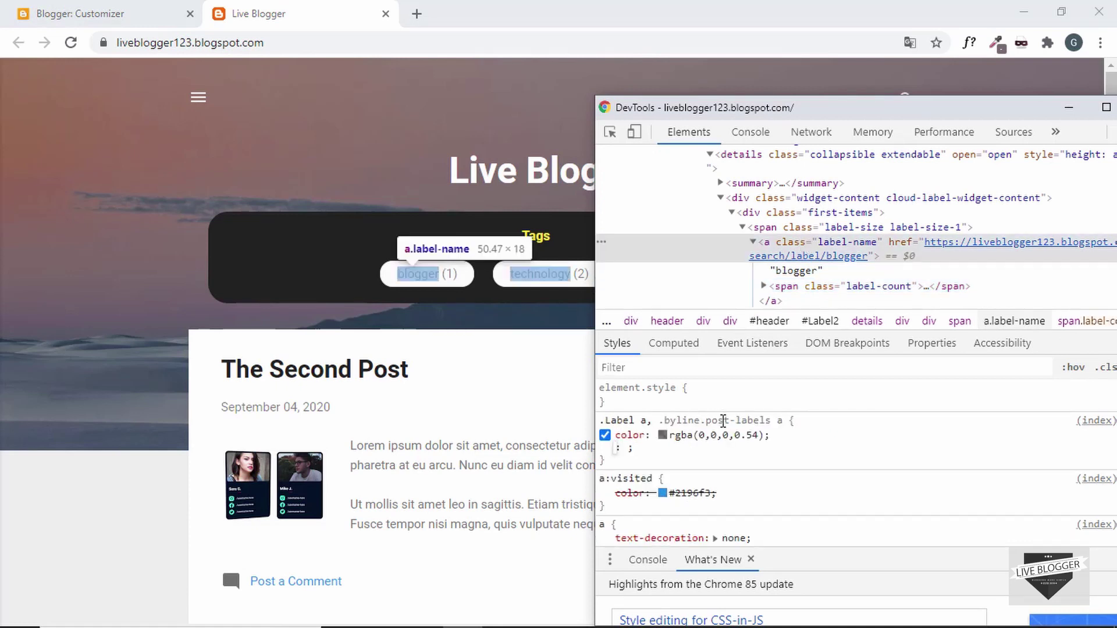
click(724, 420)
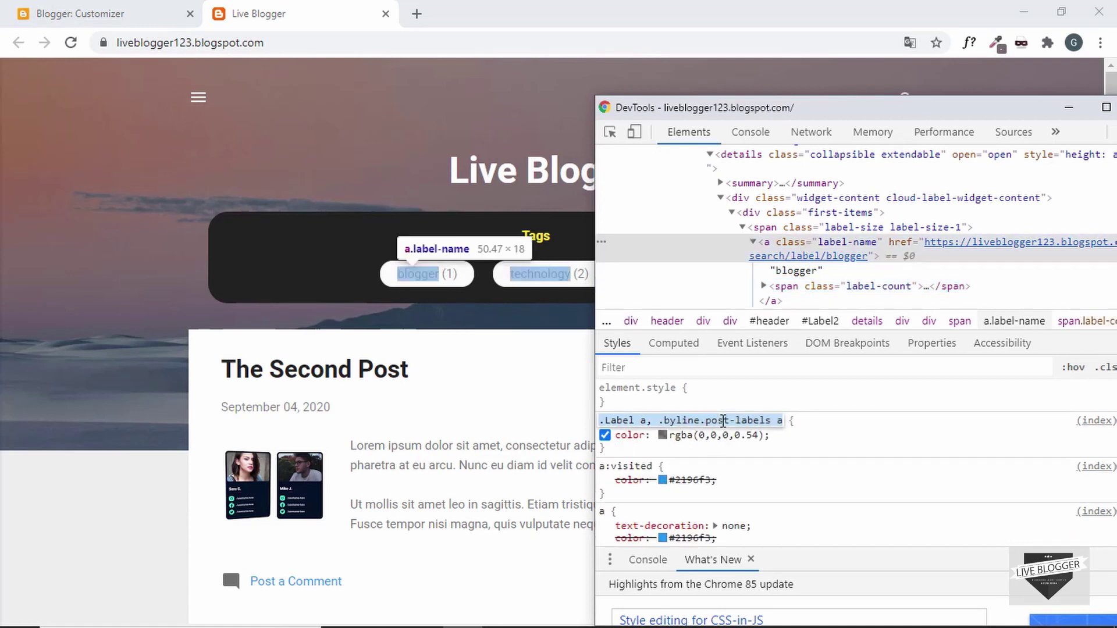
Add a ".Label a, .byline.post-labels a" rule with color: #242424 to the custom CSS and return to the live blog.
click(87, 9)
click(60, 343)
key(Return)
key(Return)
key(ctrl+v)
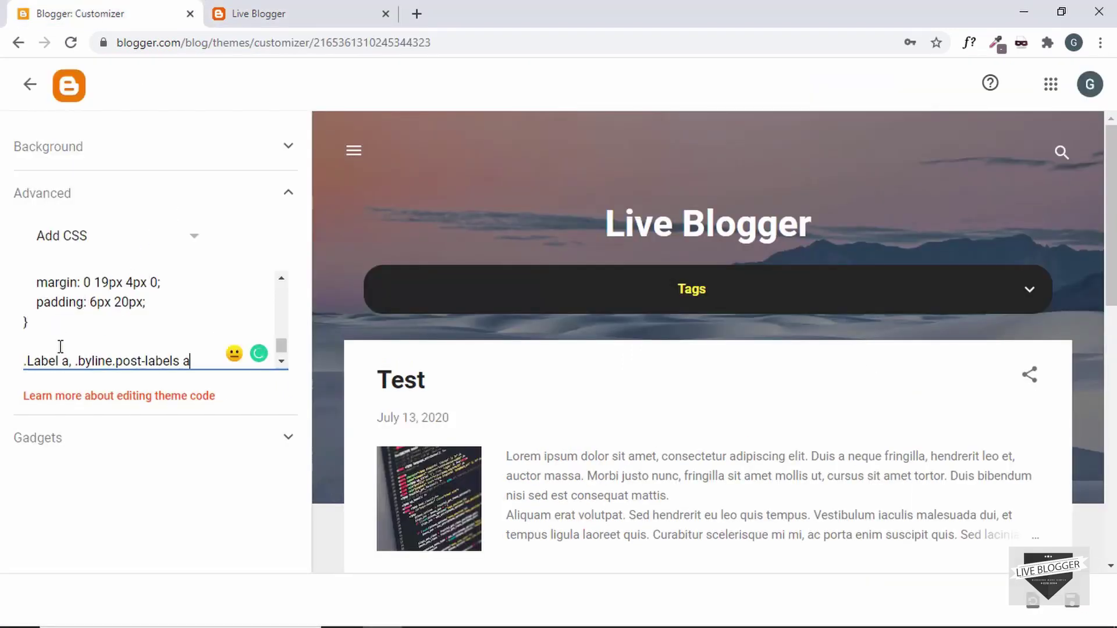
key(Return)
text(color: #242424)
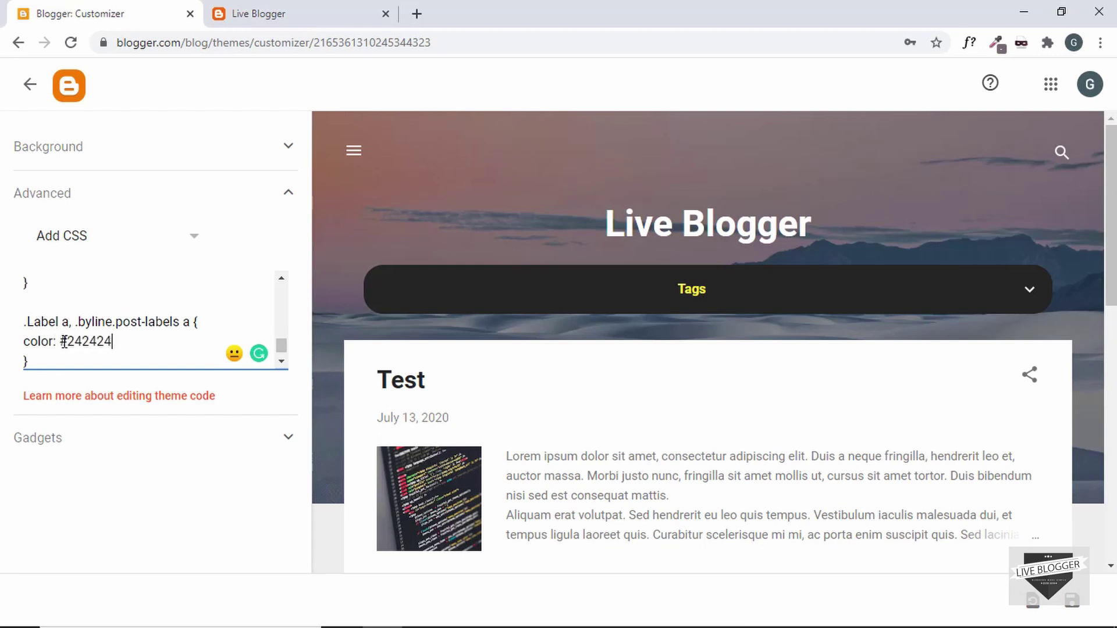
key(ctrl+Tab)
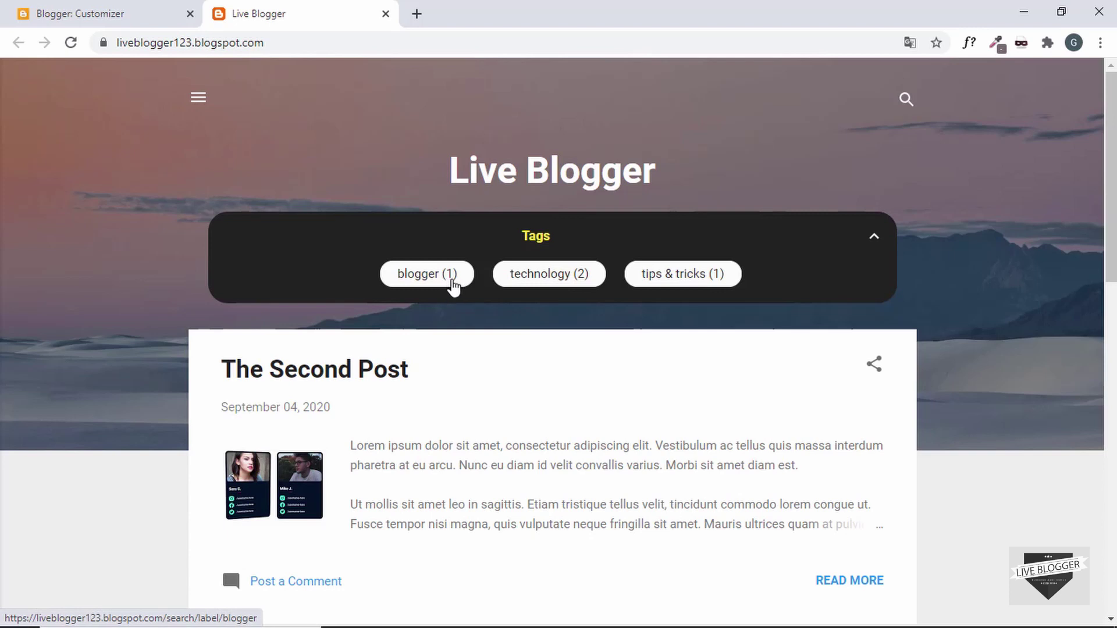
Inspect the blogger label's count span and examine the content rules of its ::before and ::after pseudo-elements.
key(ctrl+shift+c)
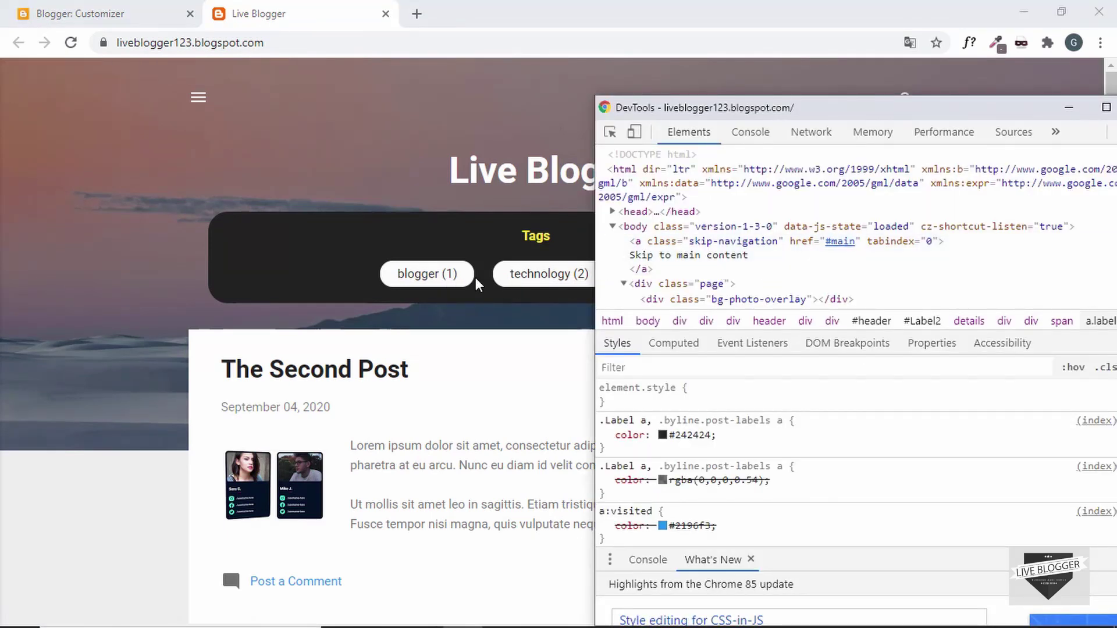
right_click(449, 281)
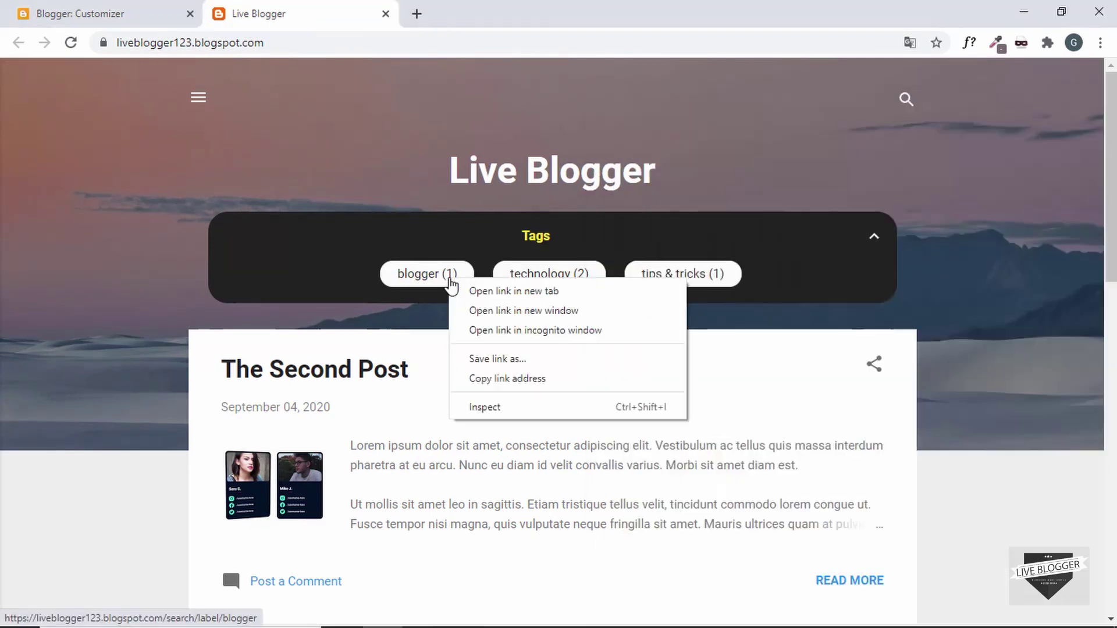
click(482, 407)
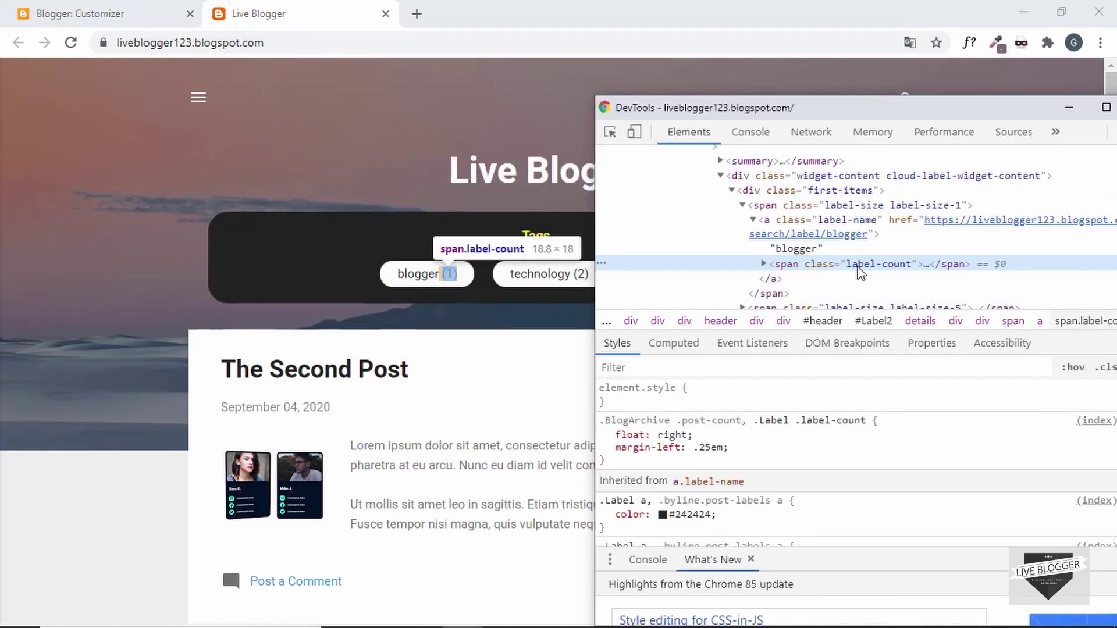
click(763, 264)
click(826, 215)
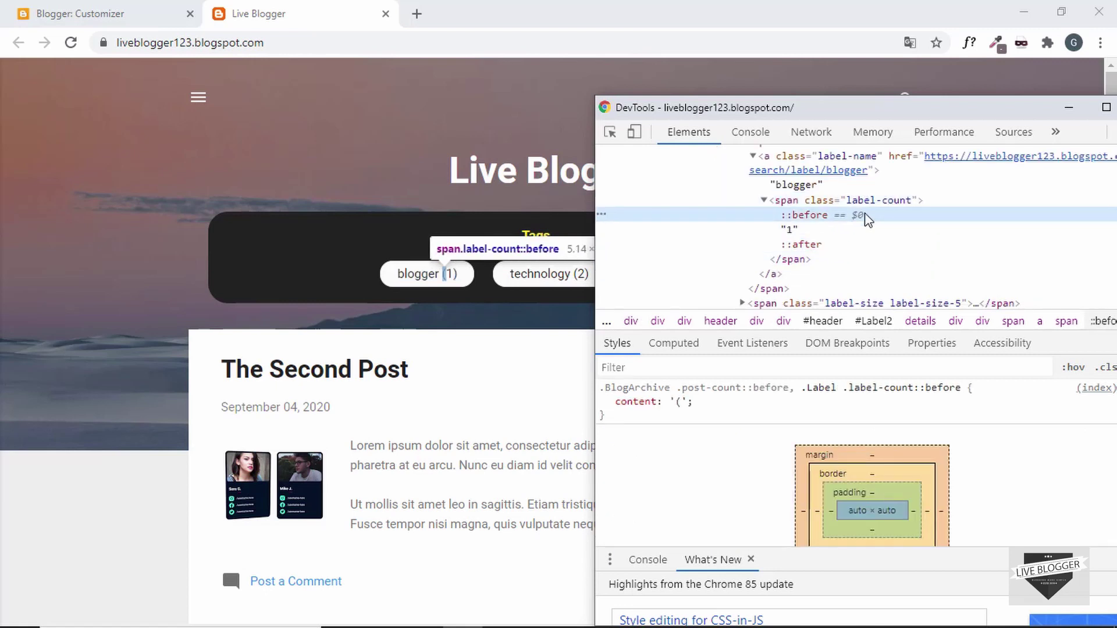
click(855, 243)
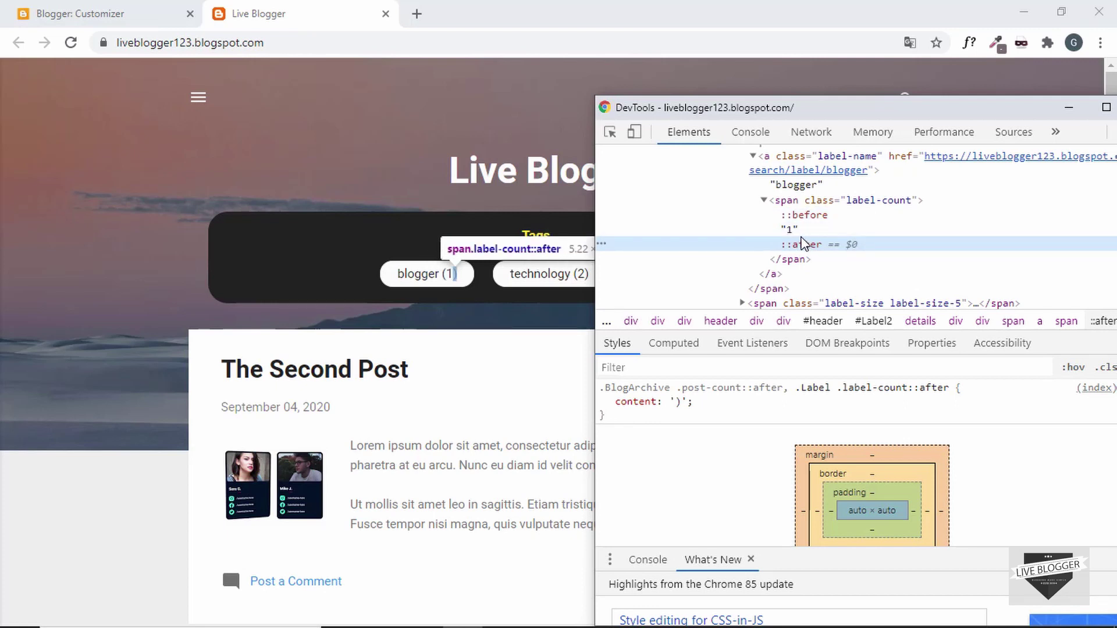
click(833, 216)
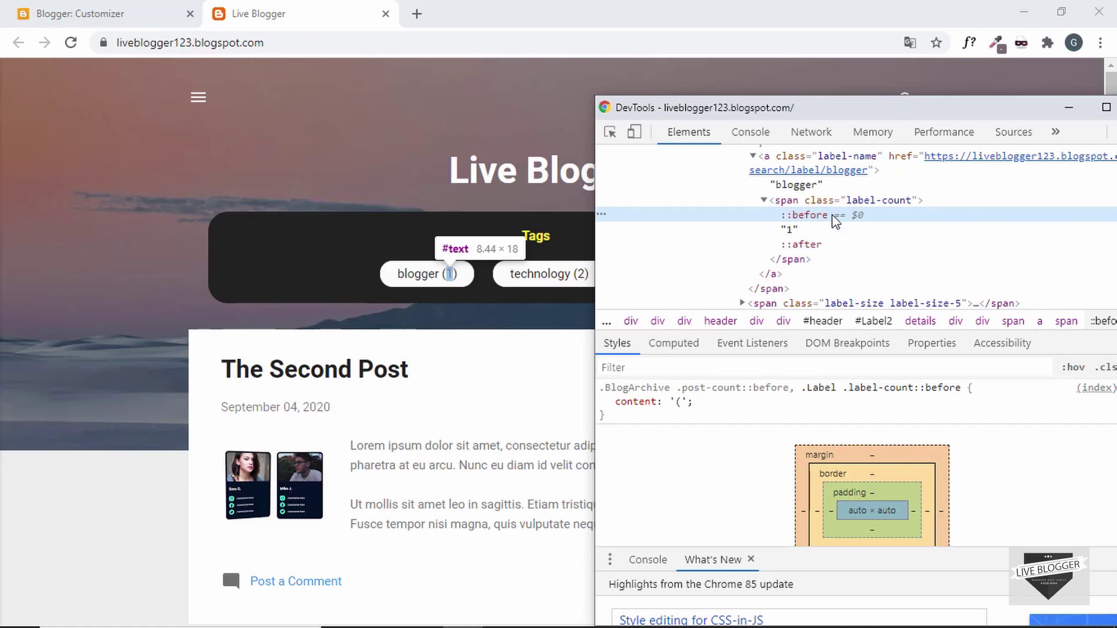
click(830, 246)
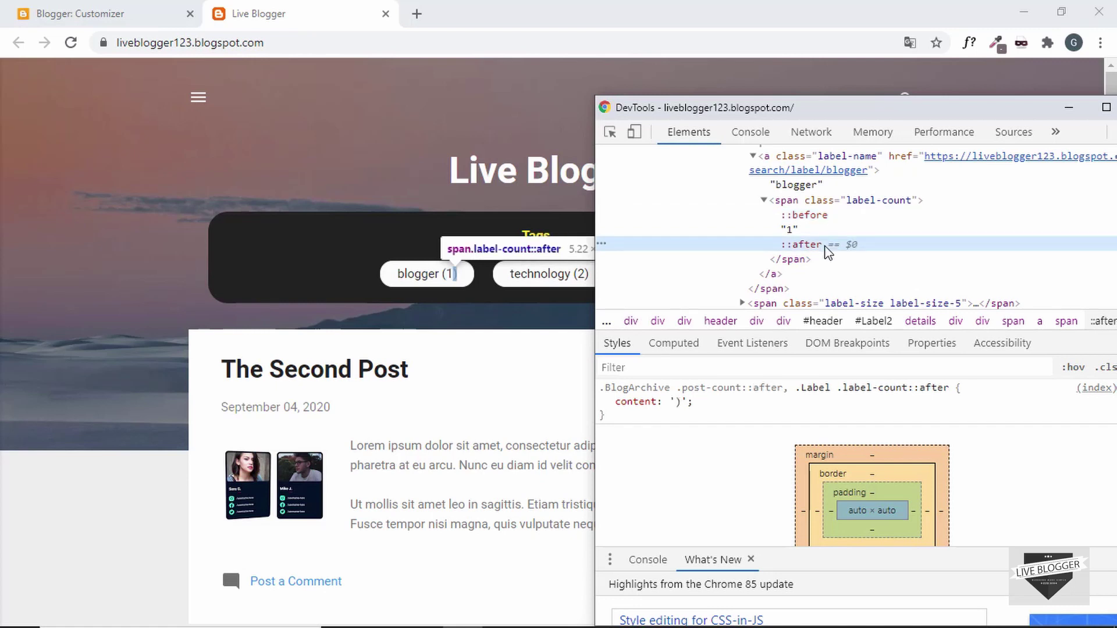
Copy the ".BlogArchive .post-count, .Label .label-count" selector from the count span to the end of the custom CSS.
click(131, 13)
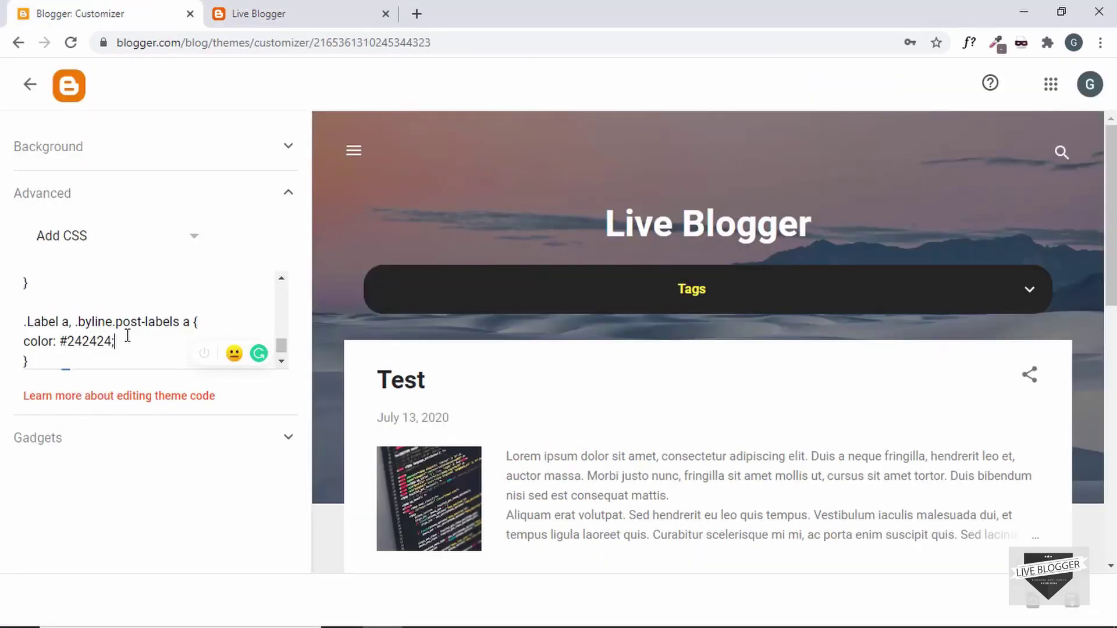
key(alt+Tab)
click(859, 203)
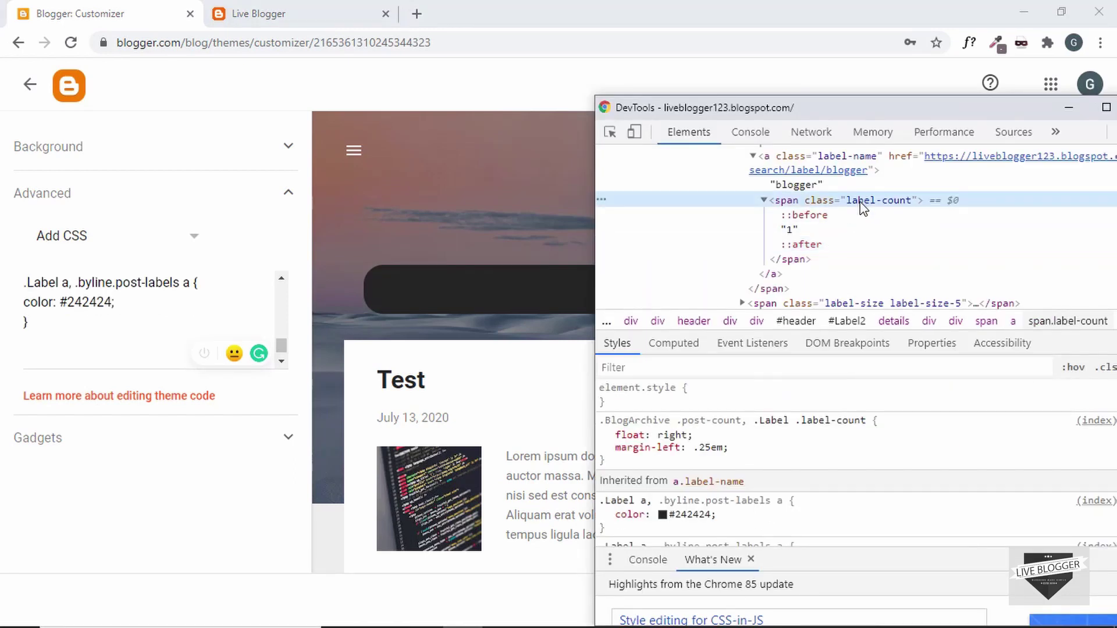
click(728, 421)
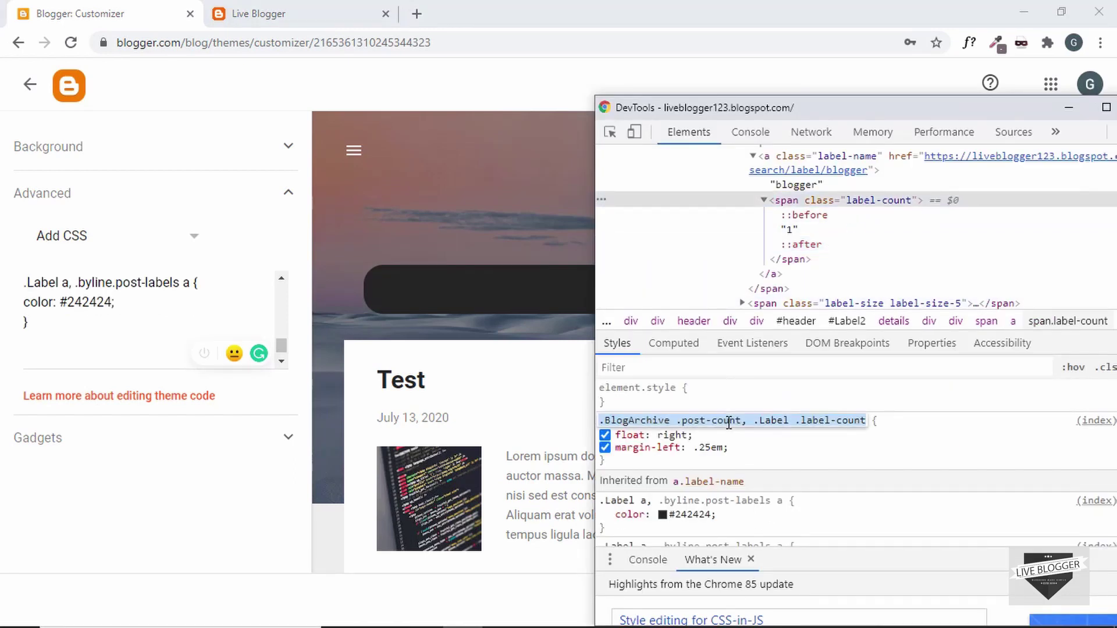
key(ctrl+c)
click(62, 361)
key(ctrl+v)
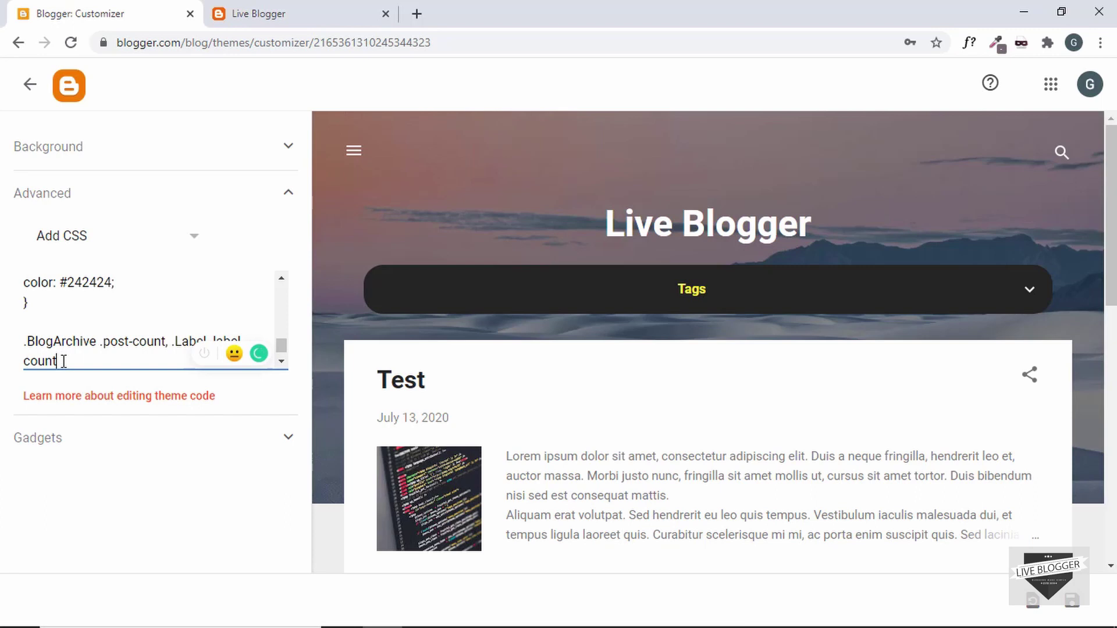
Extend the pasted selector with ::before, repeat it with ::after, and enclose an empty rule body in braces.
text(::before,)
key(Return)
key(ctrl+v)
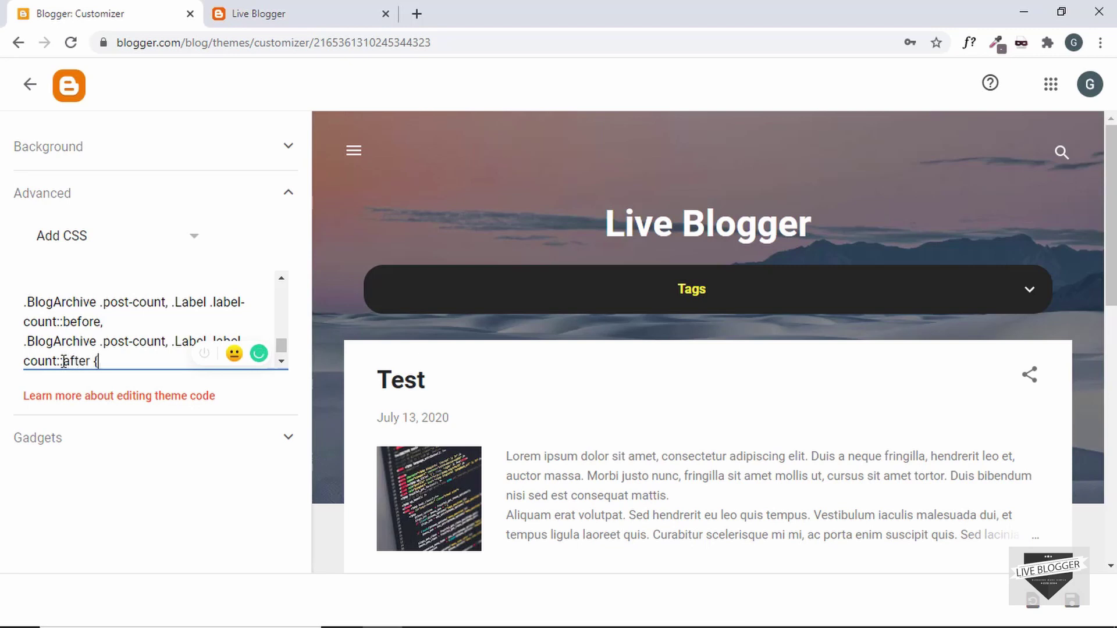
text(::after {)
key(Return)
key(Return)
text(})
key(Up)
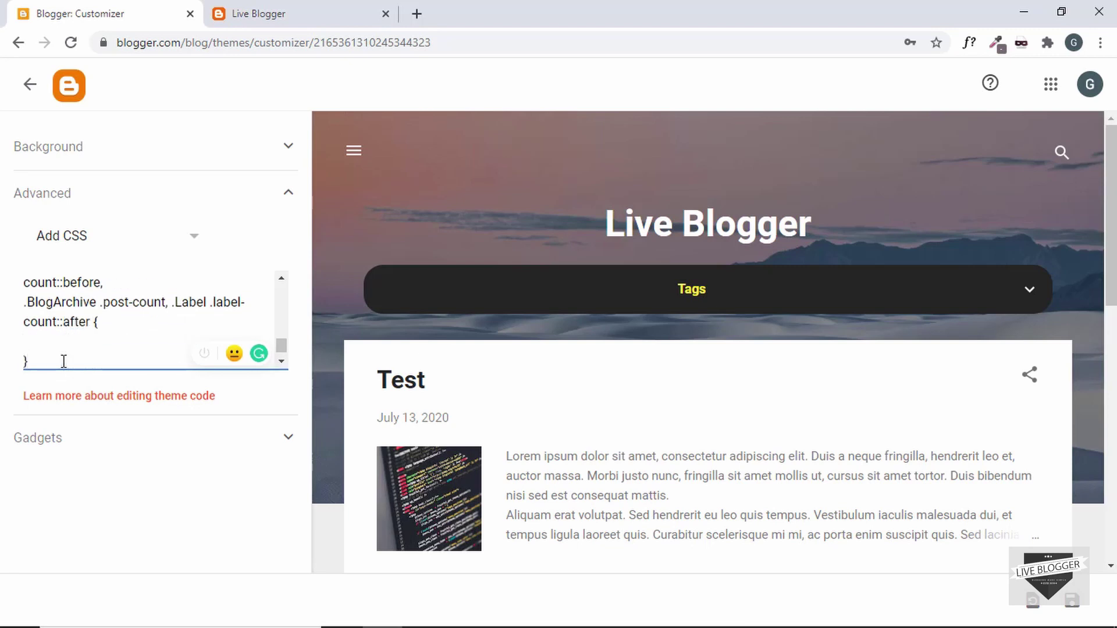
Add display: none; to the ::before and ::after rule, save the theme, and view the live blog.
text(display: none;)
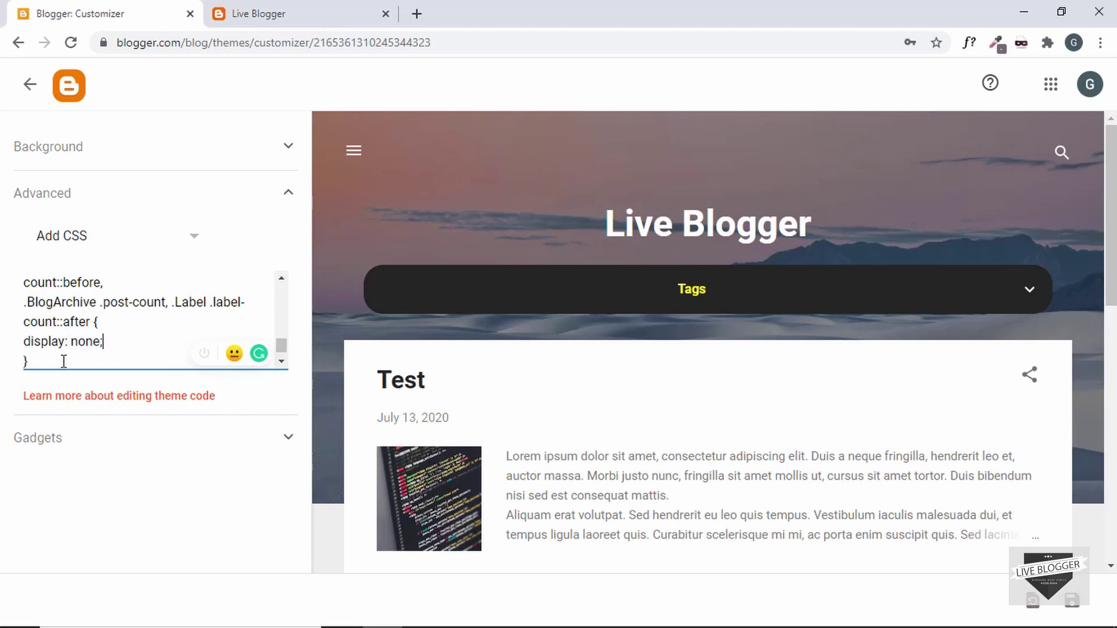
click(1071, 600)
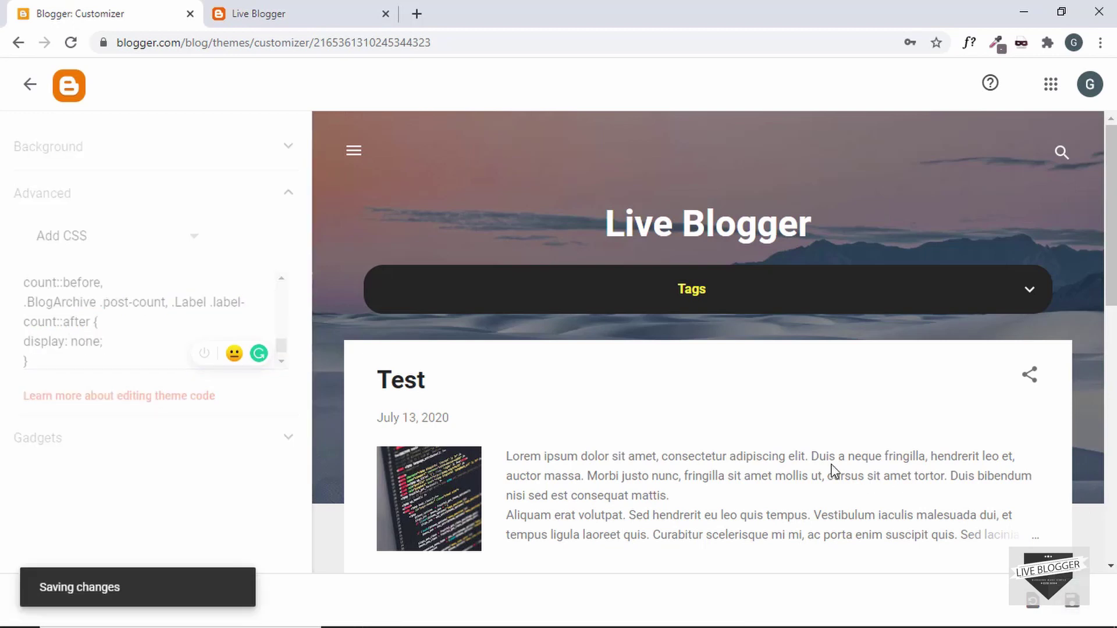
key(ctrl+Tab)
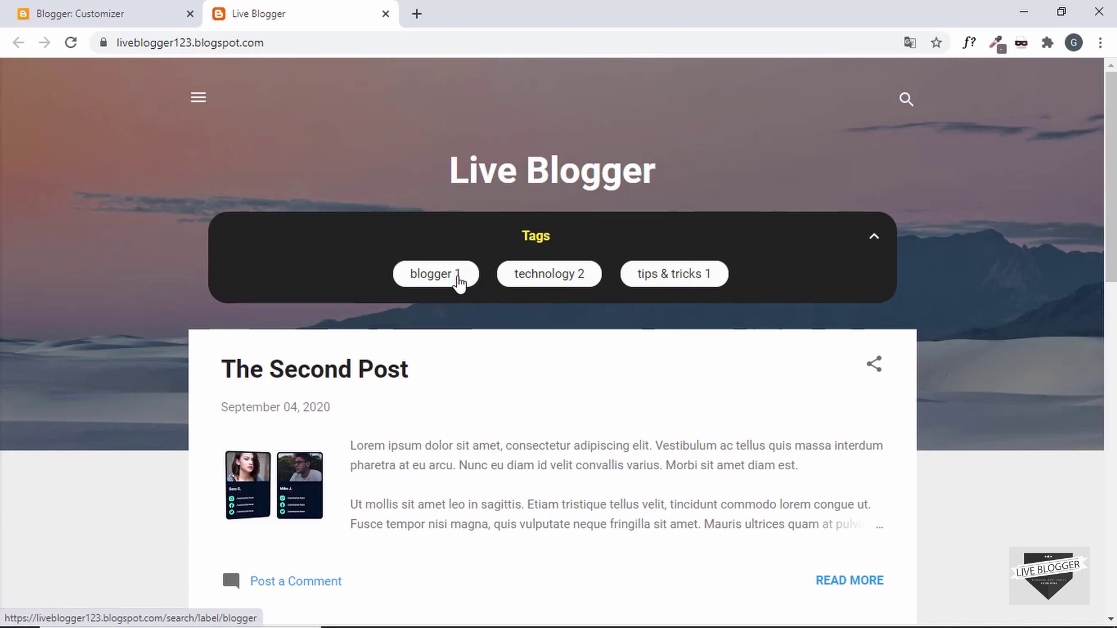
Inspect the blogger label's count and add background: #222 to its .Label .label-count rule in developer tools.
right_click(459, 279)
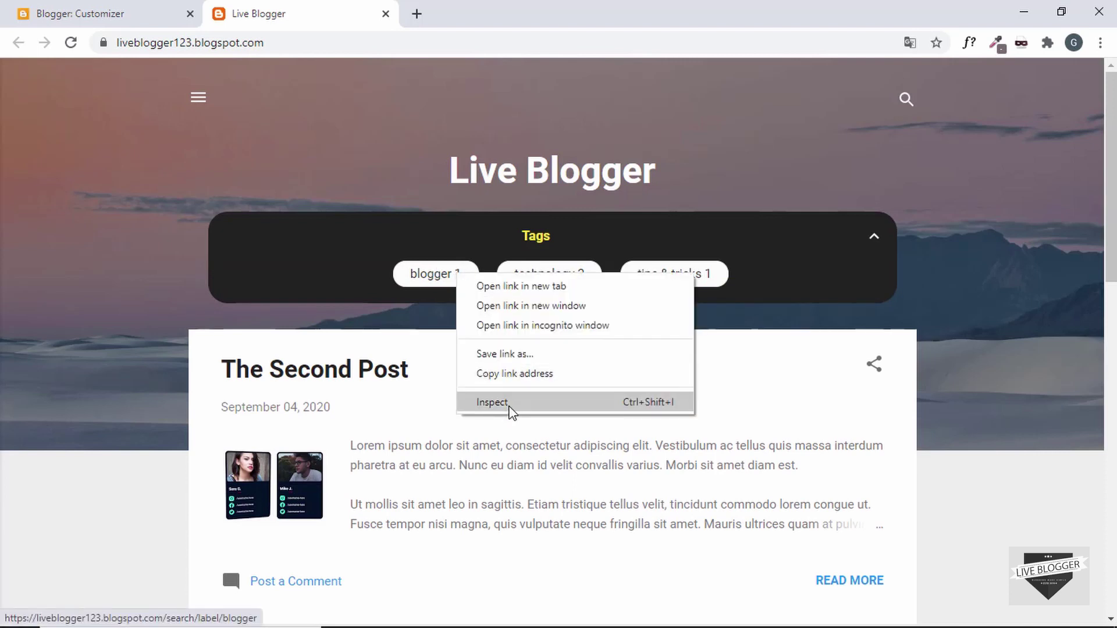
click(492, 402)
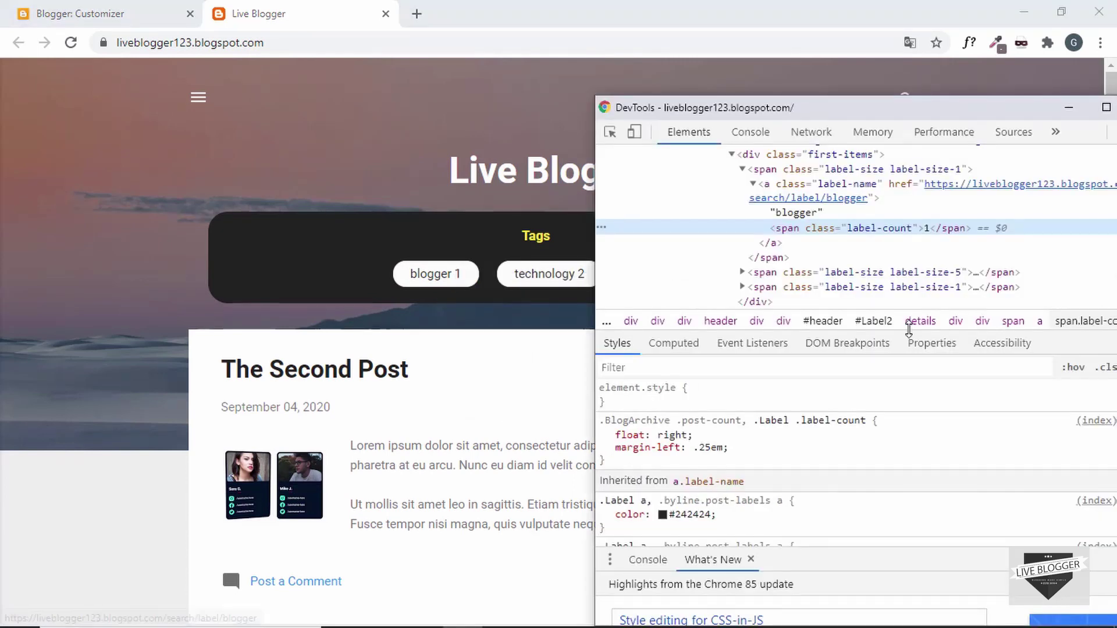
click(748, 454)
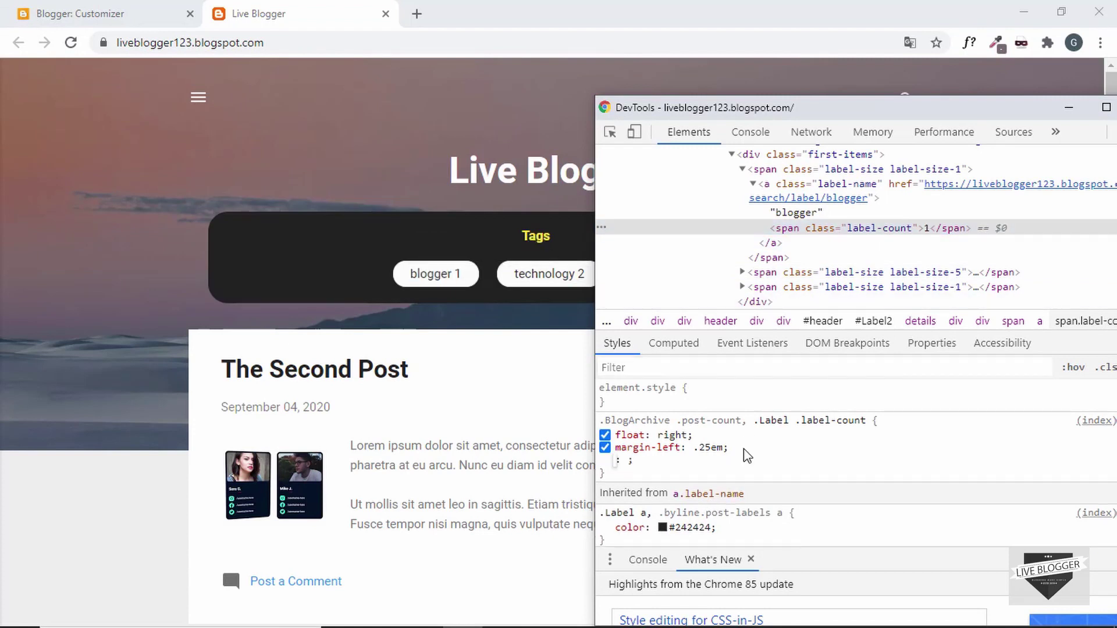
text(background: #)
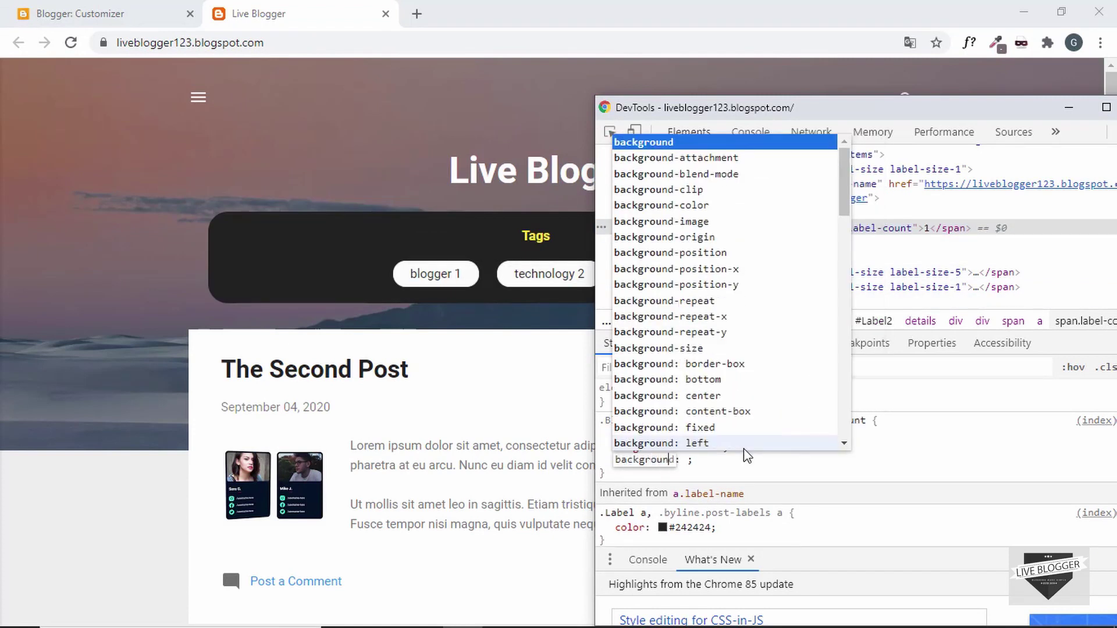
text(222)
key(Return)
Add color: #eee and border-radius: 50% to the .Label .label-count rule.
text(color:#)
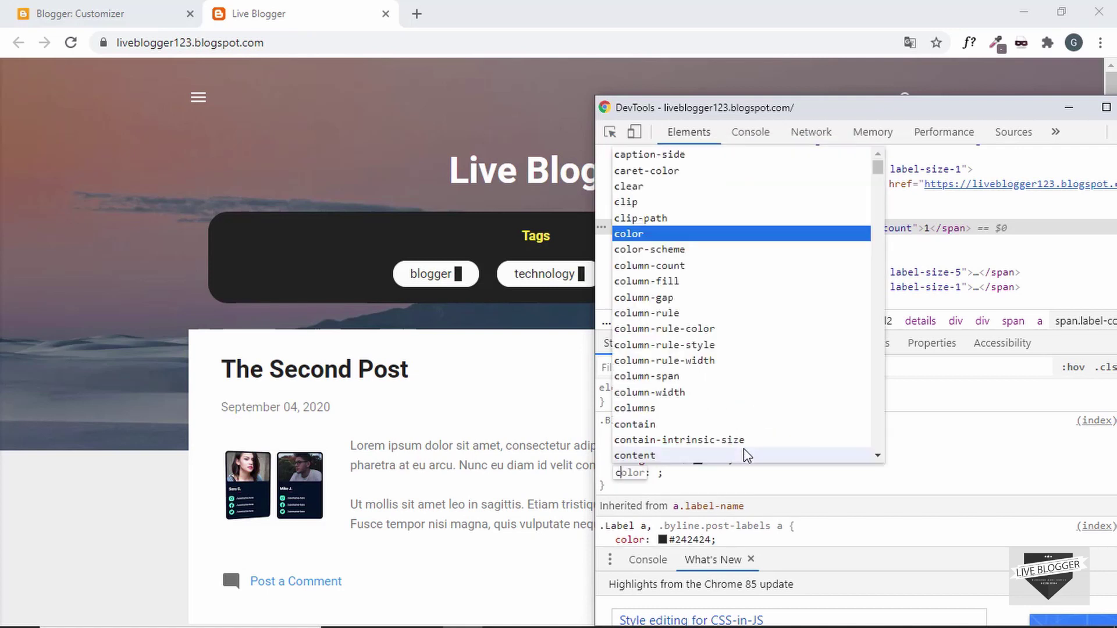
text(eee)
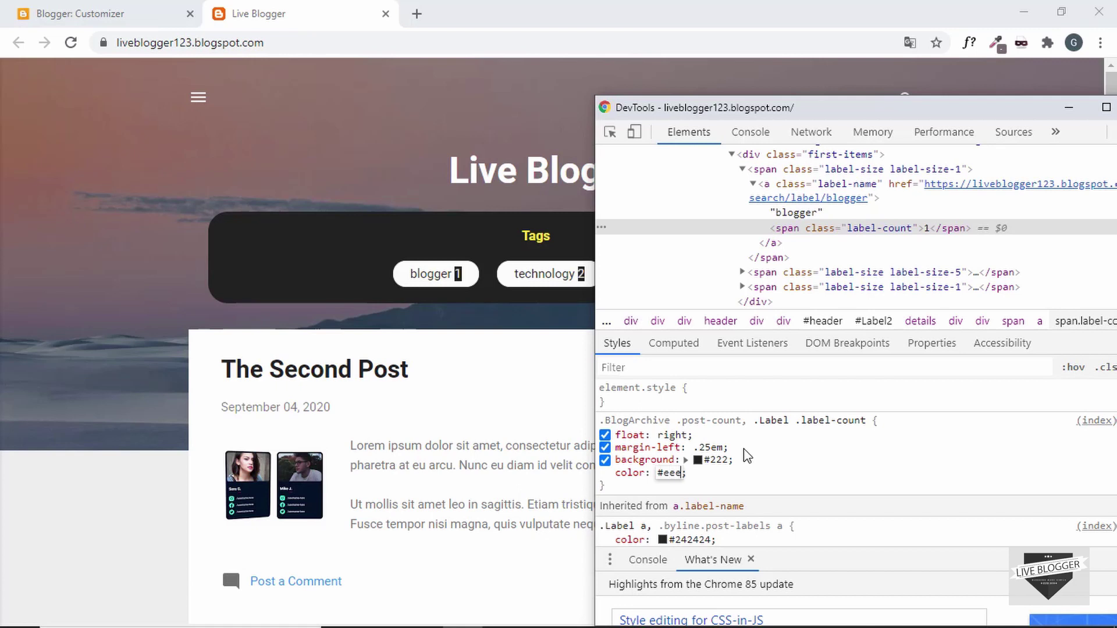
key(Return)
text(border-r)
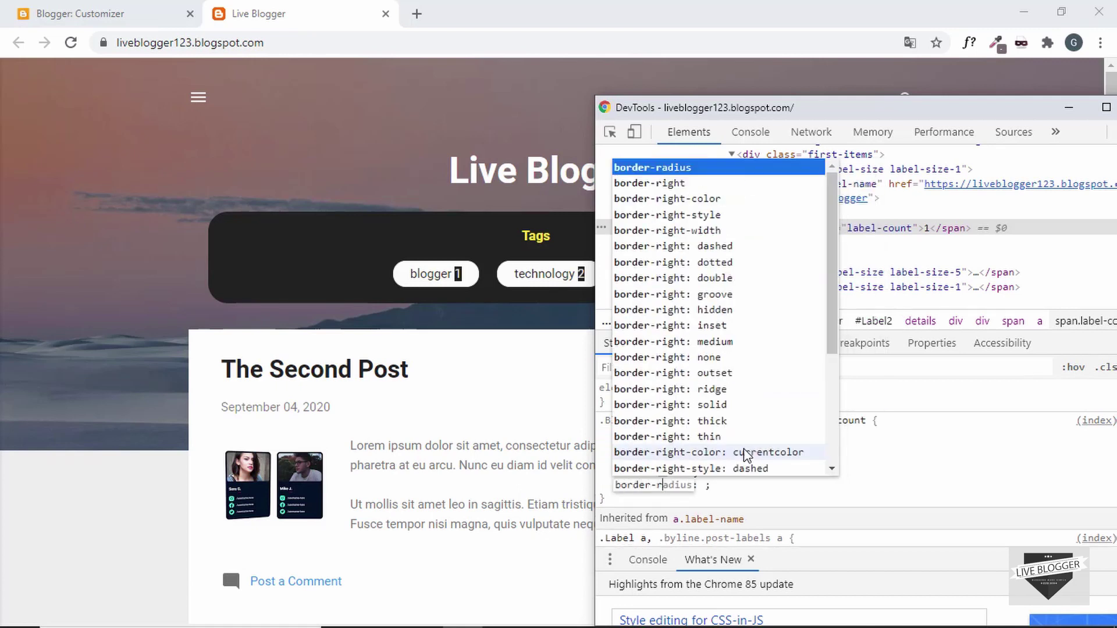
text(adius: 50%;)
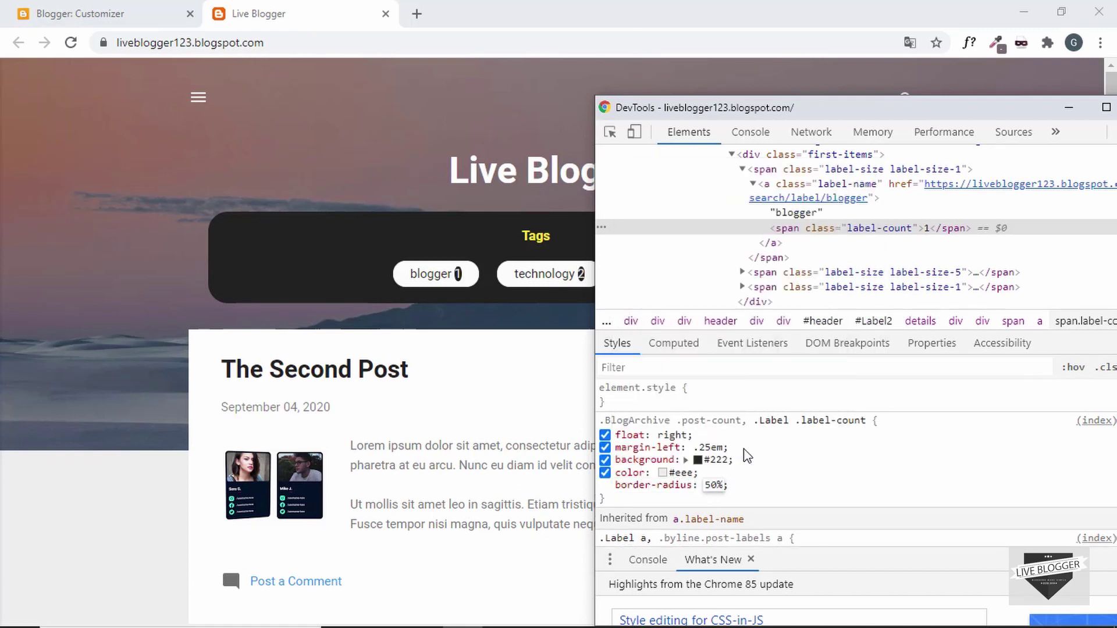
key(Return)
Add padding: 0 5px and margin-left: 8px to the .Label .label-count rule in developer tools.
text(padding:)
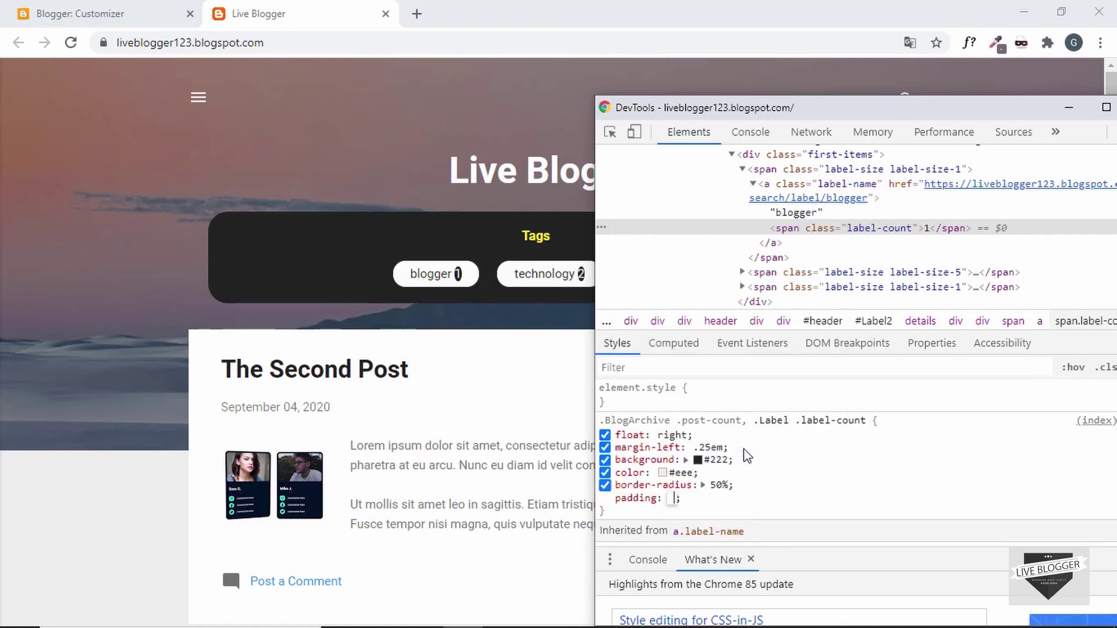
text( 0)
key(BackSpace)
key(BackSpace)
text(0 5px)
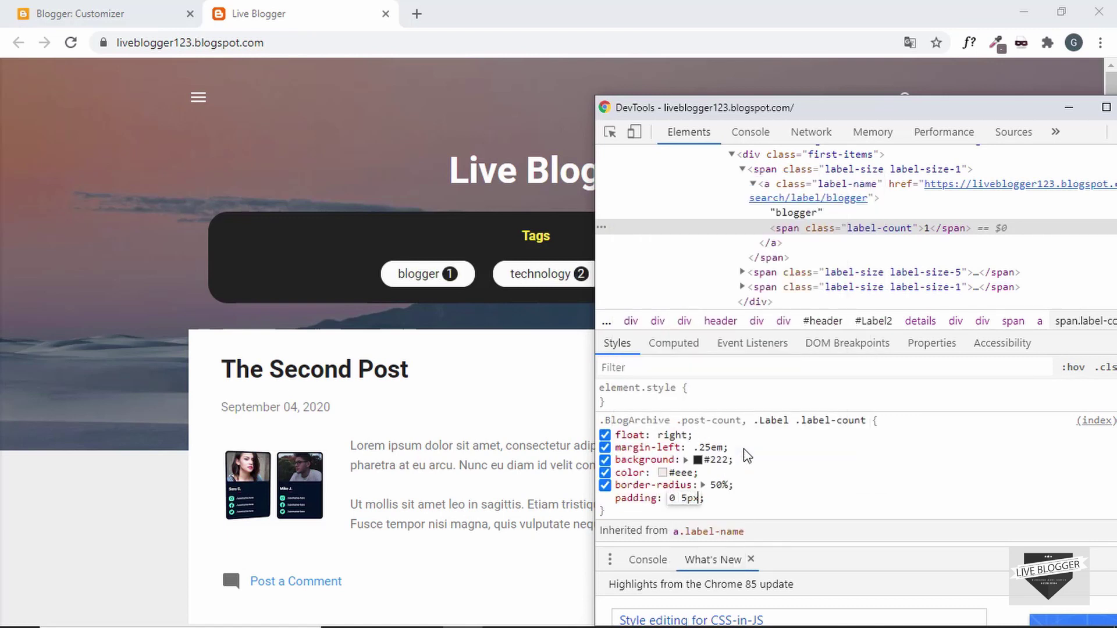
key(Return)
text(margin-left)
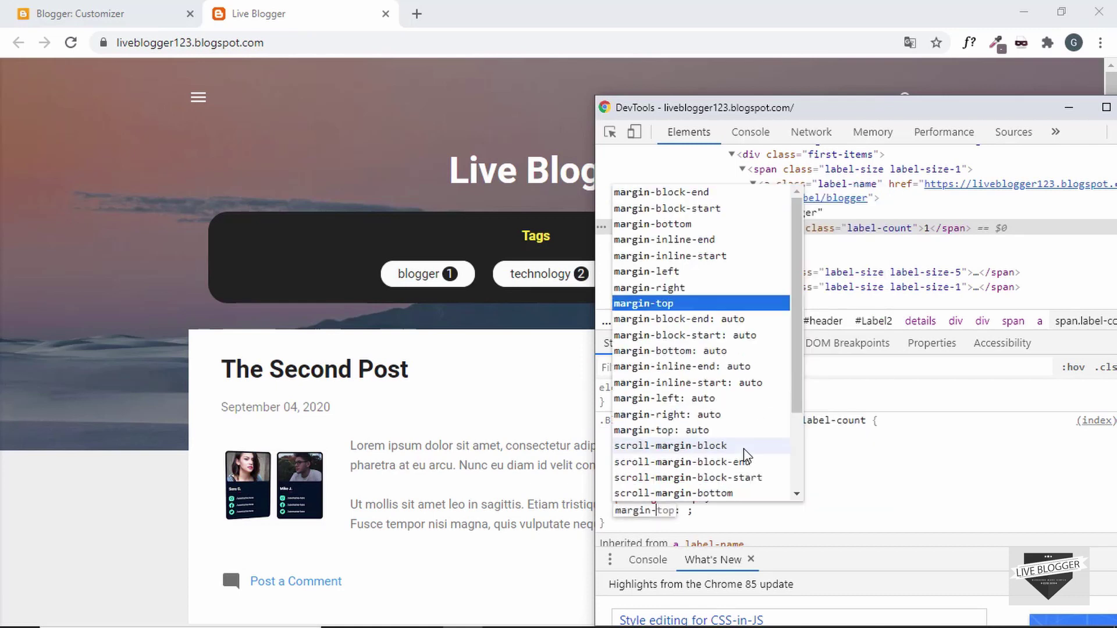
key(Tab)
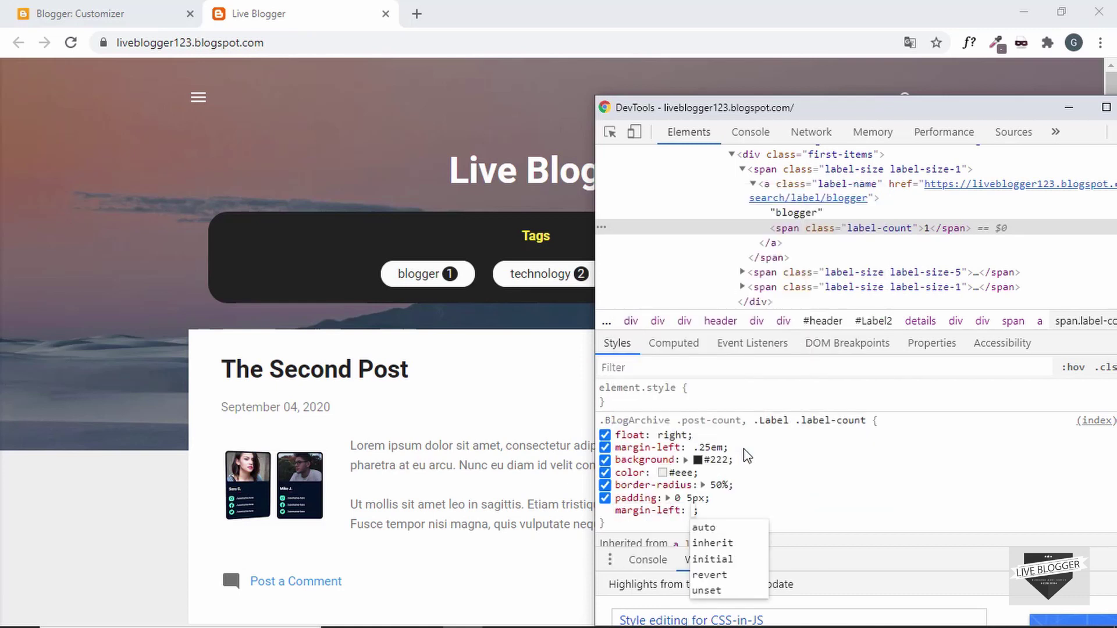
text(8px)
click(747, 457)
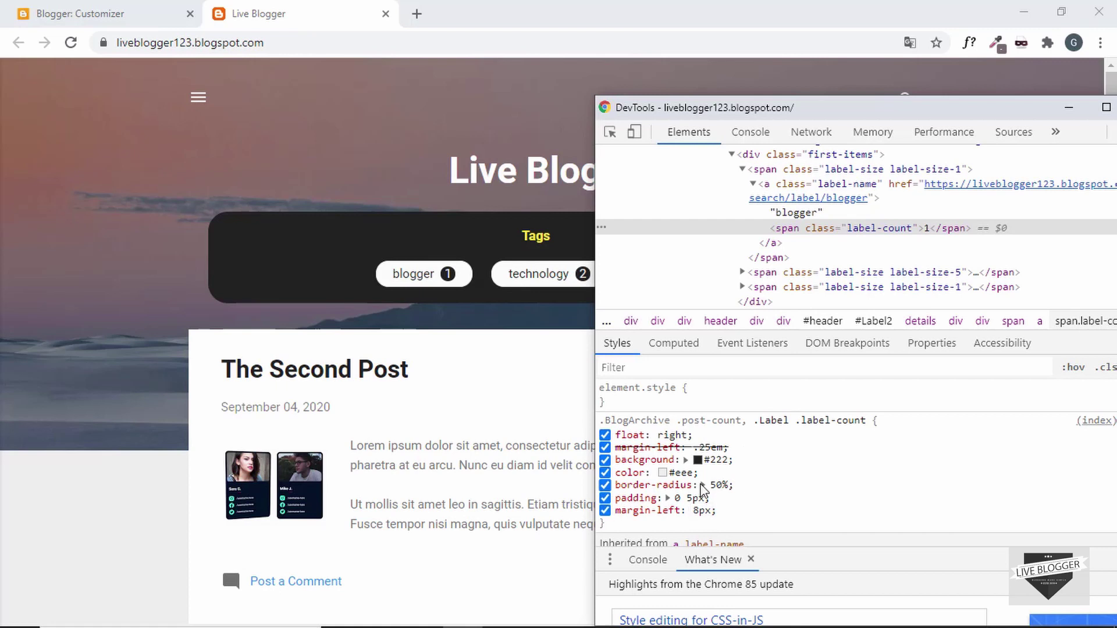
Copy the label count selector into the Blogger customizer's custom CSS as a new rule with an empty body in braces.
click(721, 418)
key(ctrl+c)
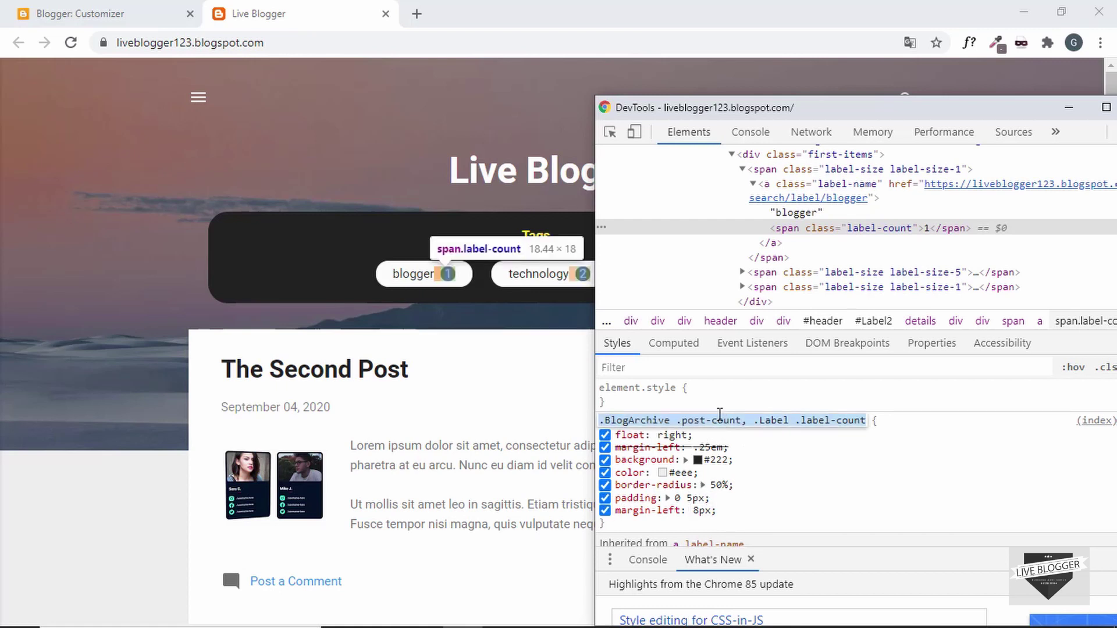
click(99, 10)
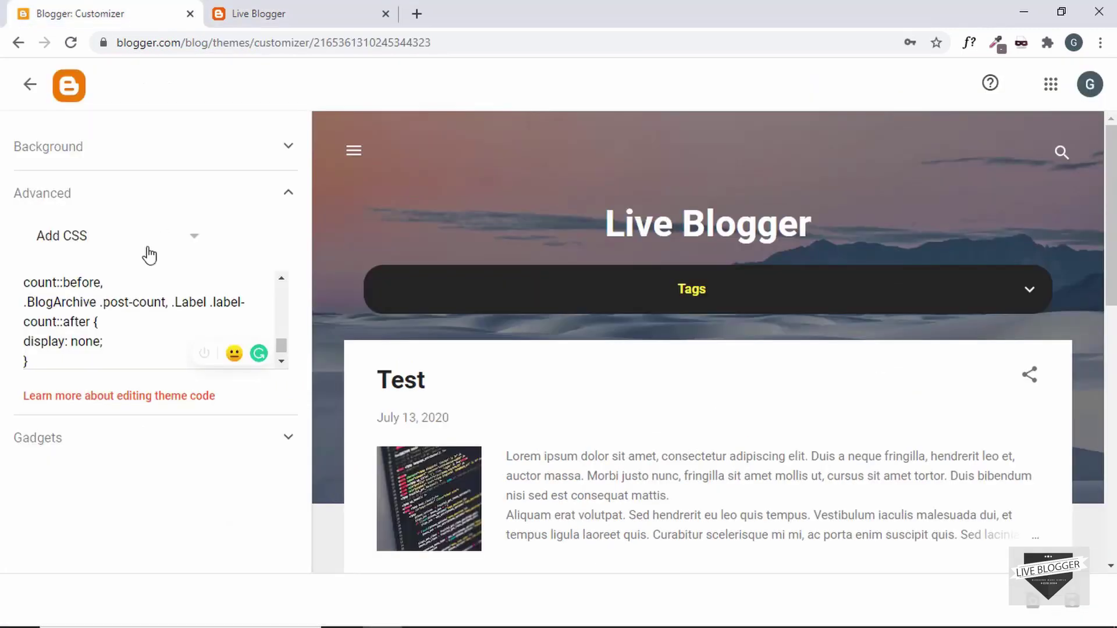
click(84, 353)
key(Return)
key(Return)
key(ctrl+v)
text({)
key(Return)
key(Return)
text(})
Copy the background, color, border-radius, padding and margin-left declarations from developer tools into the new label count rule.
key(alt+Tab)
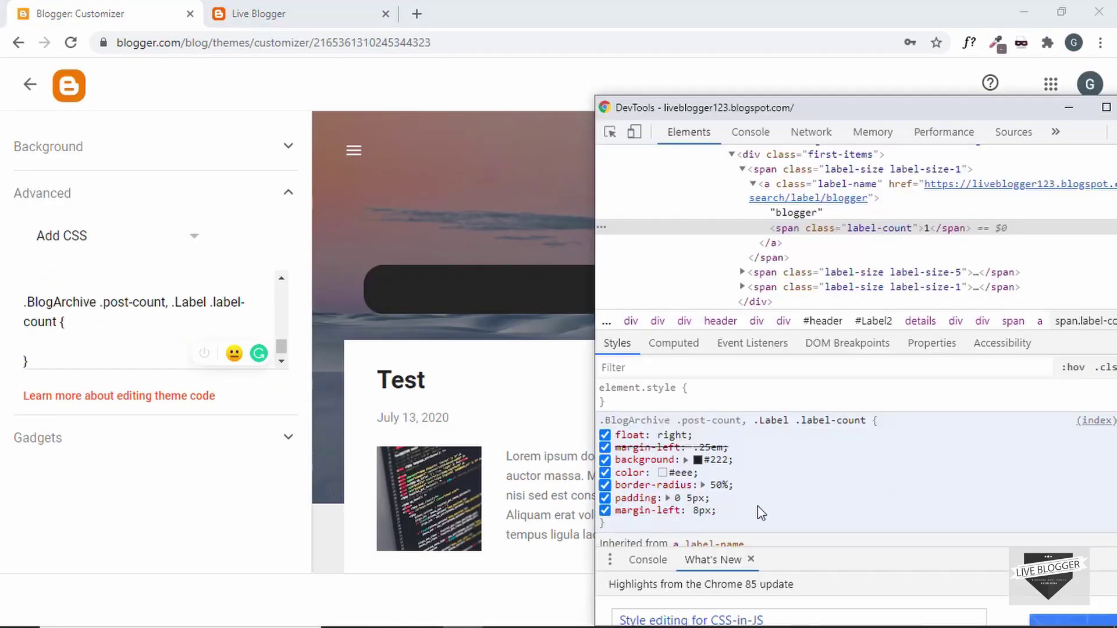
drag(723, 515, 618, 465)
key(ctrl+c)
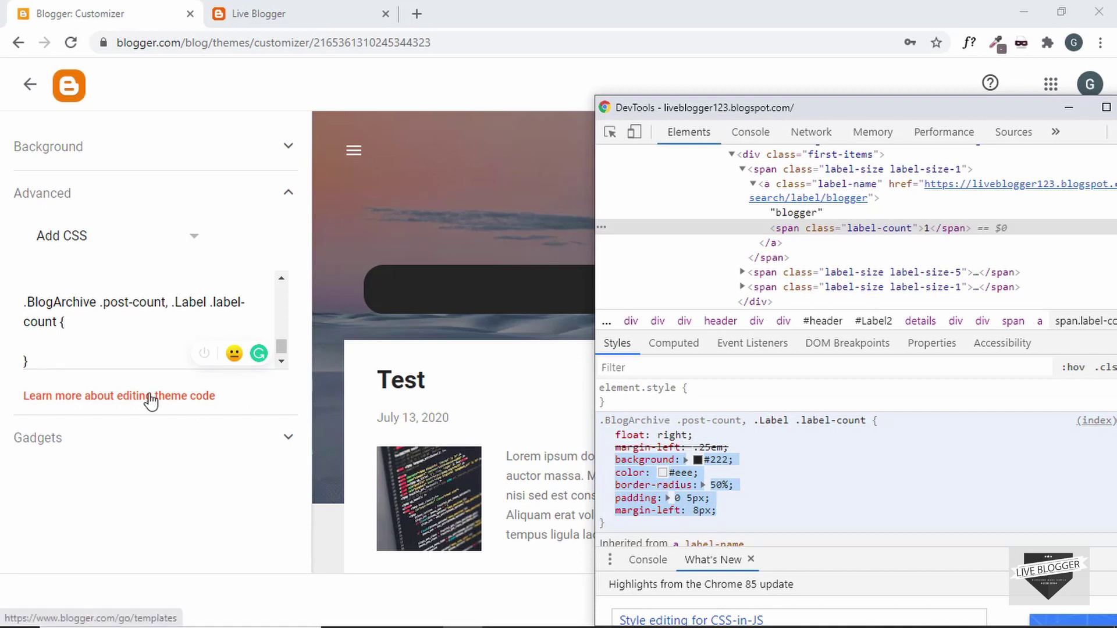
click(87, 348)
key(ctrl+v)
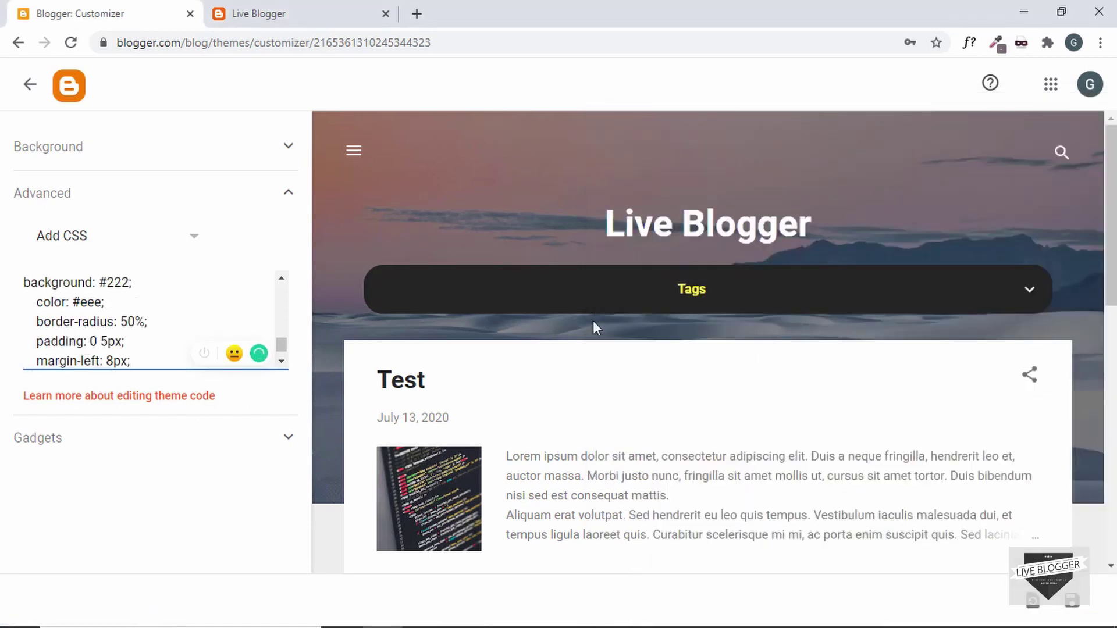
Save the theme, reload the live blog, and expand and collapse the Tags box to check the label counts.
click(1076, 599)
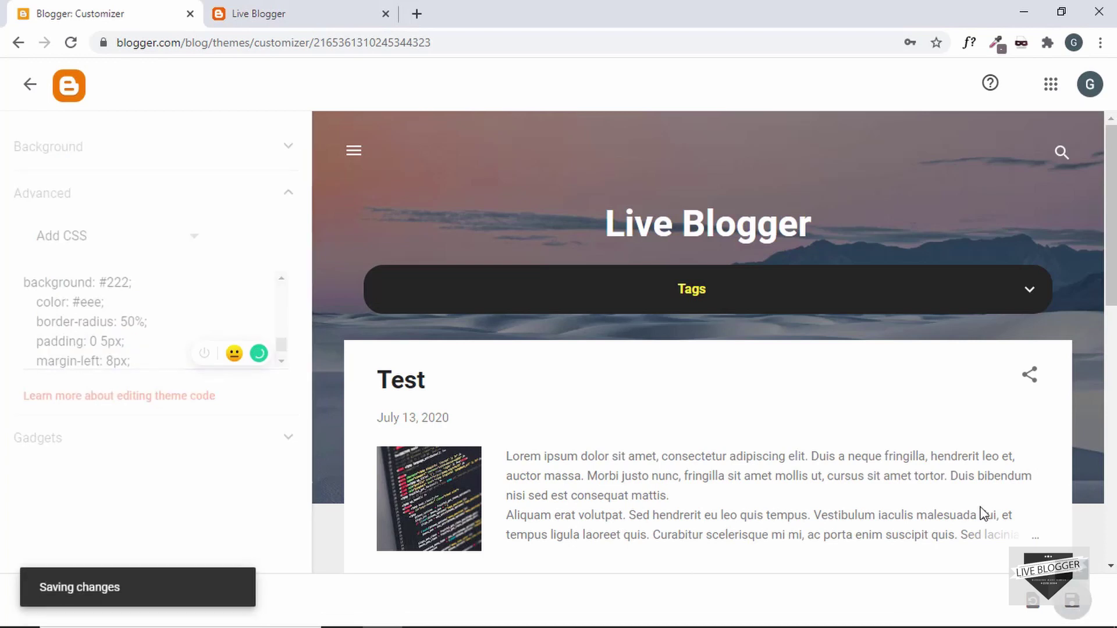
click(314, 12)
click(70, 43)
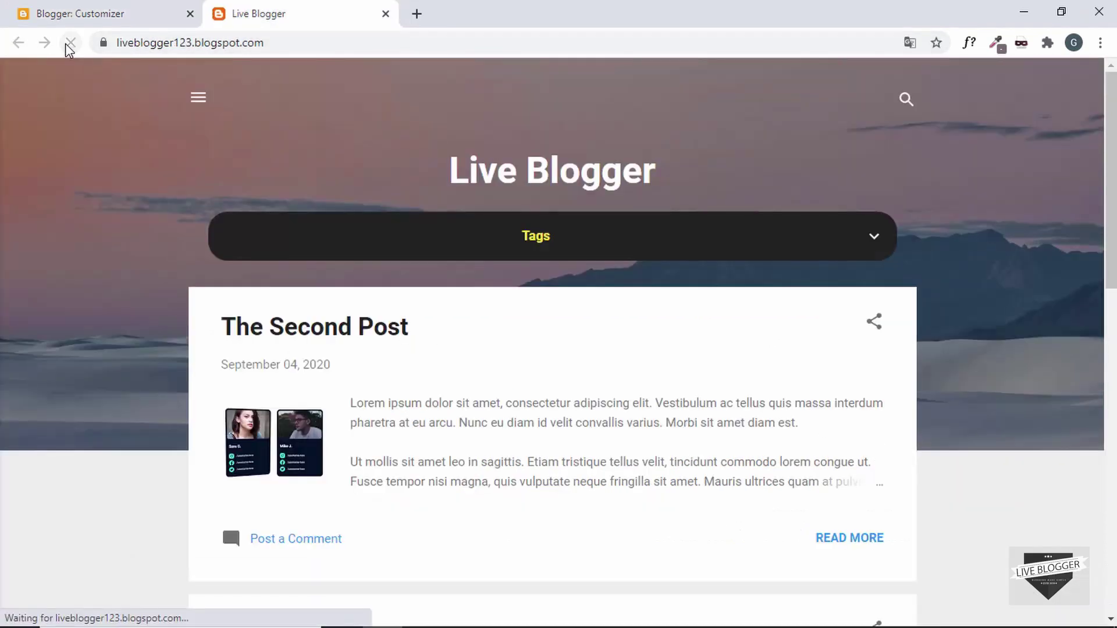
click(507, 245)
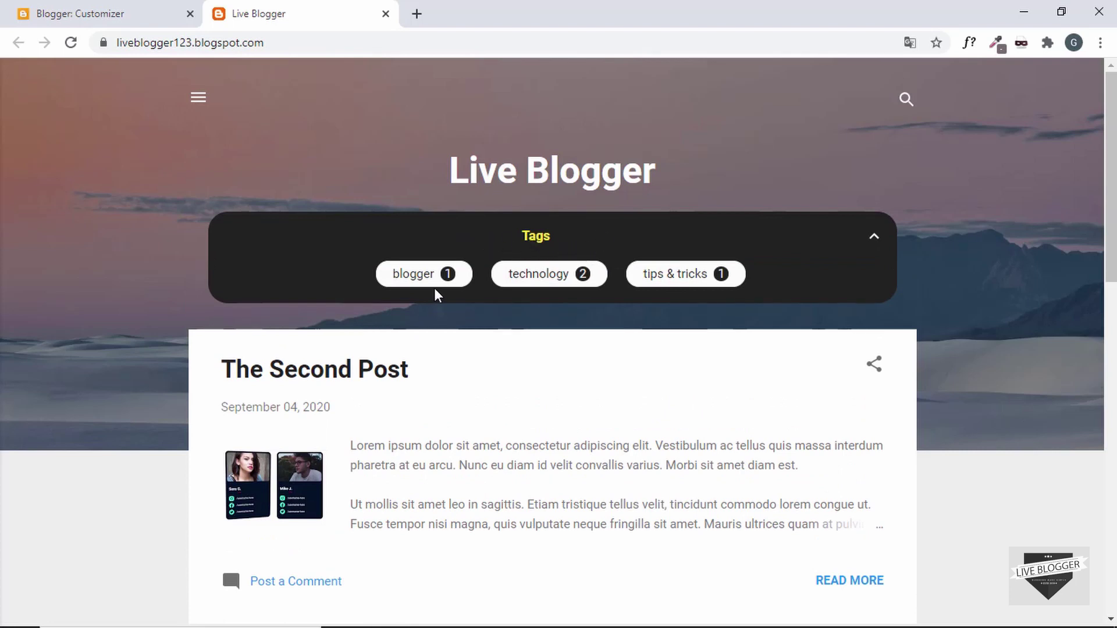
click(610, 240)
Check how the collapsed and expanded Tags box looks in the sticky header further down the page.
scroll(583, 342, down, 3)
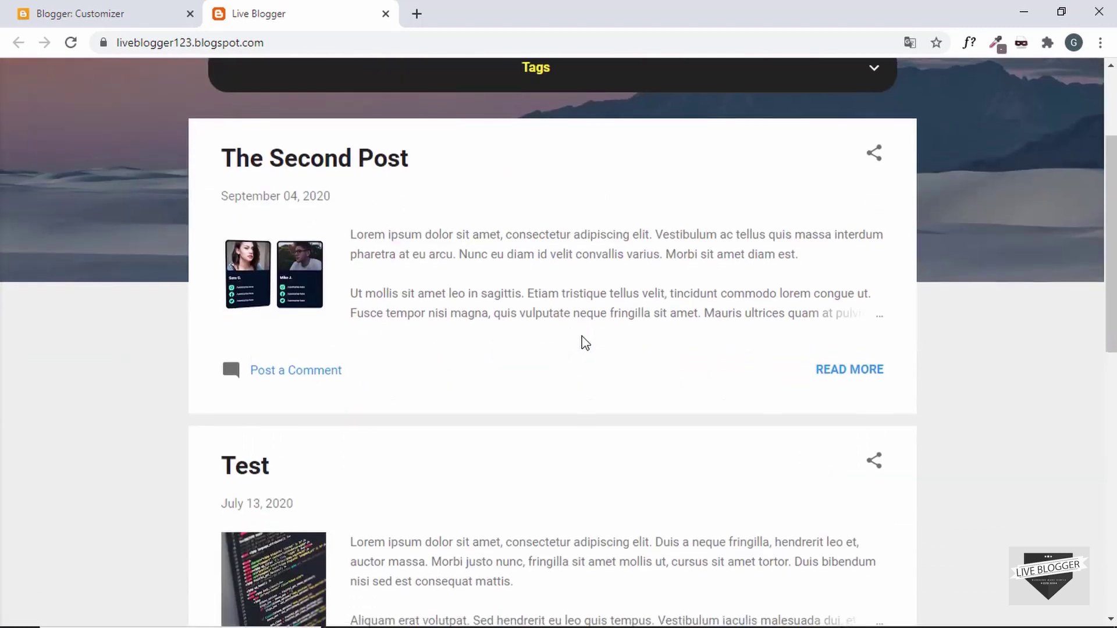
scroll(585, 343, down, 10)
scroll(585, 342, up, 2)
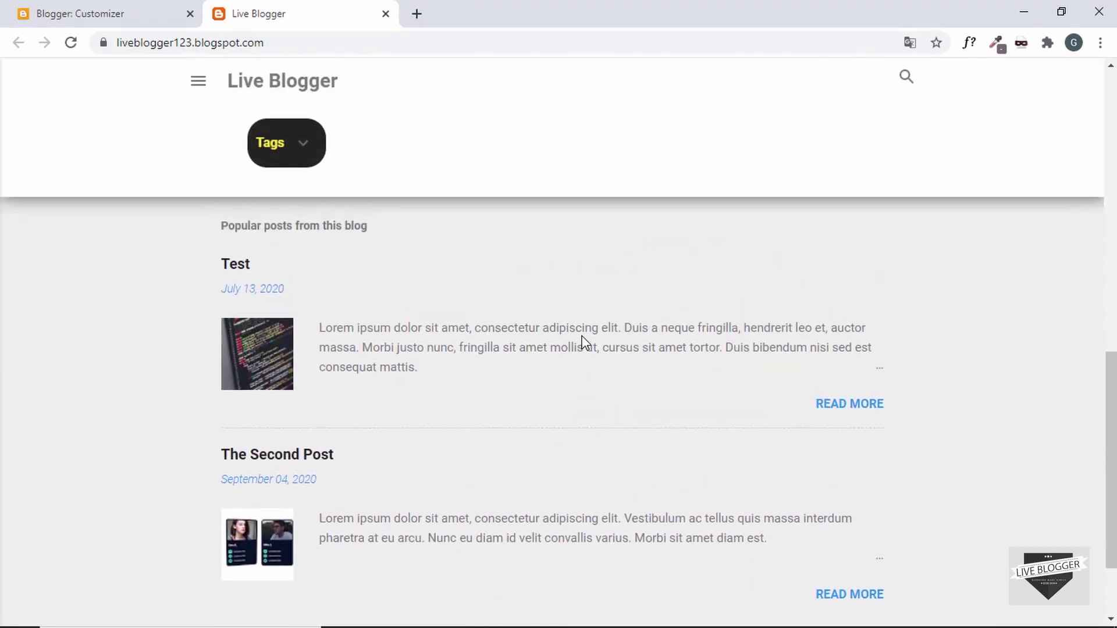
click(304, 150)
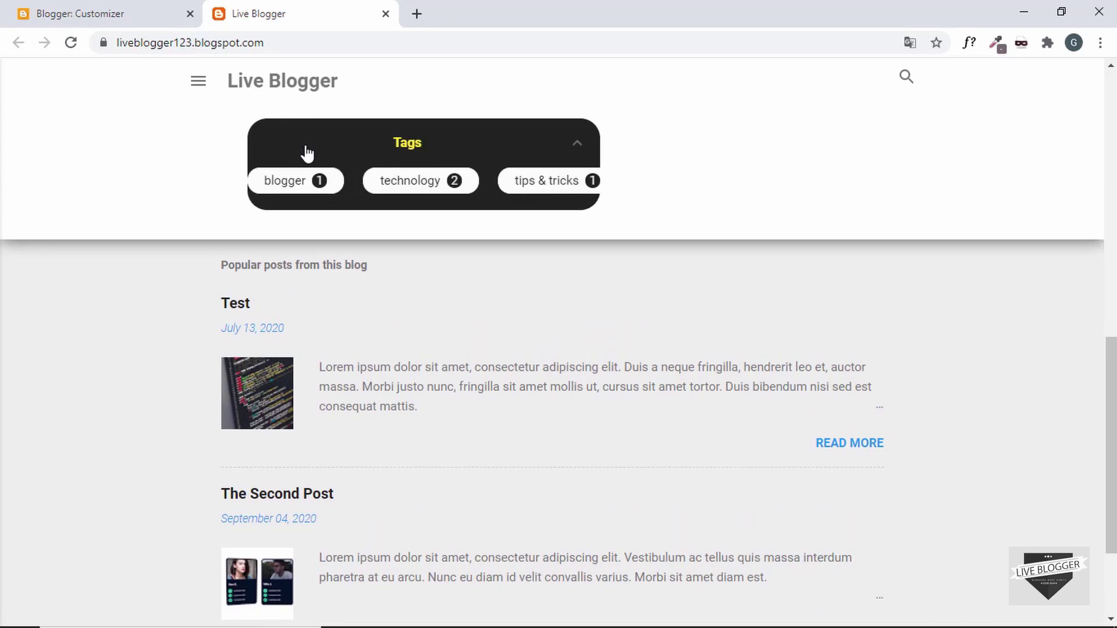
click(439, 149)
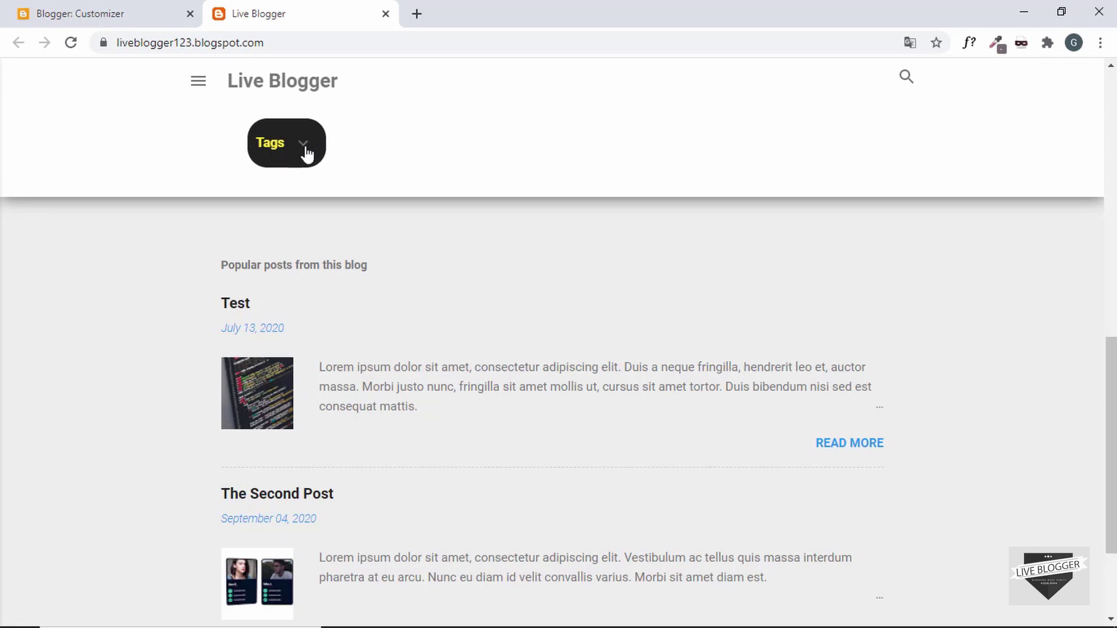
Add min-width: 500px; to the Tags box rule, below its border-radius: 24px line in the custom CSS.
click(91, 14)
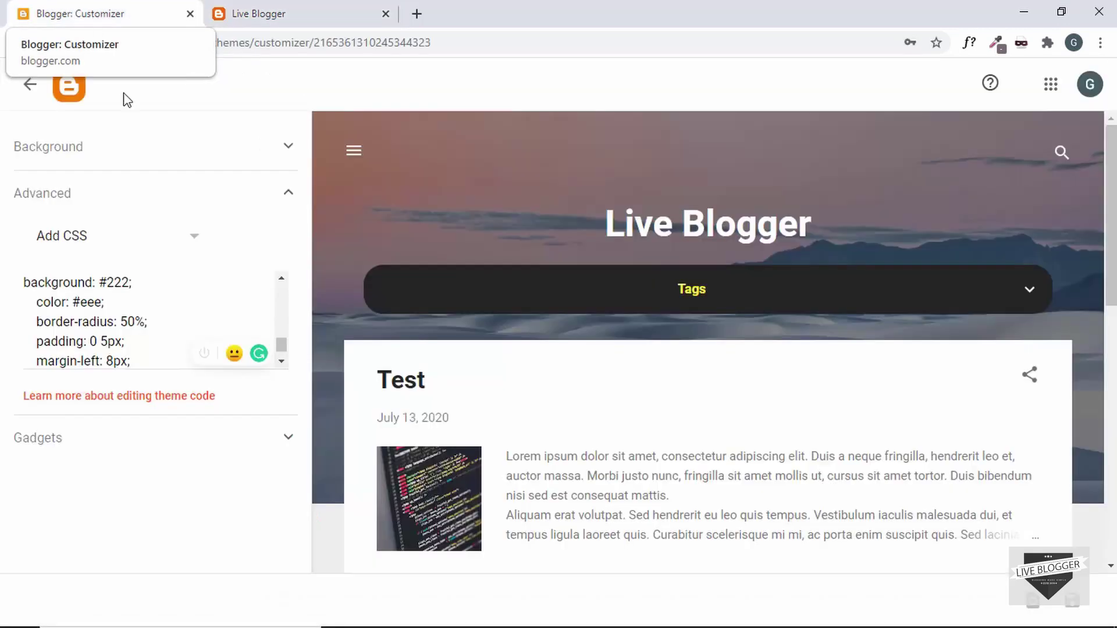
scroll(88, 360, up, 10)
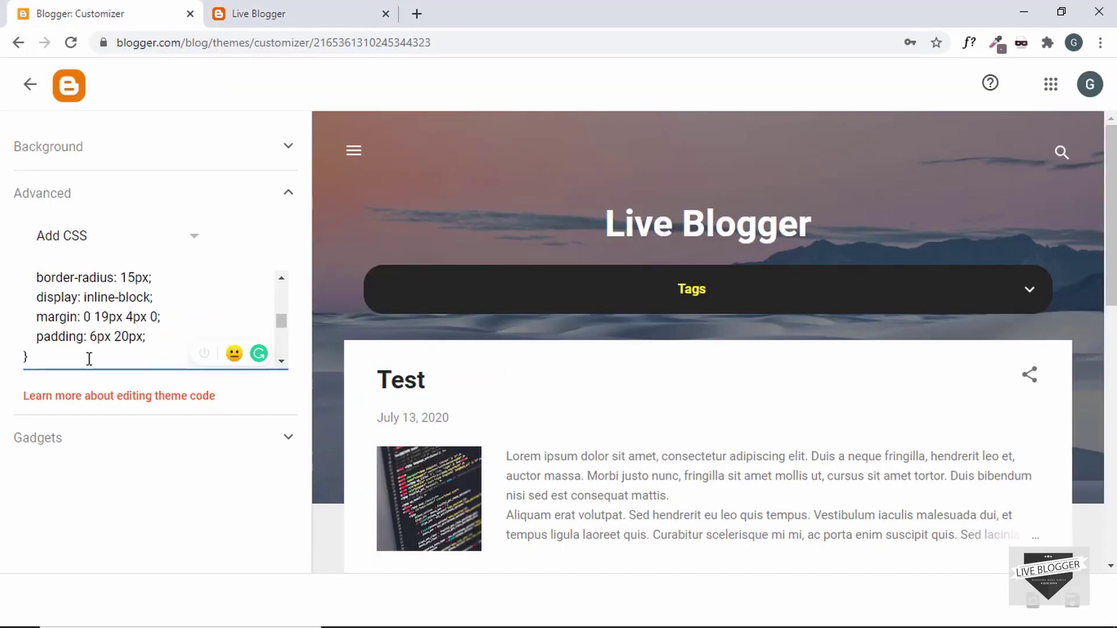
scroll(142, 317, down, 1)
key(Return)
text(min-width: 500px;)
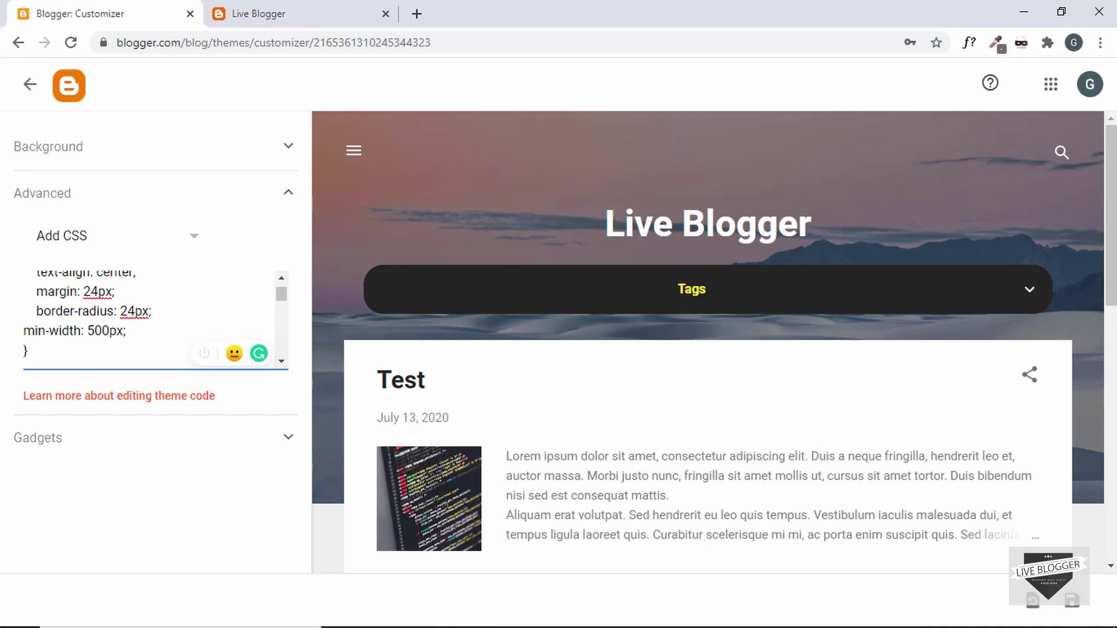
Check the widened Tags box in the live blog's sticky header by expanding and collapsing it.
key(ctrl+Tab)
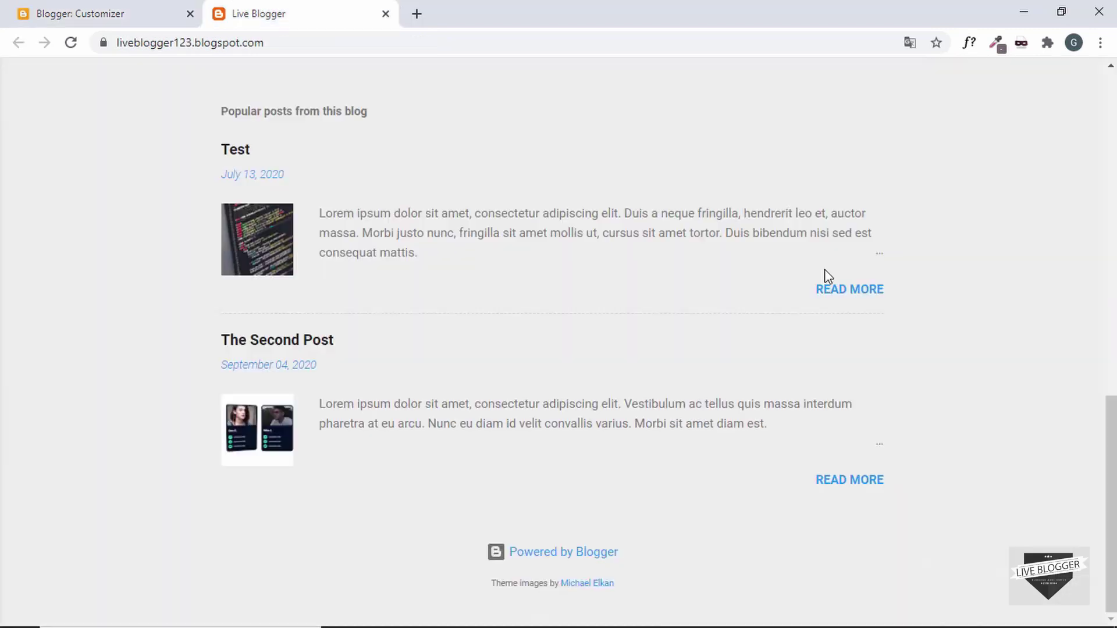
scroll(828, 278, up, 1)
scroll(825, 274, up, 1)
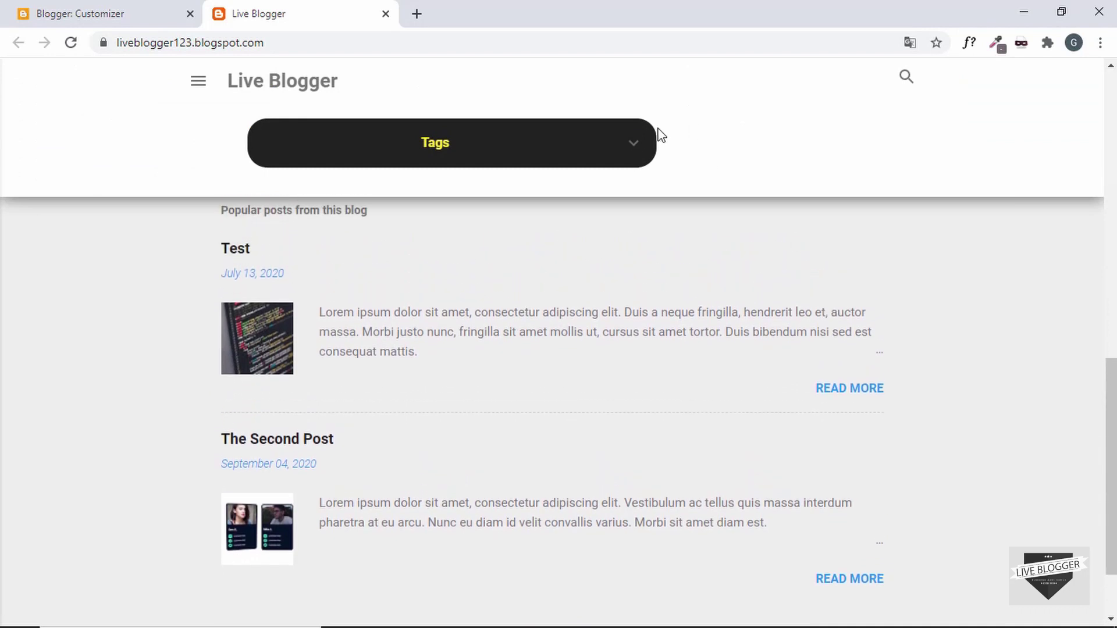
click(629, 145)
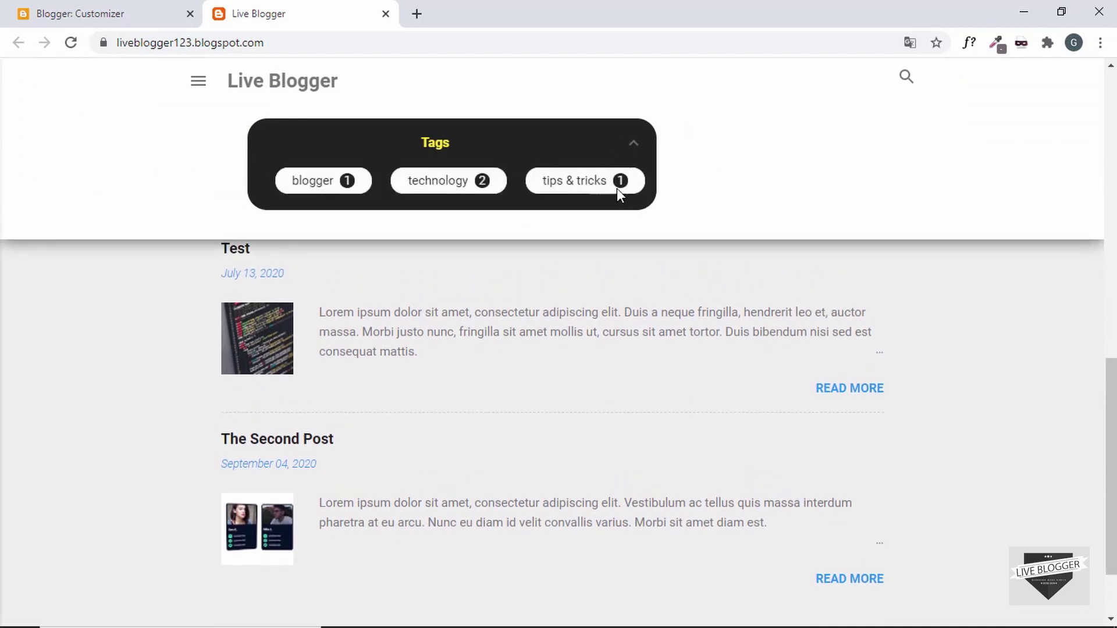
click(633, 148)
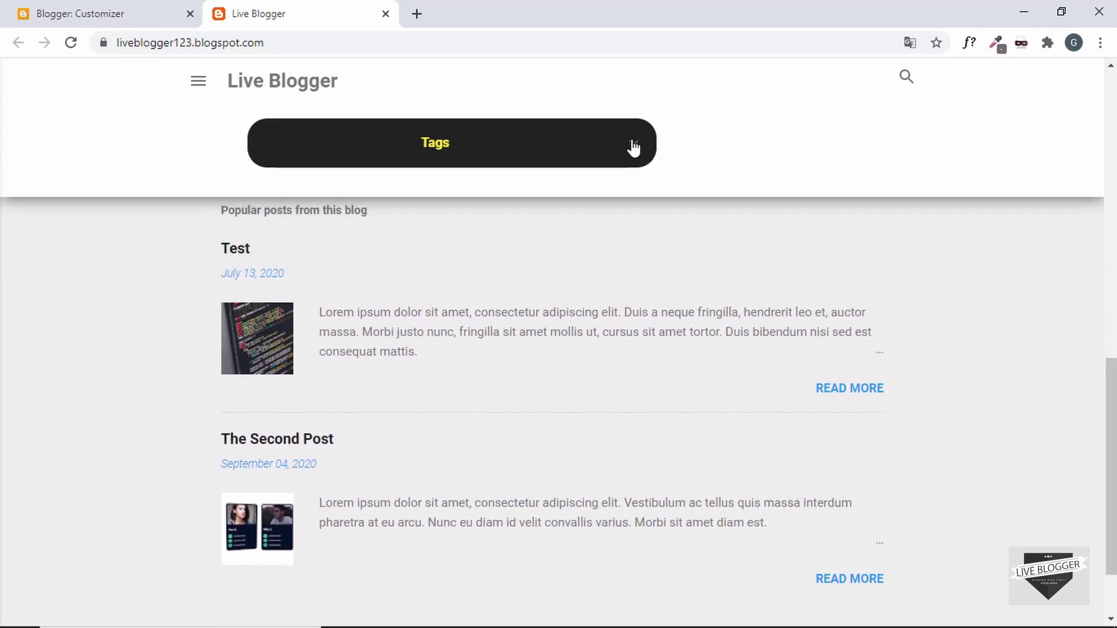
click(634, 147)
click(634, 147)
Expand the Tags box in the main header and view the posts labelled technology.
scroll(584, 277, up, 10)
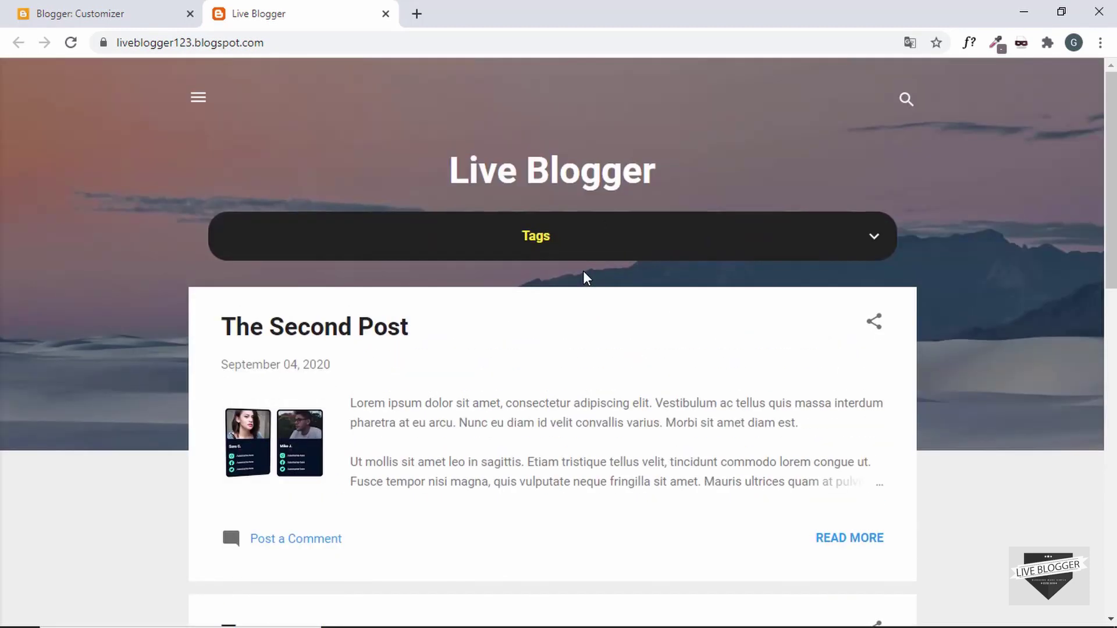
click(608, 242)
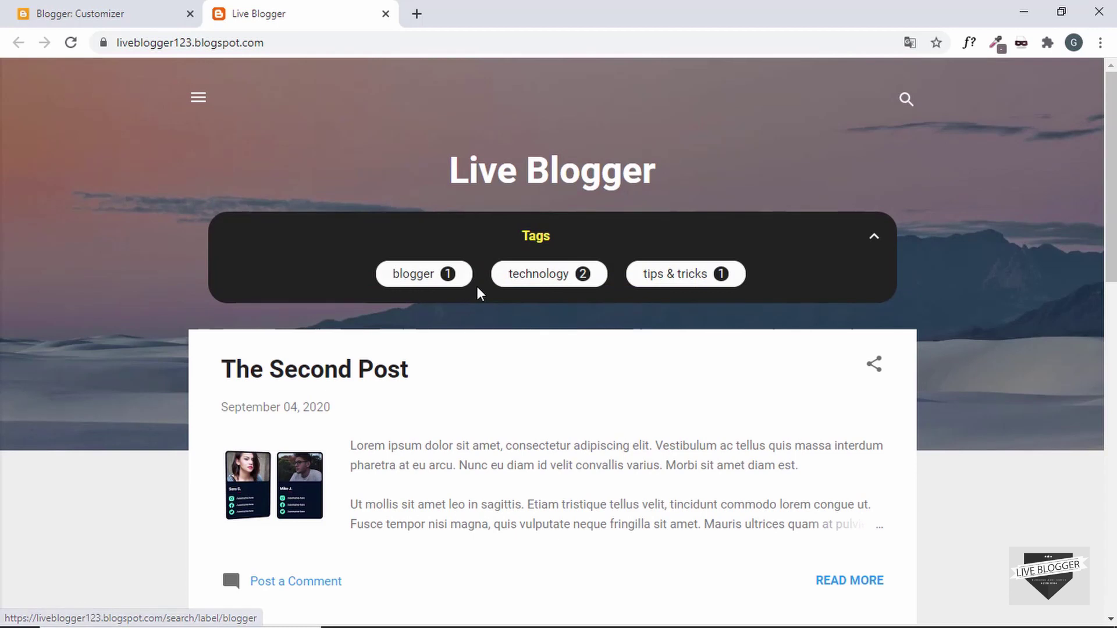
click(554, 277)
scroll(538, 379, up, 5)
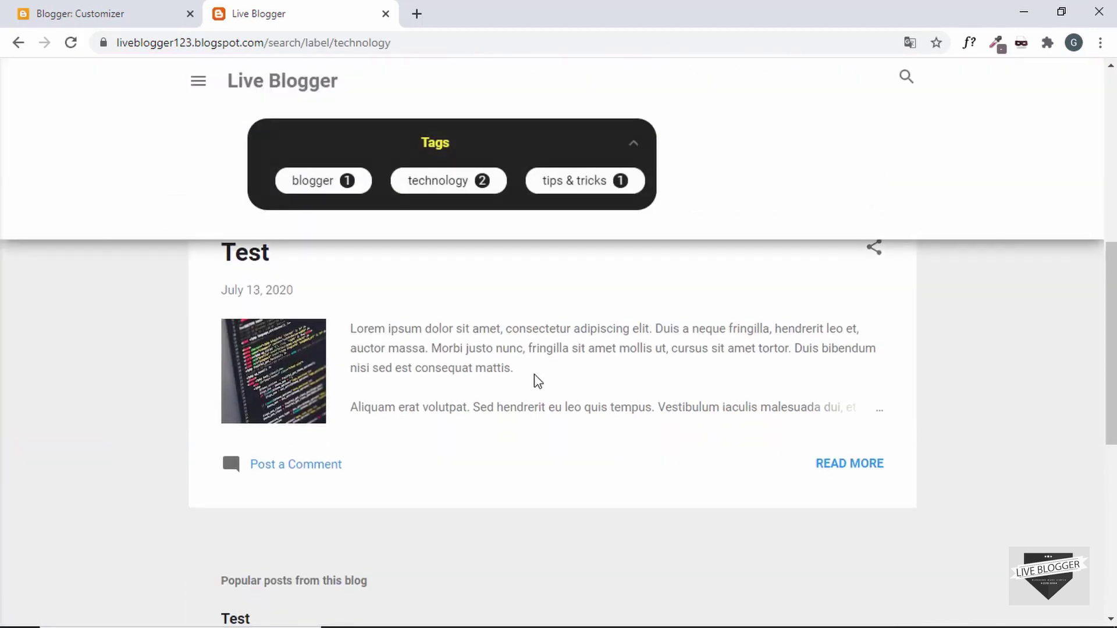
scroll(537, 379, up, 2)
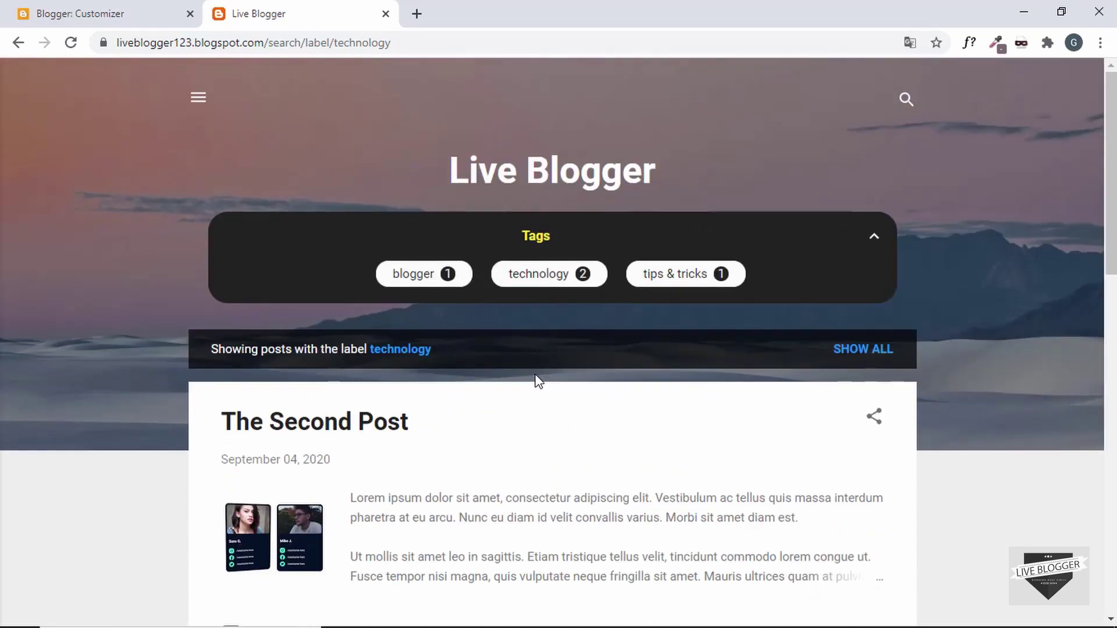
Open the blogger label and look through its posts and the sticky Tags box.
click(436, 278)
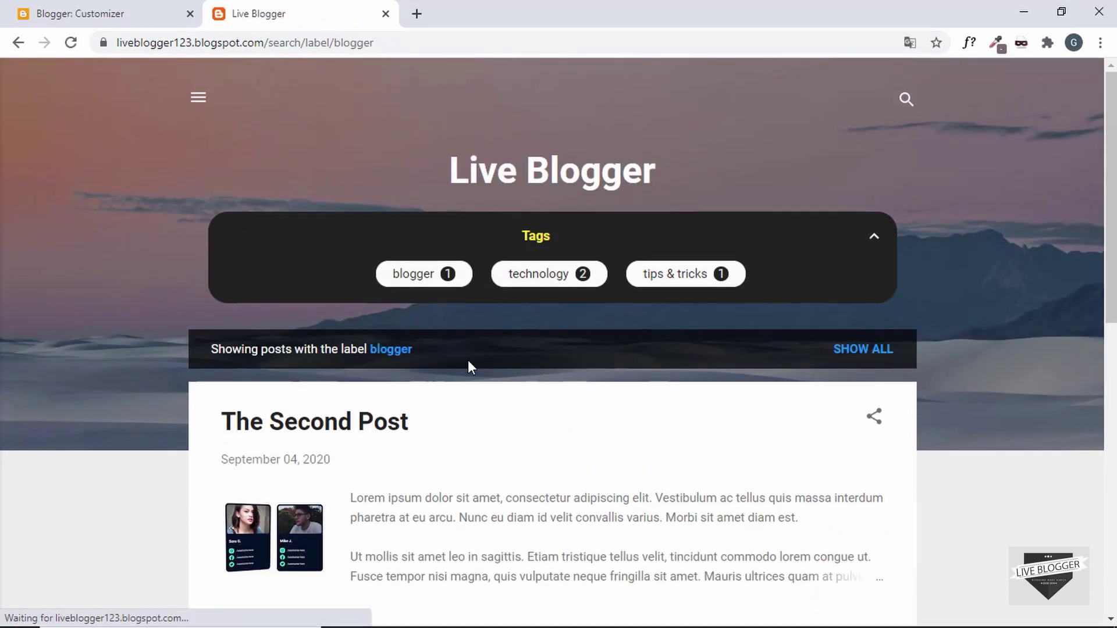
scroll(468, 366, down, 4)
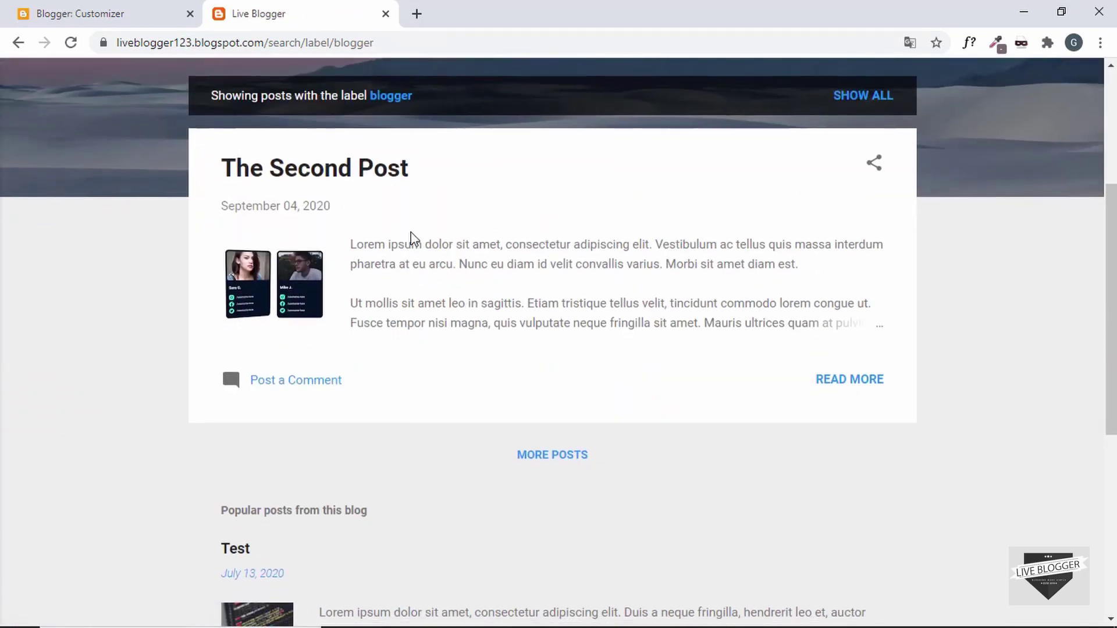
scroll(412, 237, down, 3)
scroll(412, 238, down, 4)
scroll(411, 232, up, 10)
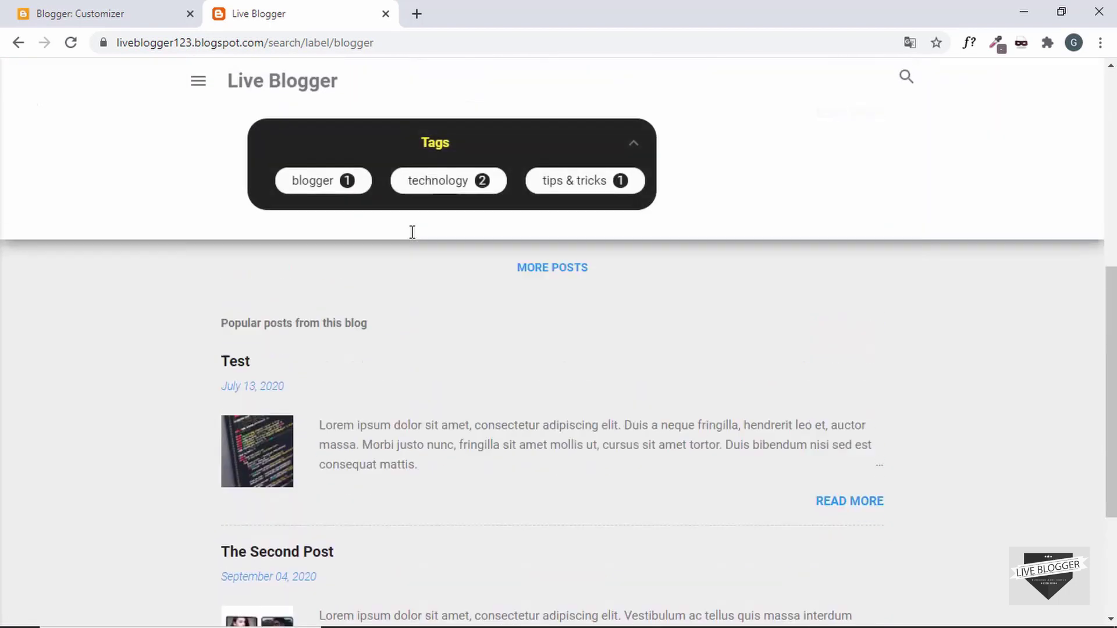
scroll(412, 232, down, 2)
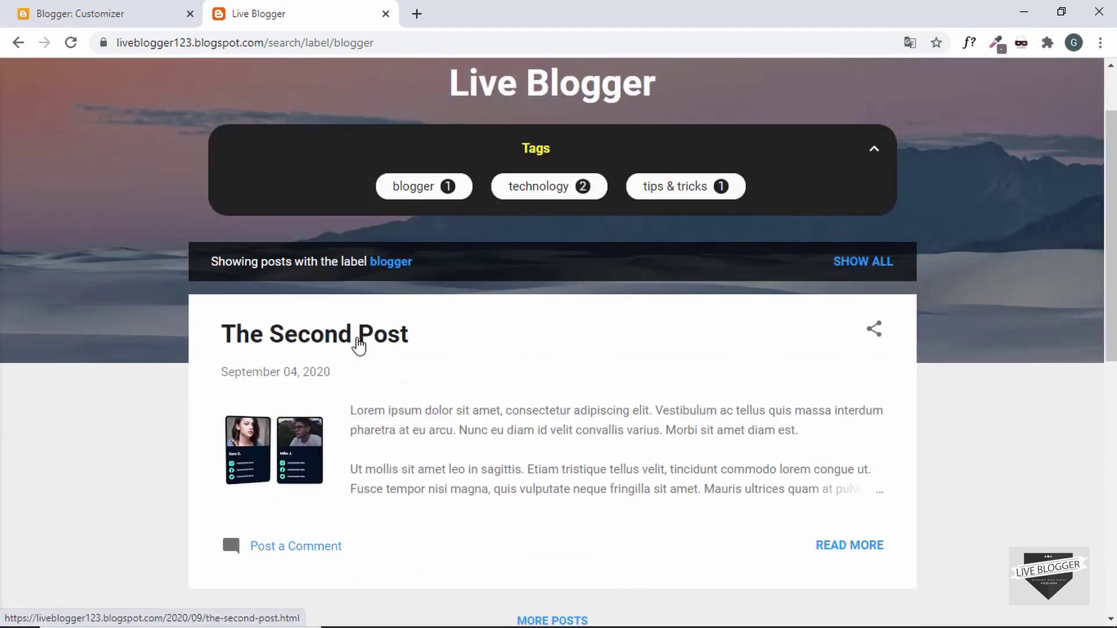
Open The Second Post and expand and collapse the Tags box in its header.
click(358, 344)
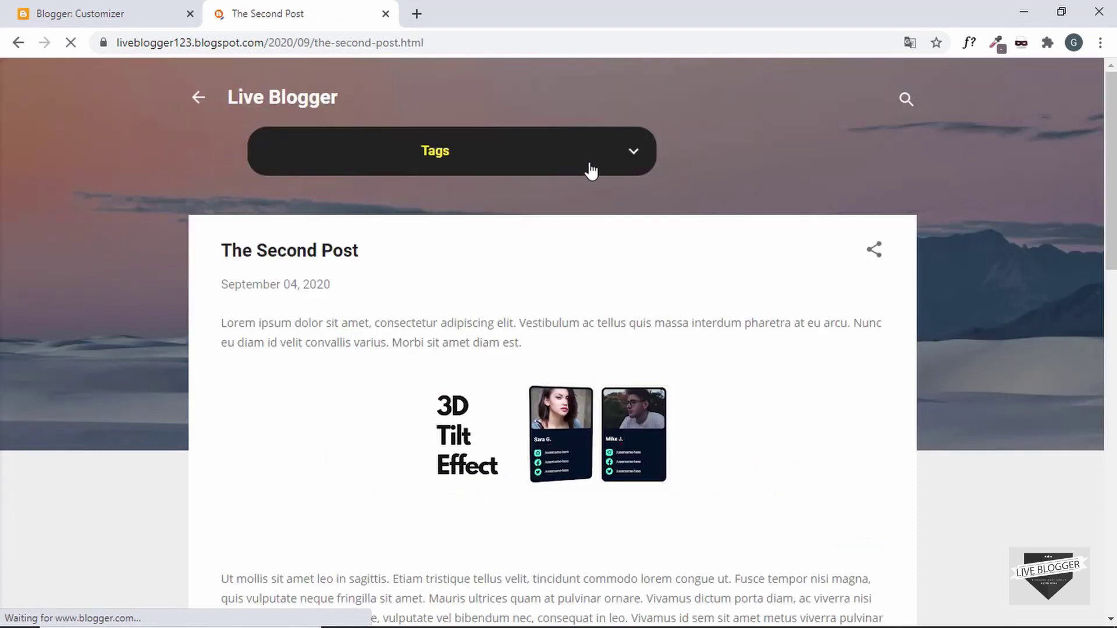
click(591, 170)
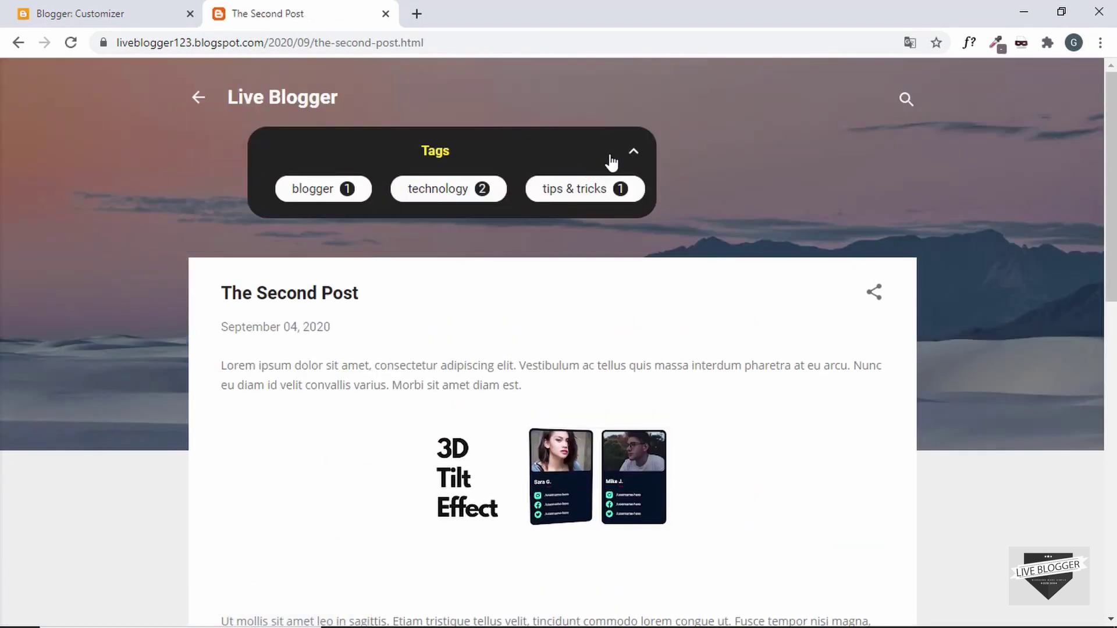
click(600, 159)
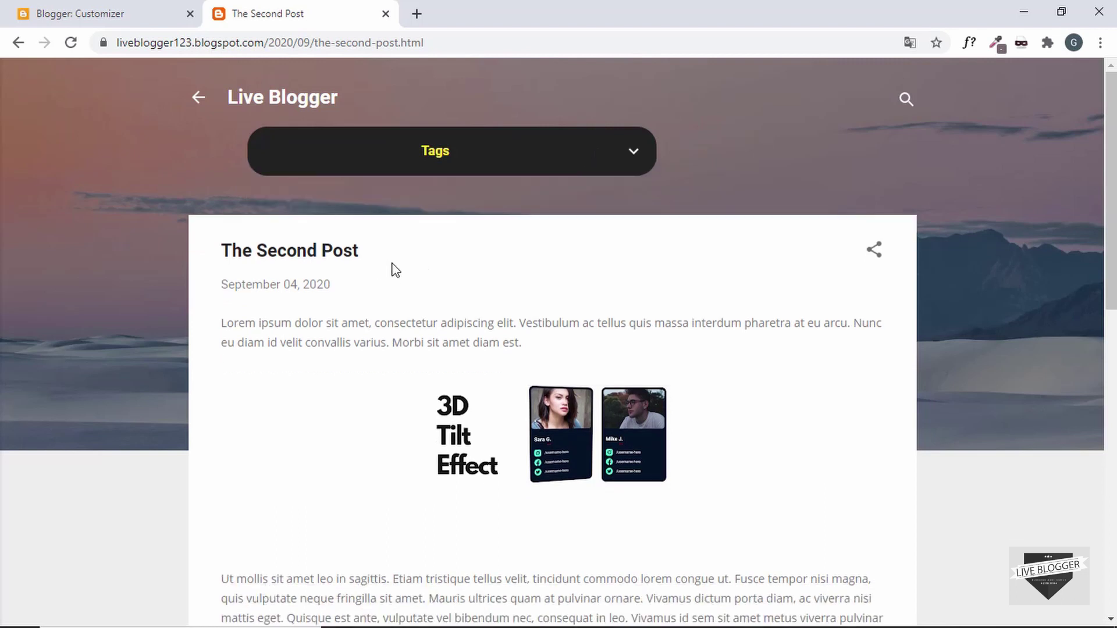
Inspect The Second Post's page code to examine the body element's class, and return to the blog's home page.
scroll(401, 324, down, 2)
scroll(400, 324, up, 2)
right_click(428, 238)
click(483, 420)
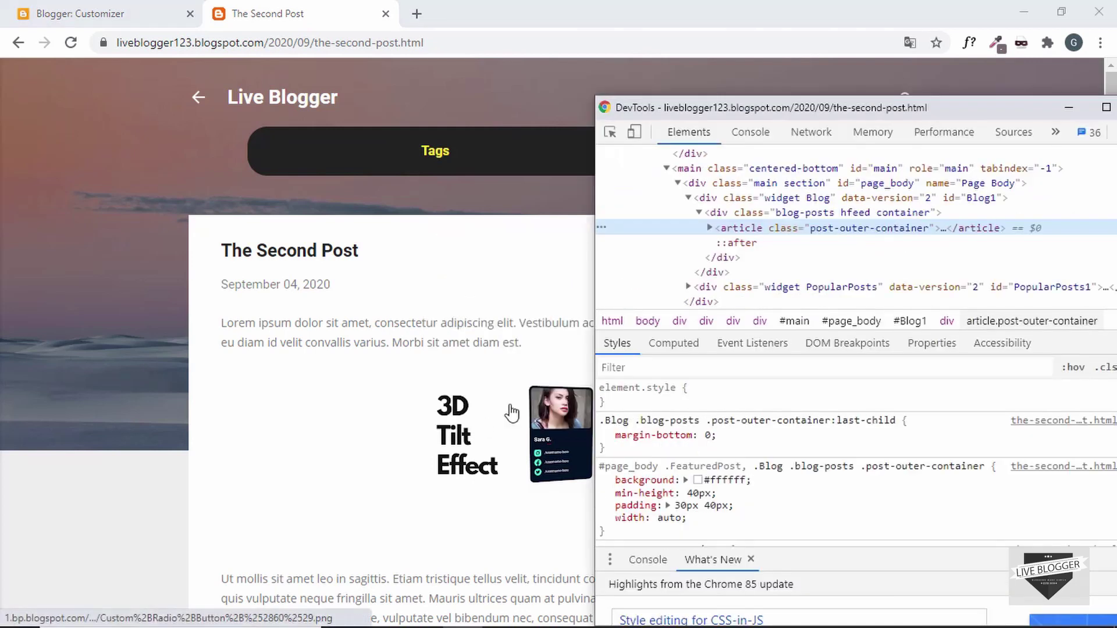
scroll(822, 289, up, 5)
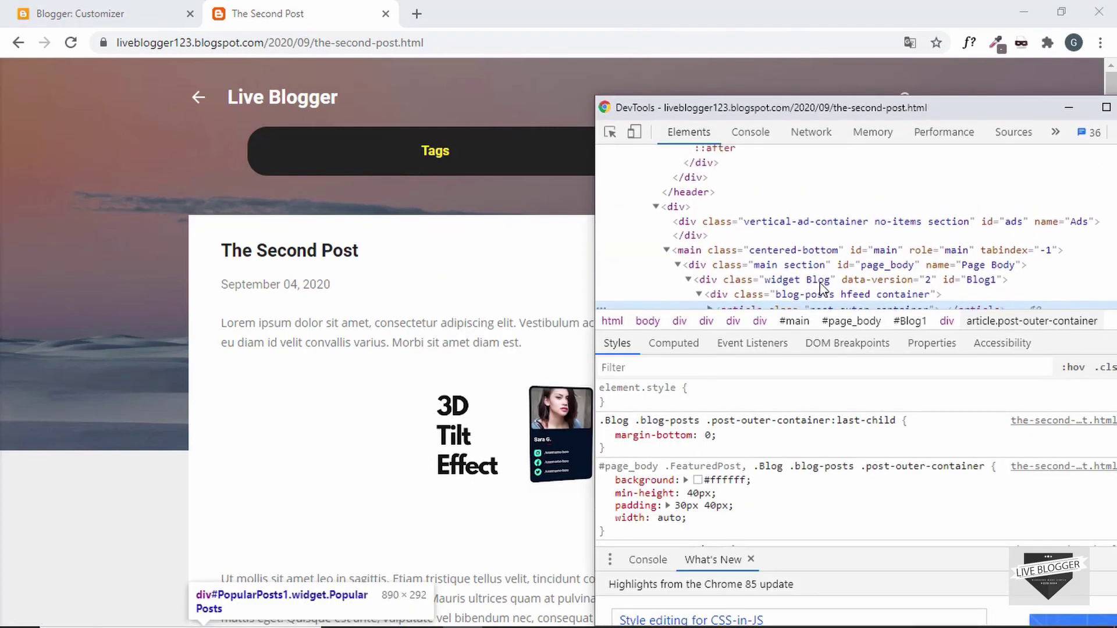
scroll(822, 288, up, 5)
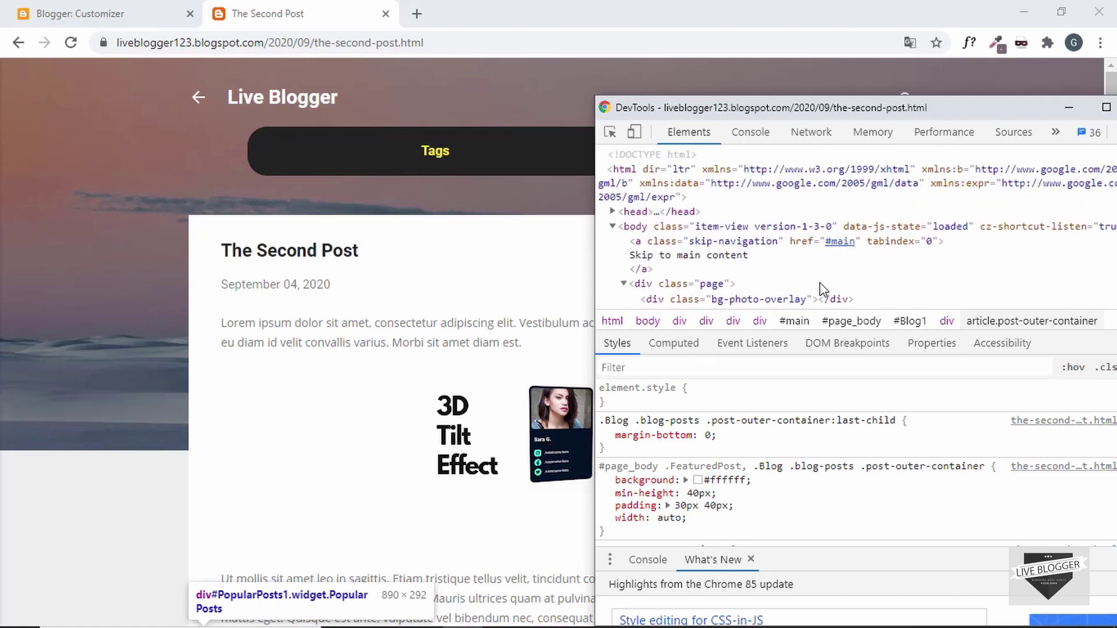
click(724, 228)
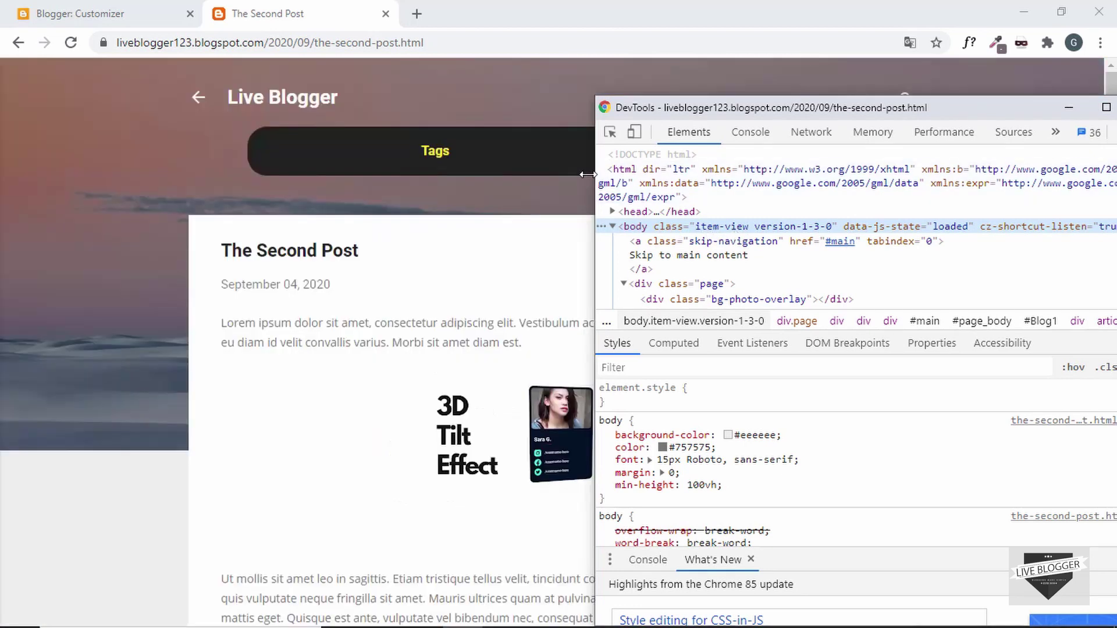
click(305, 99)
key(alt+Tab)
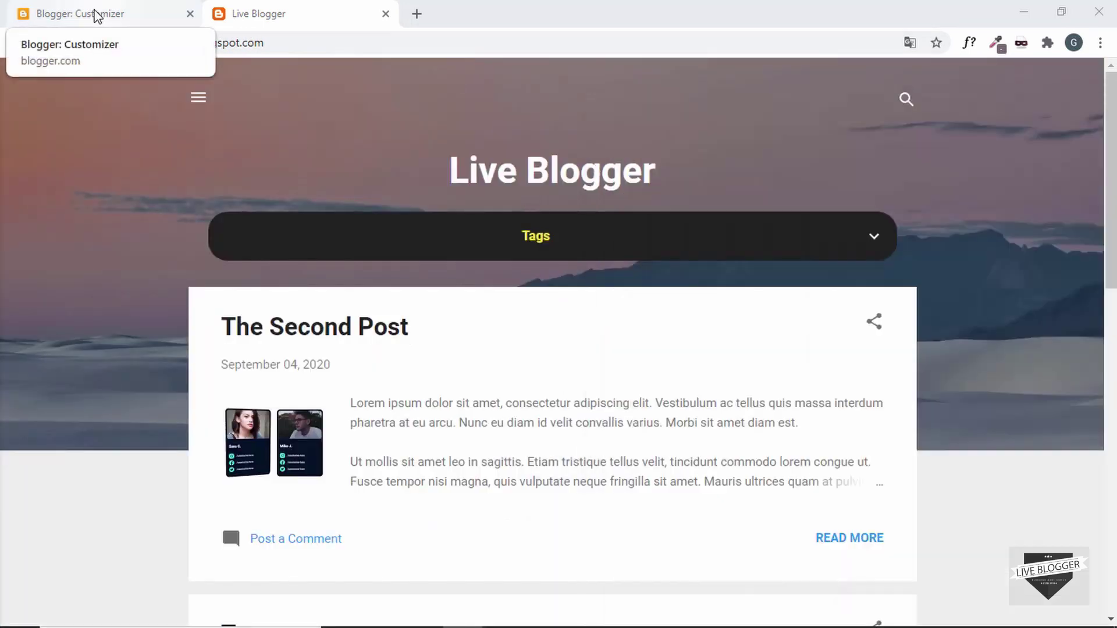
Start a new rule with the selector body.item-view .Label at the end of the custom CSS in the Blogger theme customizer.
click(95, 12)
click(108, 311)
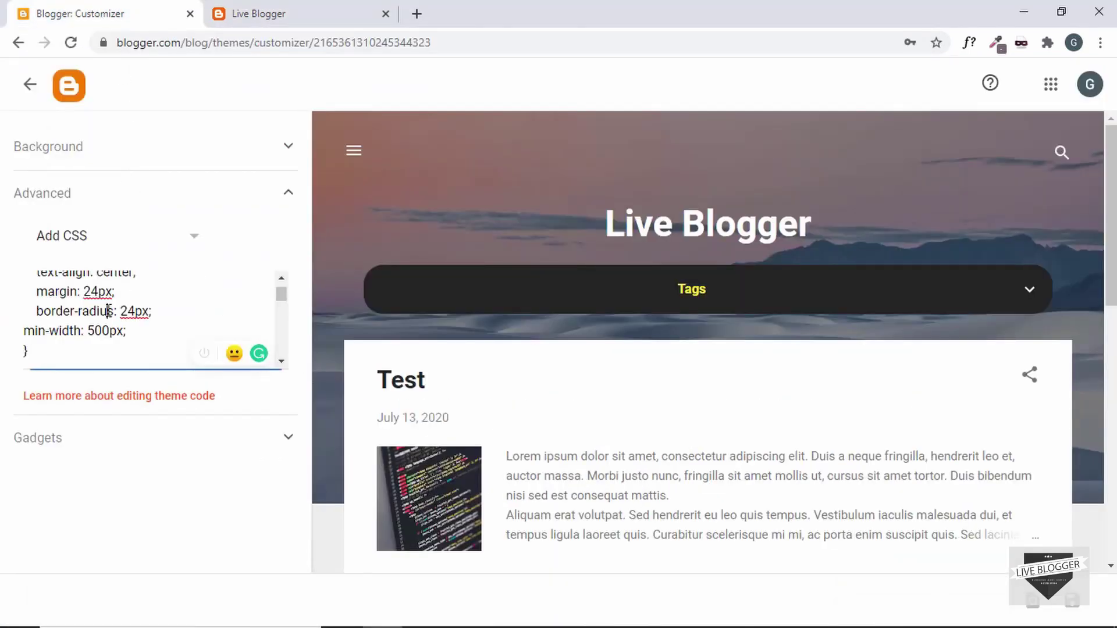
scroll(109, 314, down, 3)
scroll(106, 325, down, 2)
click(85, 345)
scroll(85, 345, down, 5)
click(82, 346)
key(Return)
key(Return)
text(body)
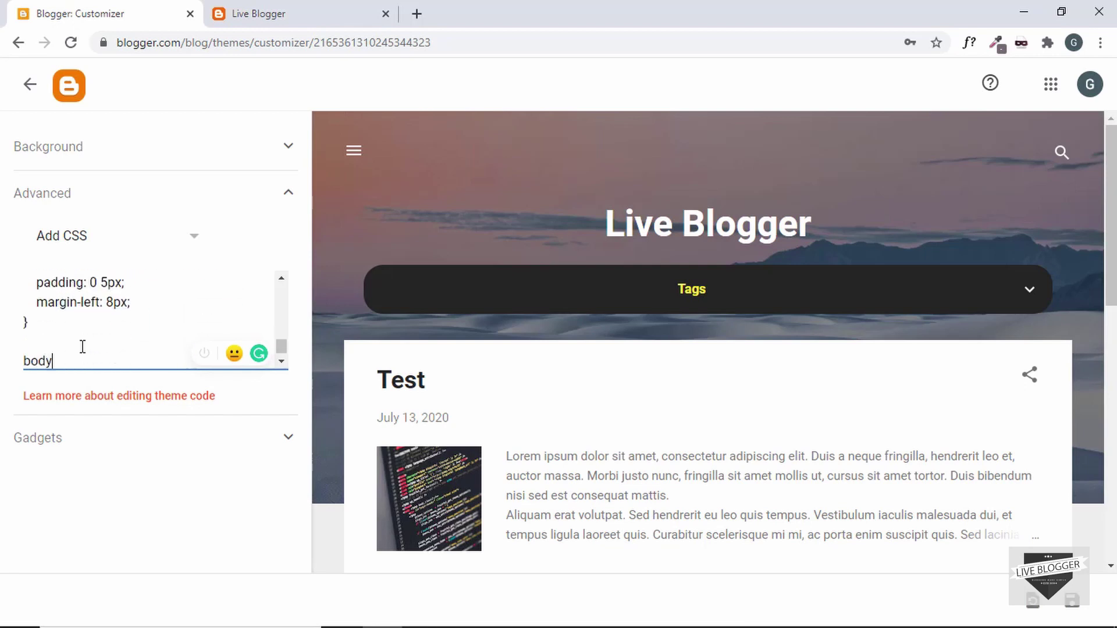
text(.item-view)
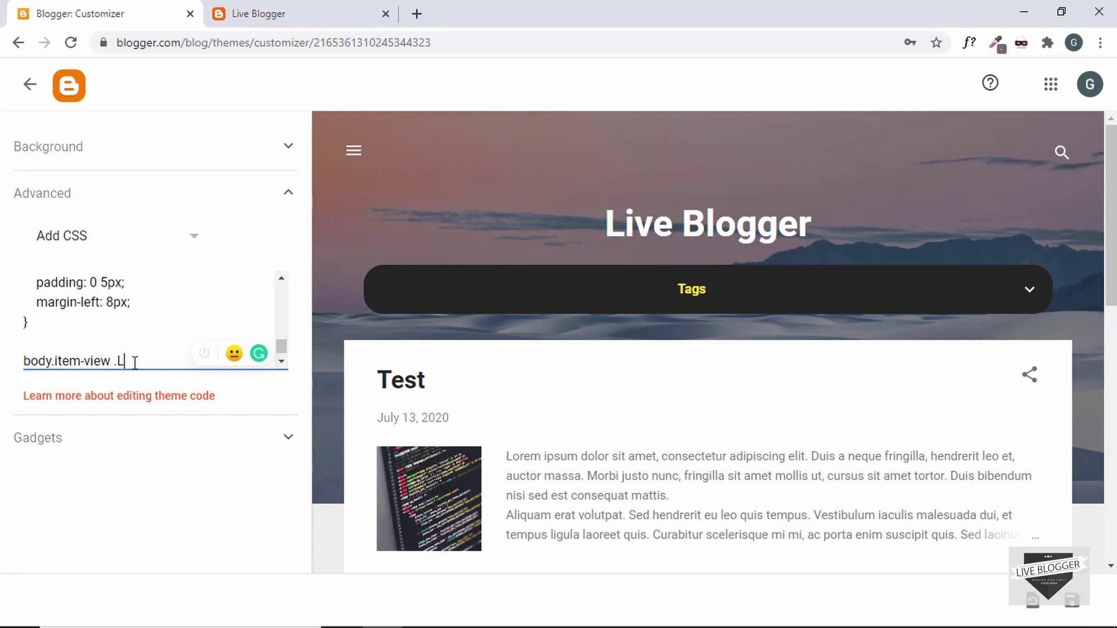
text(.Label {)
key(Return)
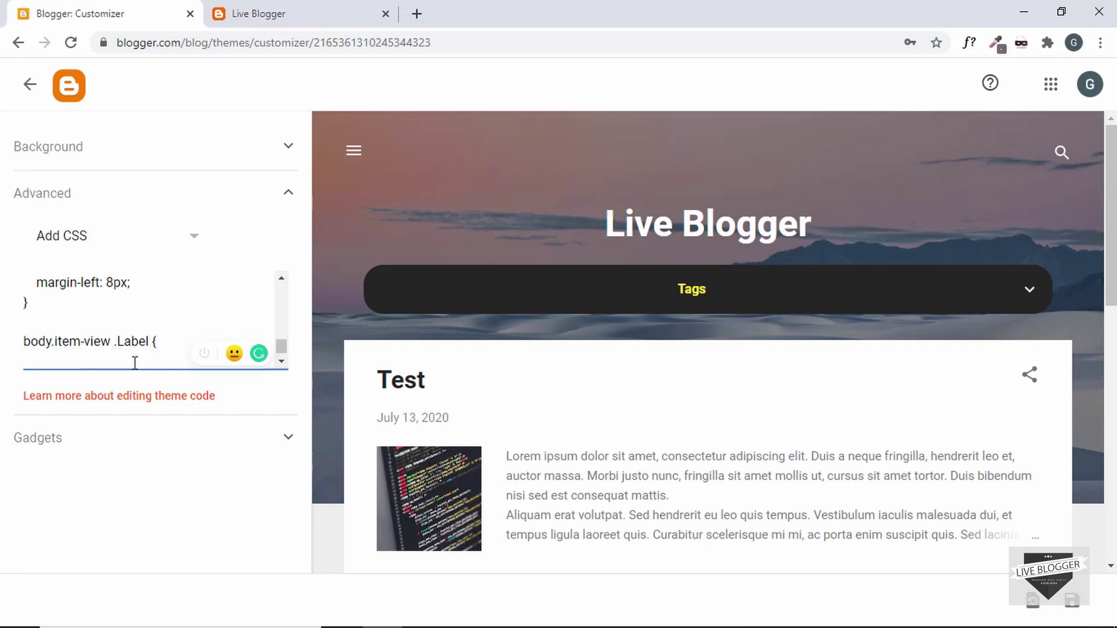
Add display: none; to the body.item-view .Label rule, close the rule and save the customizer changes.
text(display: none;)
key(Return)
text(})
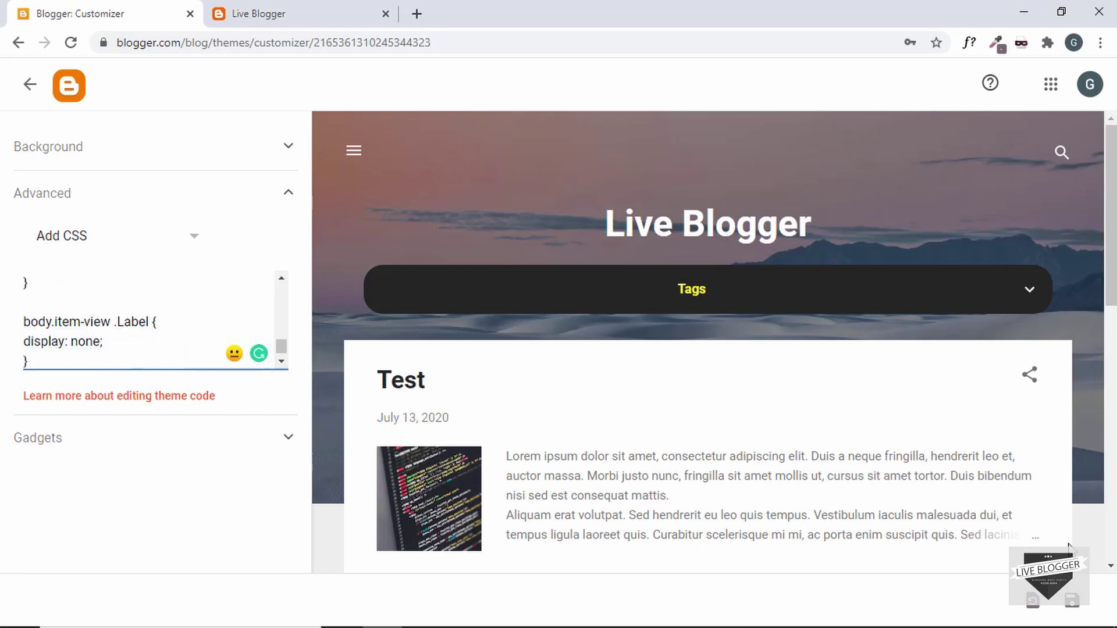
click(873, 477)
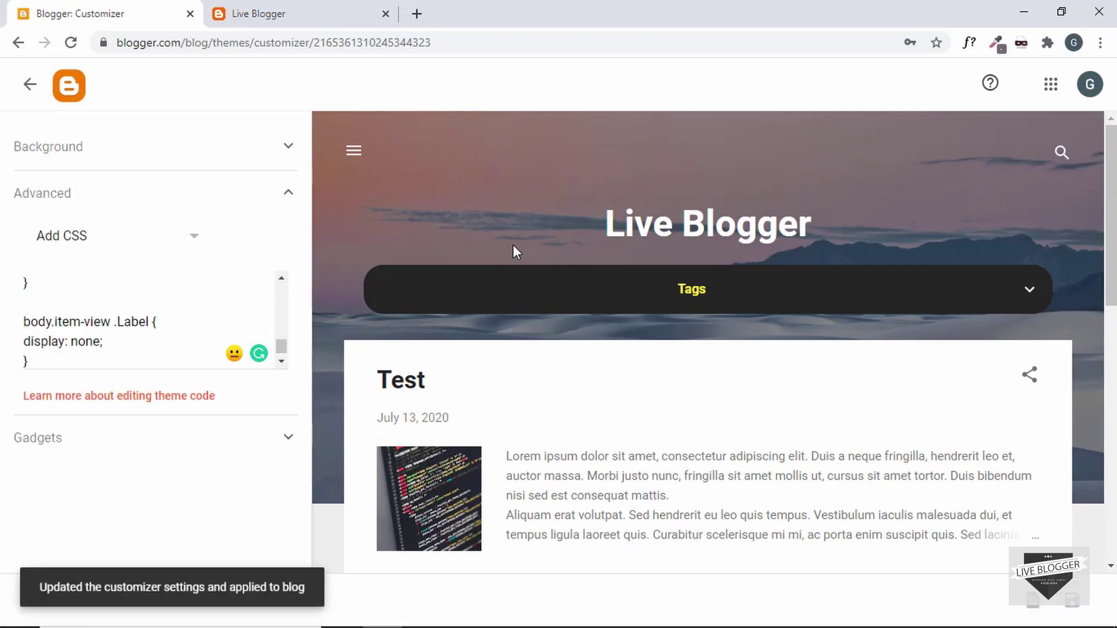
Expand the Tags box on the live blog's home page and view the posts labelled tips & tricks.
click(275, 9)
click(536, 237)
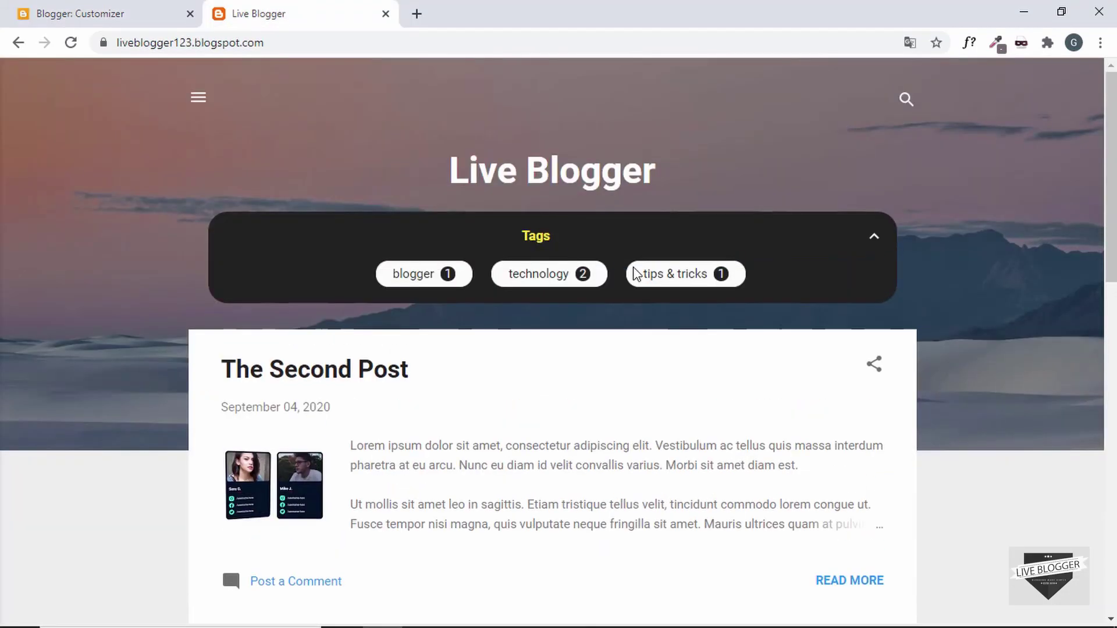
click(687, 284)
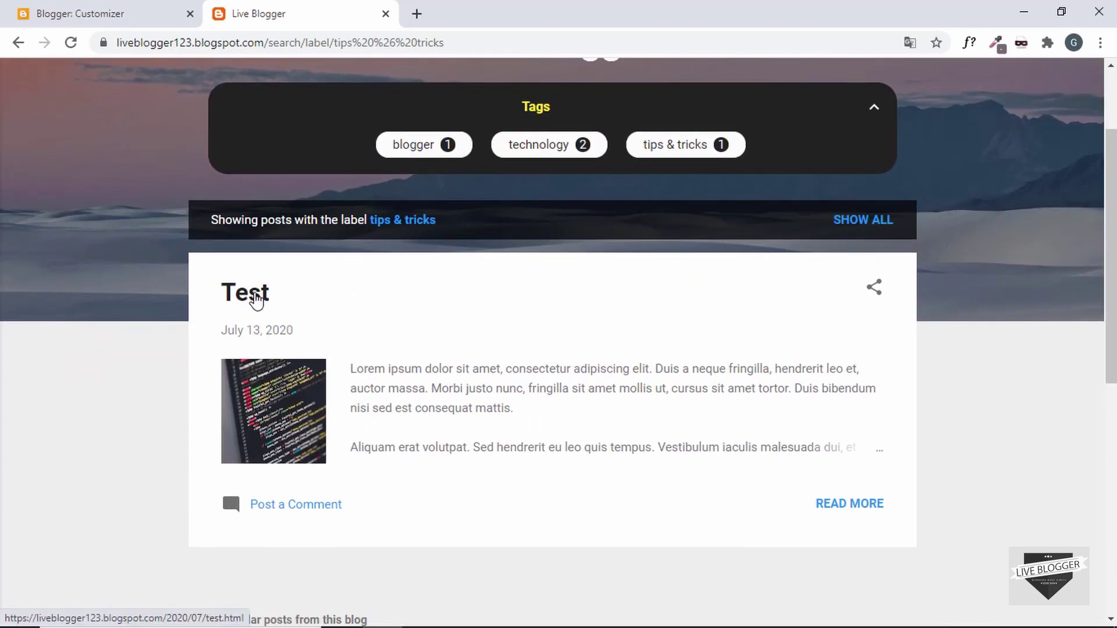
Open the Test post and check its main and sticky headers for the Tags box.
click(256, 300)
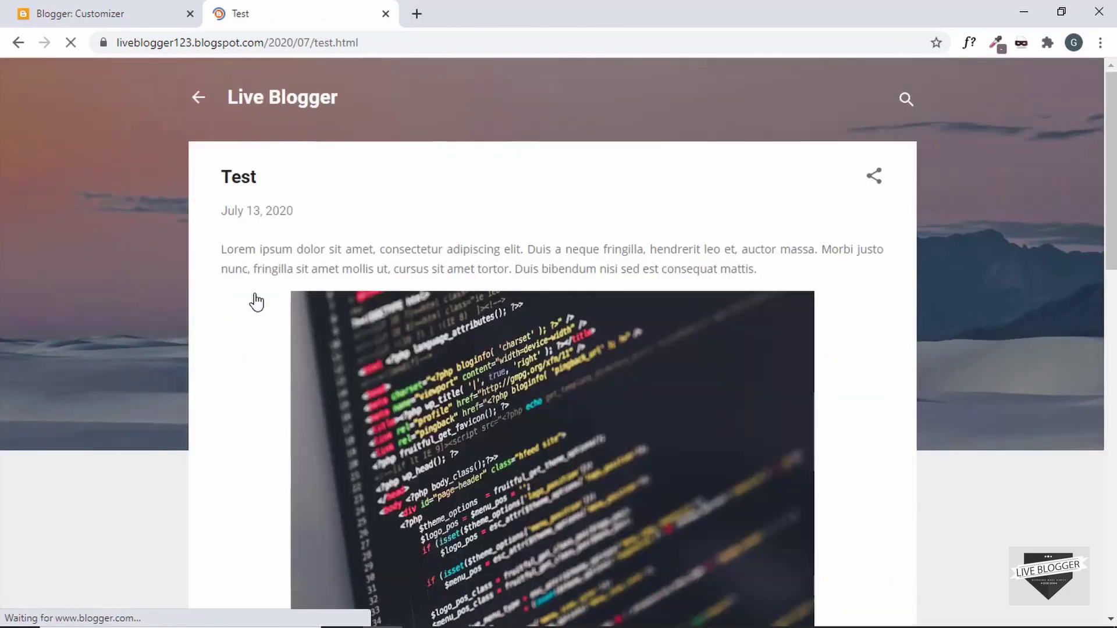
scroll(486, 249, down, 15)
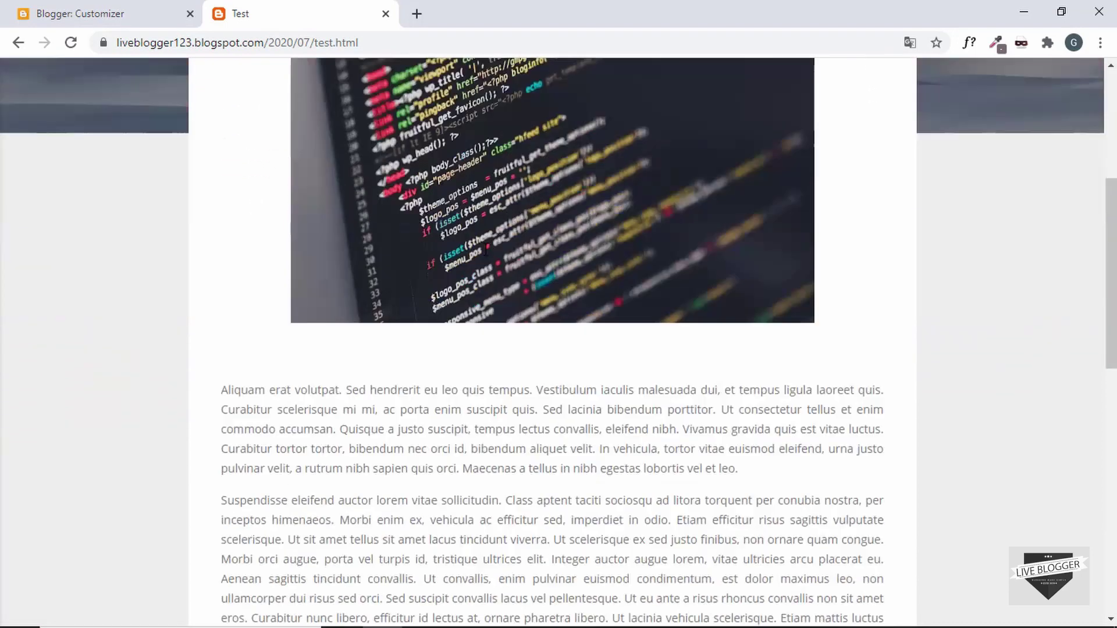
scroll(486, 249, up, 15)
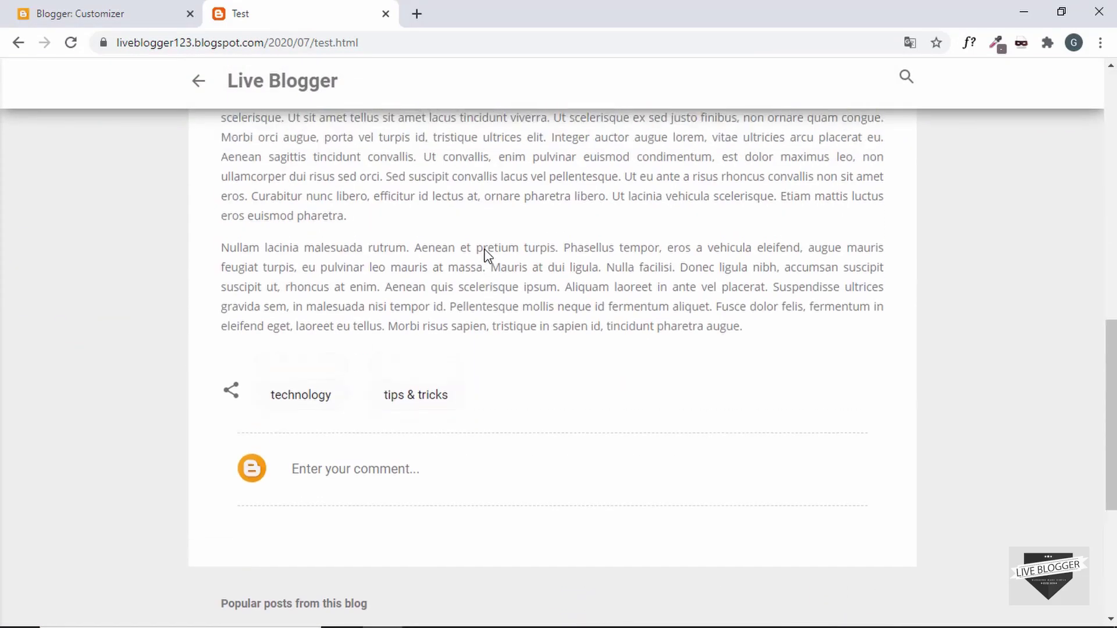
scroll(486, 253, up, 4)
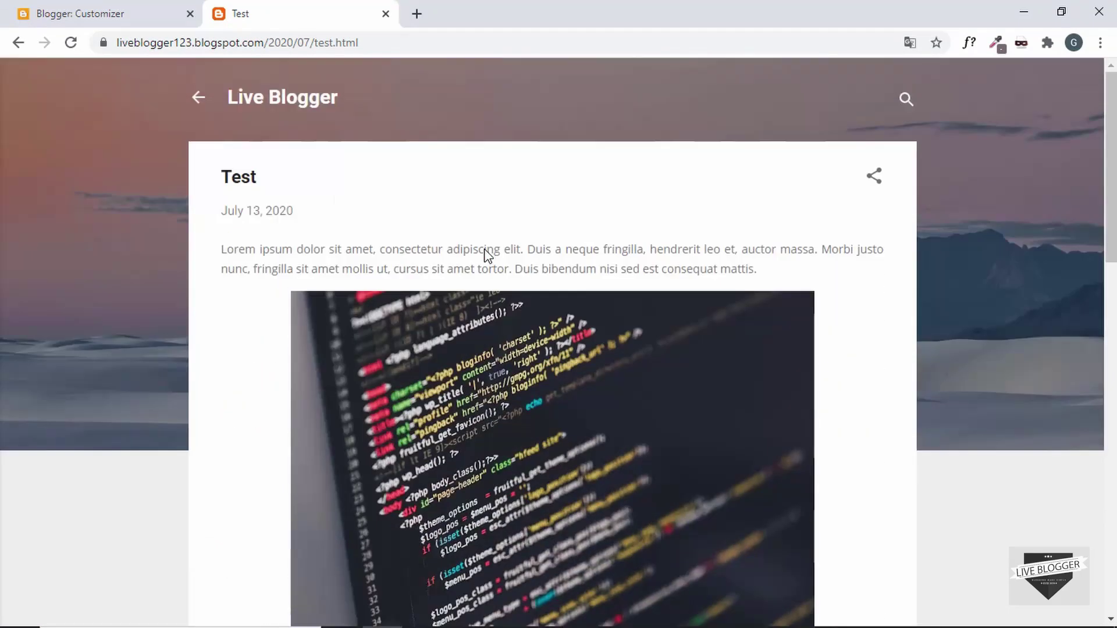
Return to the blog's home page and expand and collapse the Tags box there.
click(259, 100)
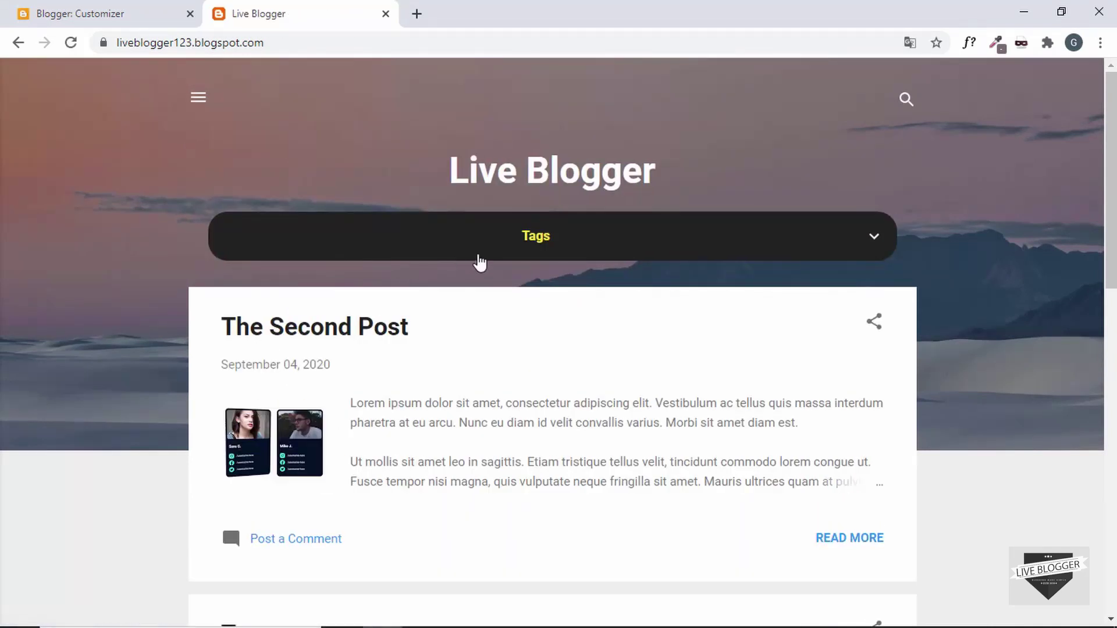
click(544, 258)
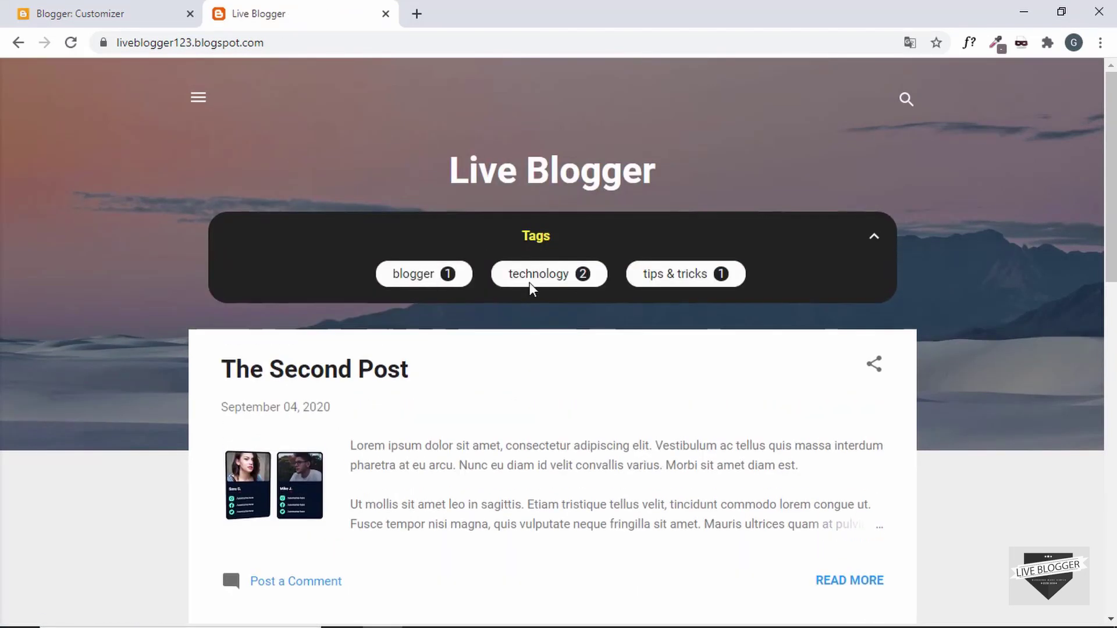
click(600, 246)
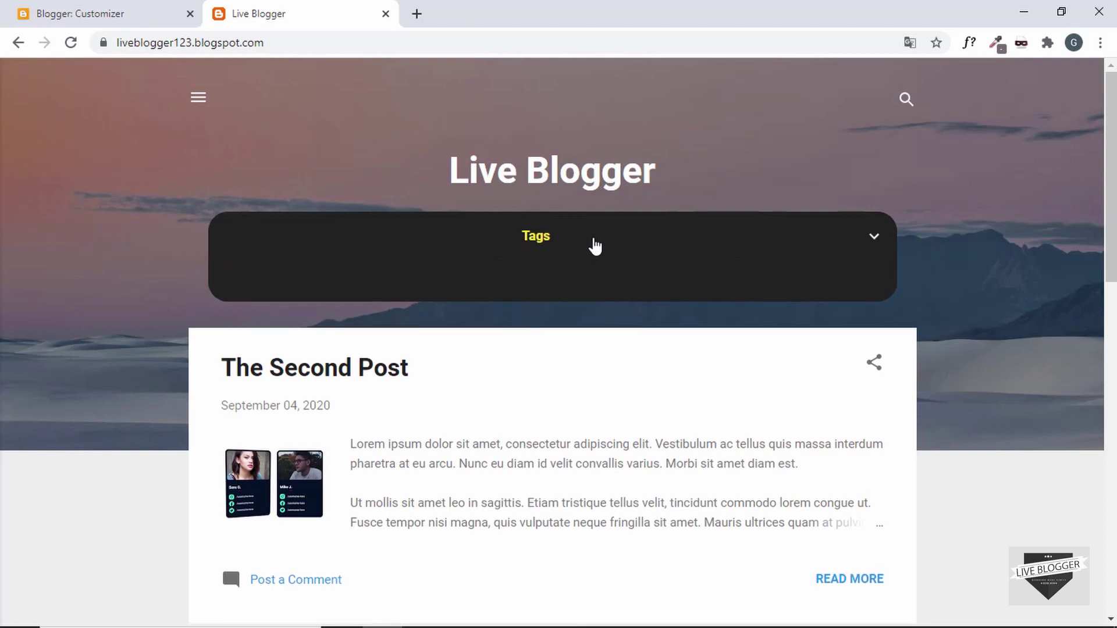